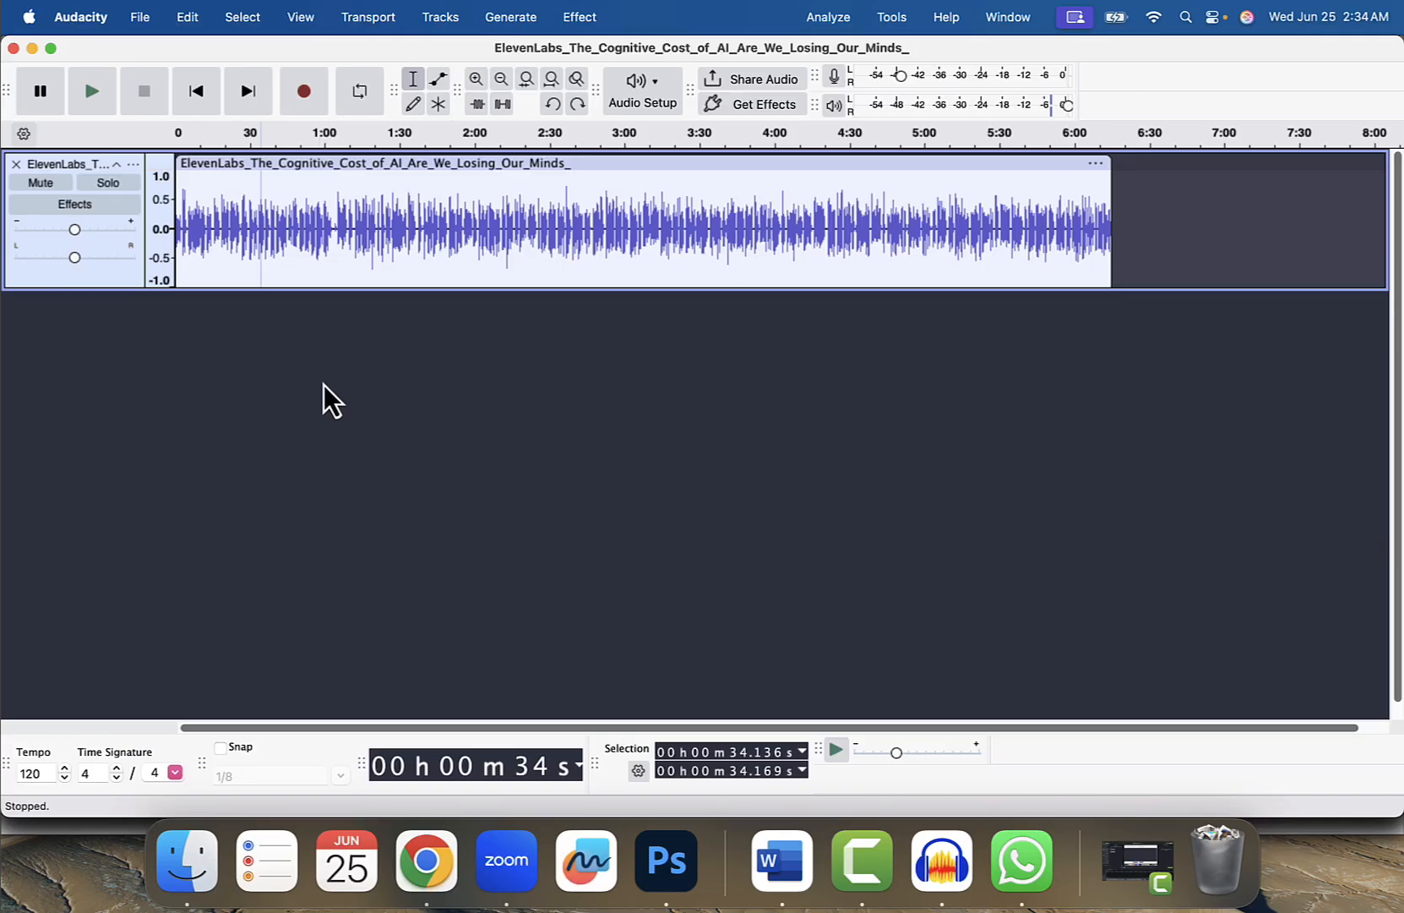
Import the music file embrace-364091.mp3 from the Desktop as a new track below the narration
left_click(141, 19)
mouse_move(324, 259)
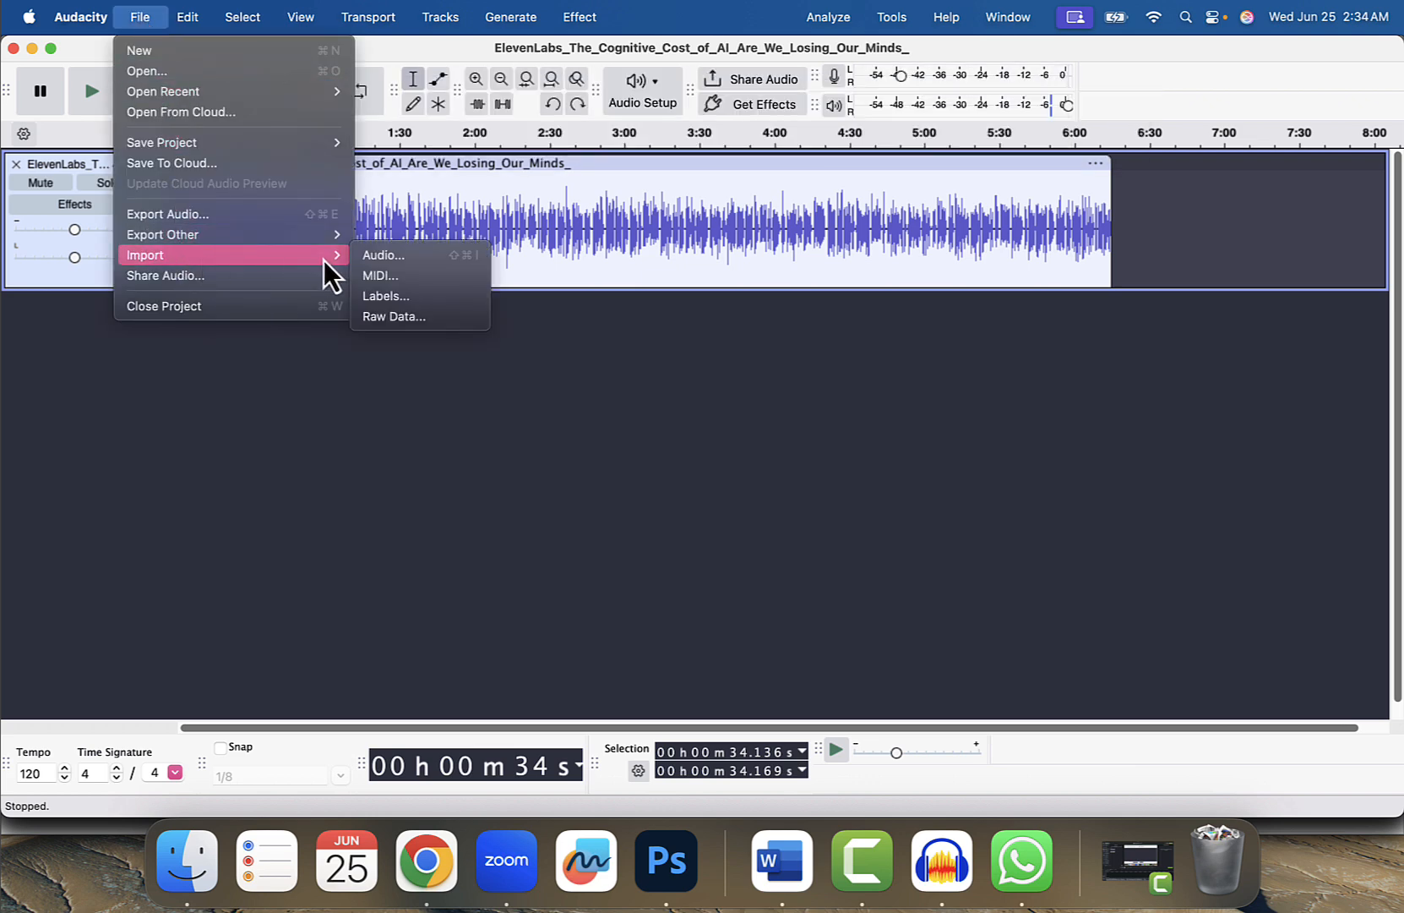
left_click(369, 257)
left_click(391, 384)
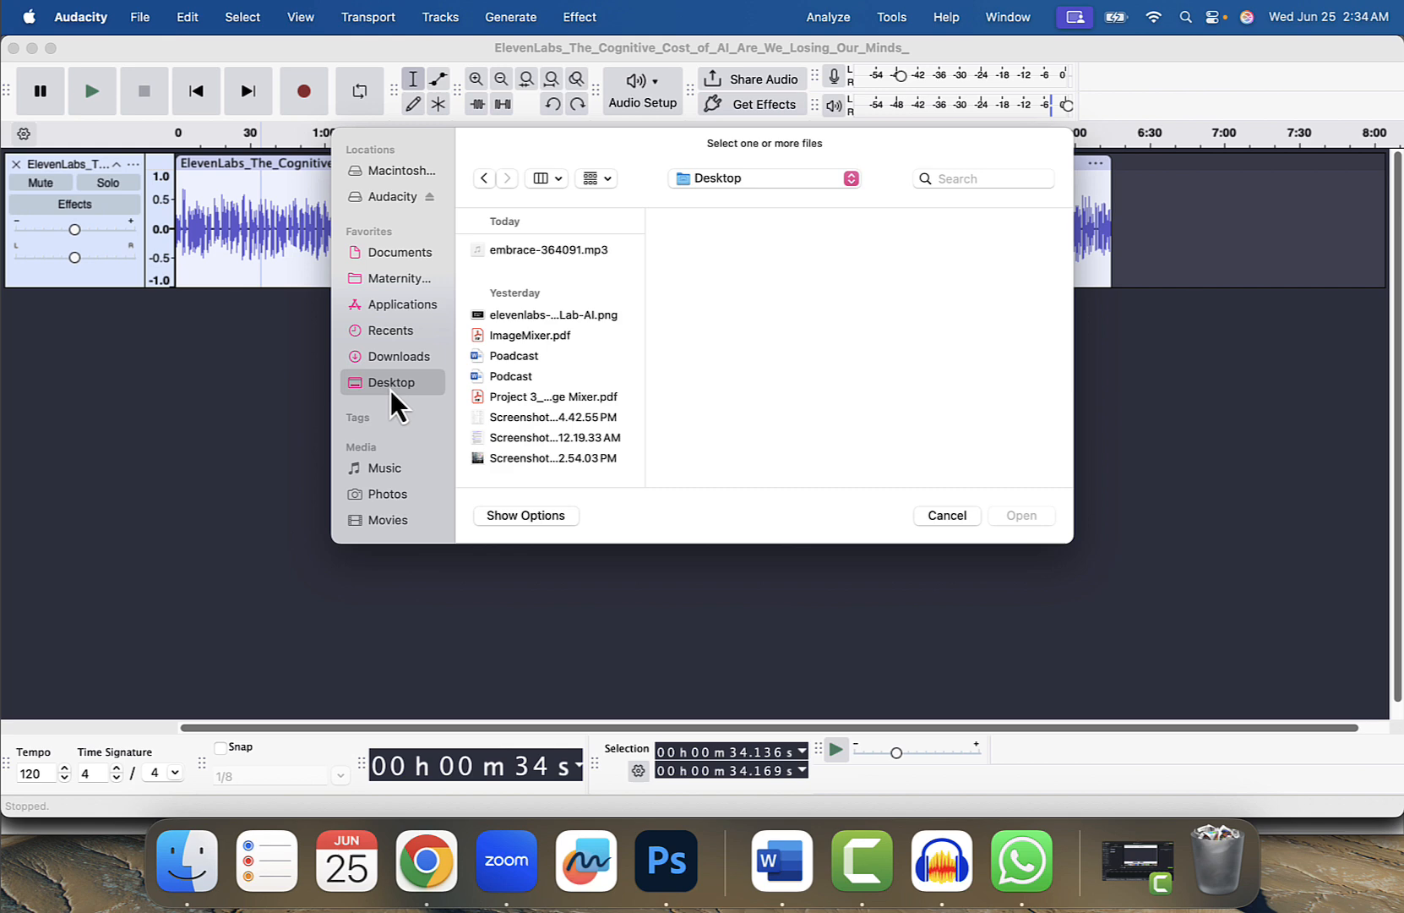
left_click(558, 250)
left_click(1017, 517)
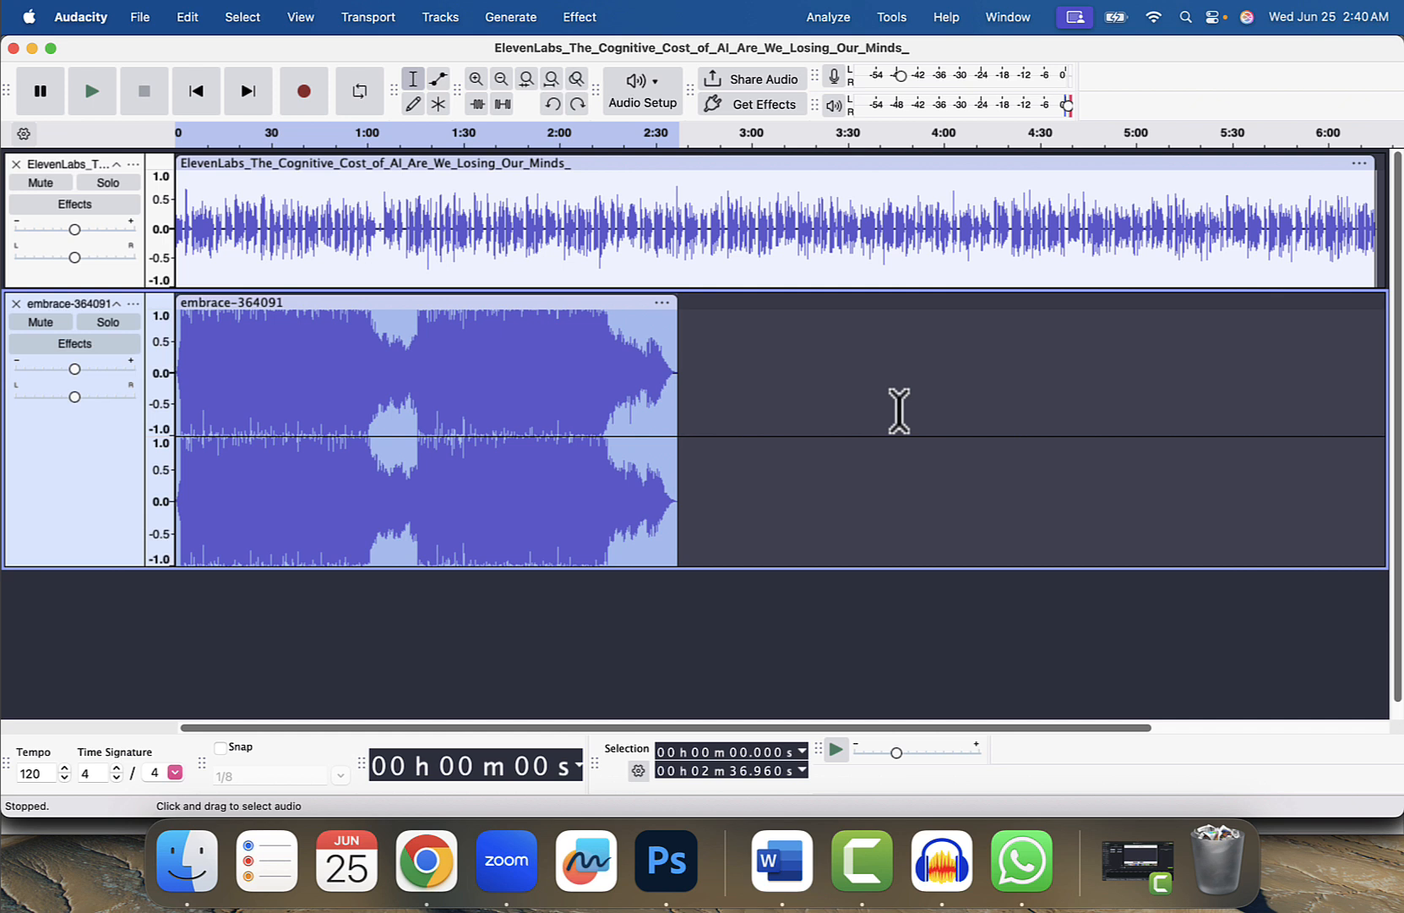
Compare the music's length with the narration's and import embrace-364091.mp3 a second time as another track
scroll(883, 226, "right", 5)
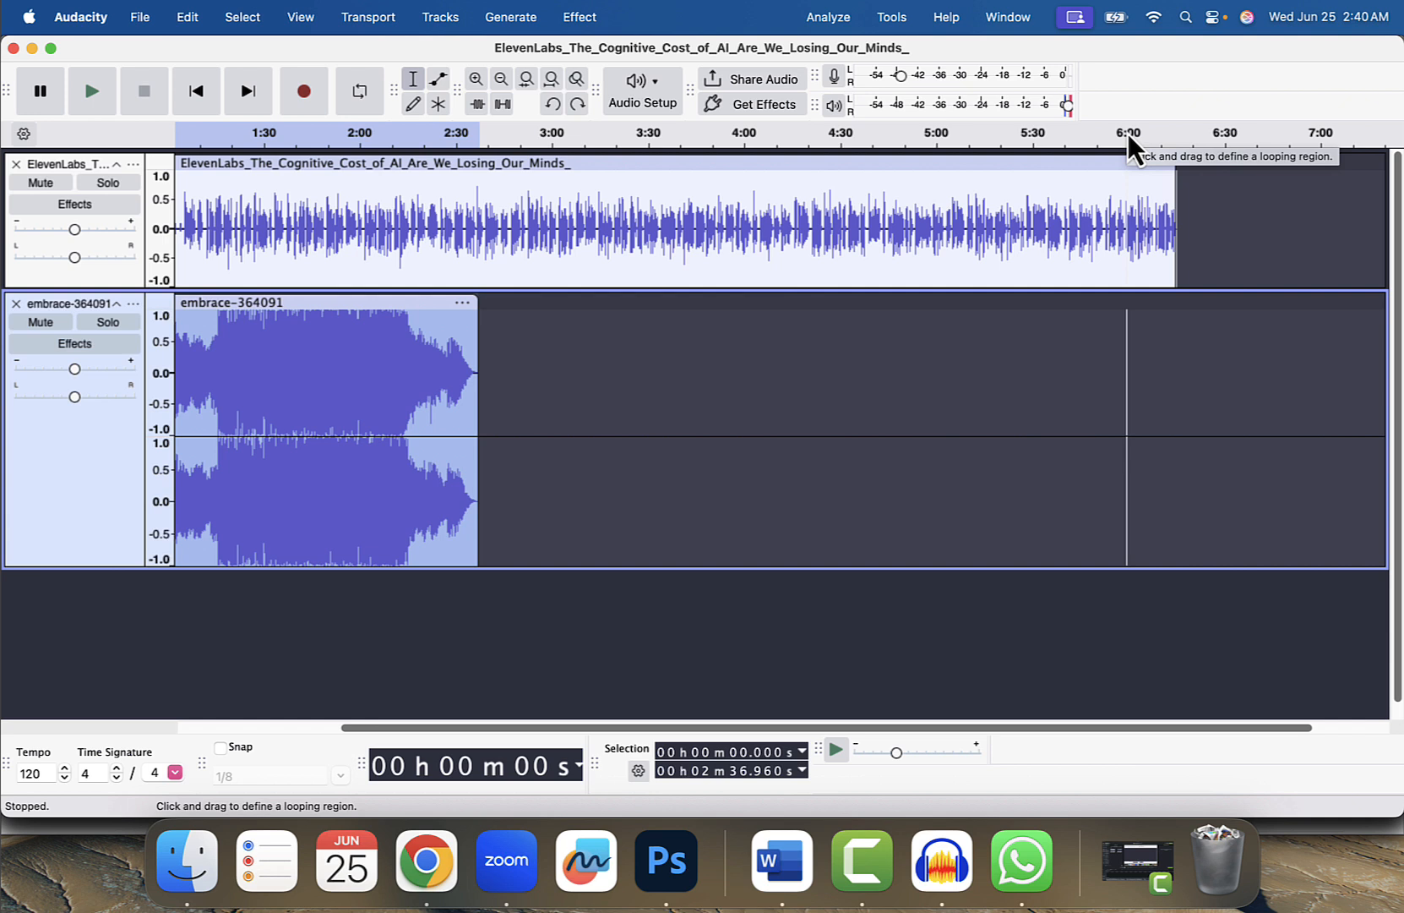
scroll(858, 298, "left", 5)
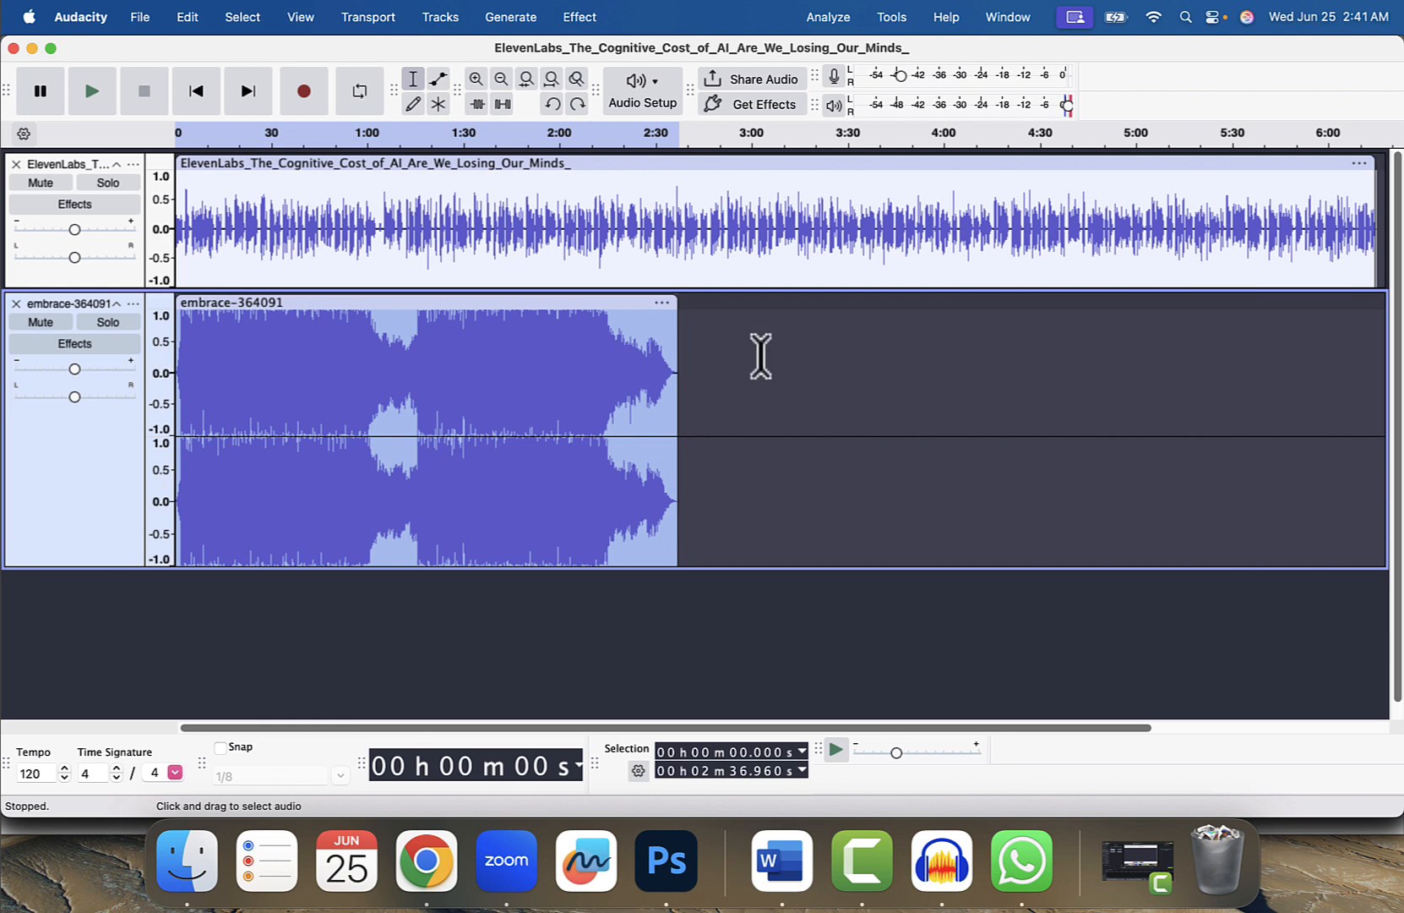
scroll(761, 355, "right", 6)
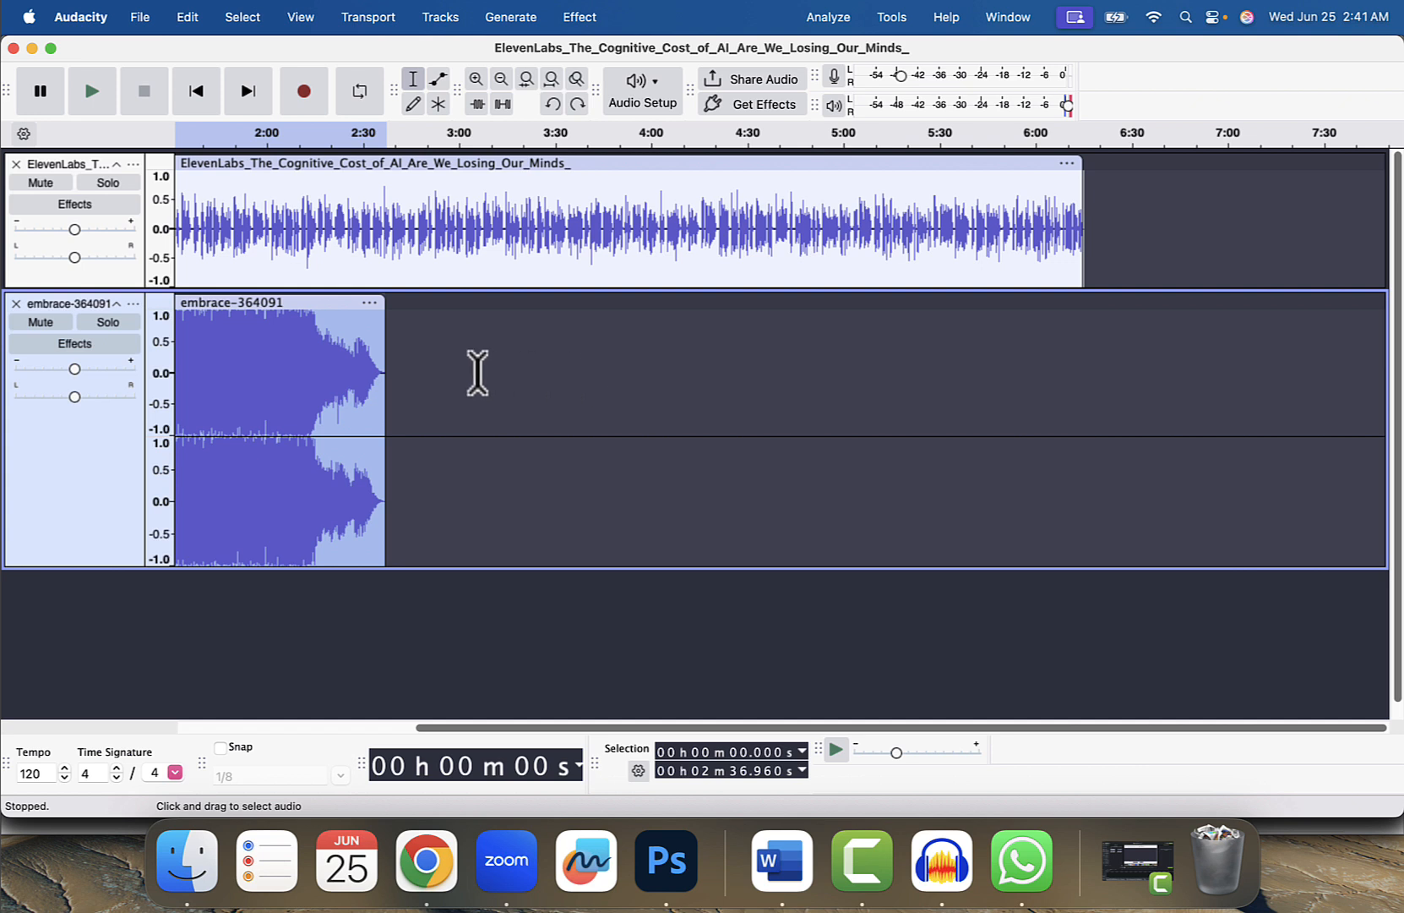
scroll(308, 381, "left", 6)
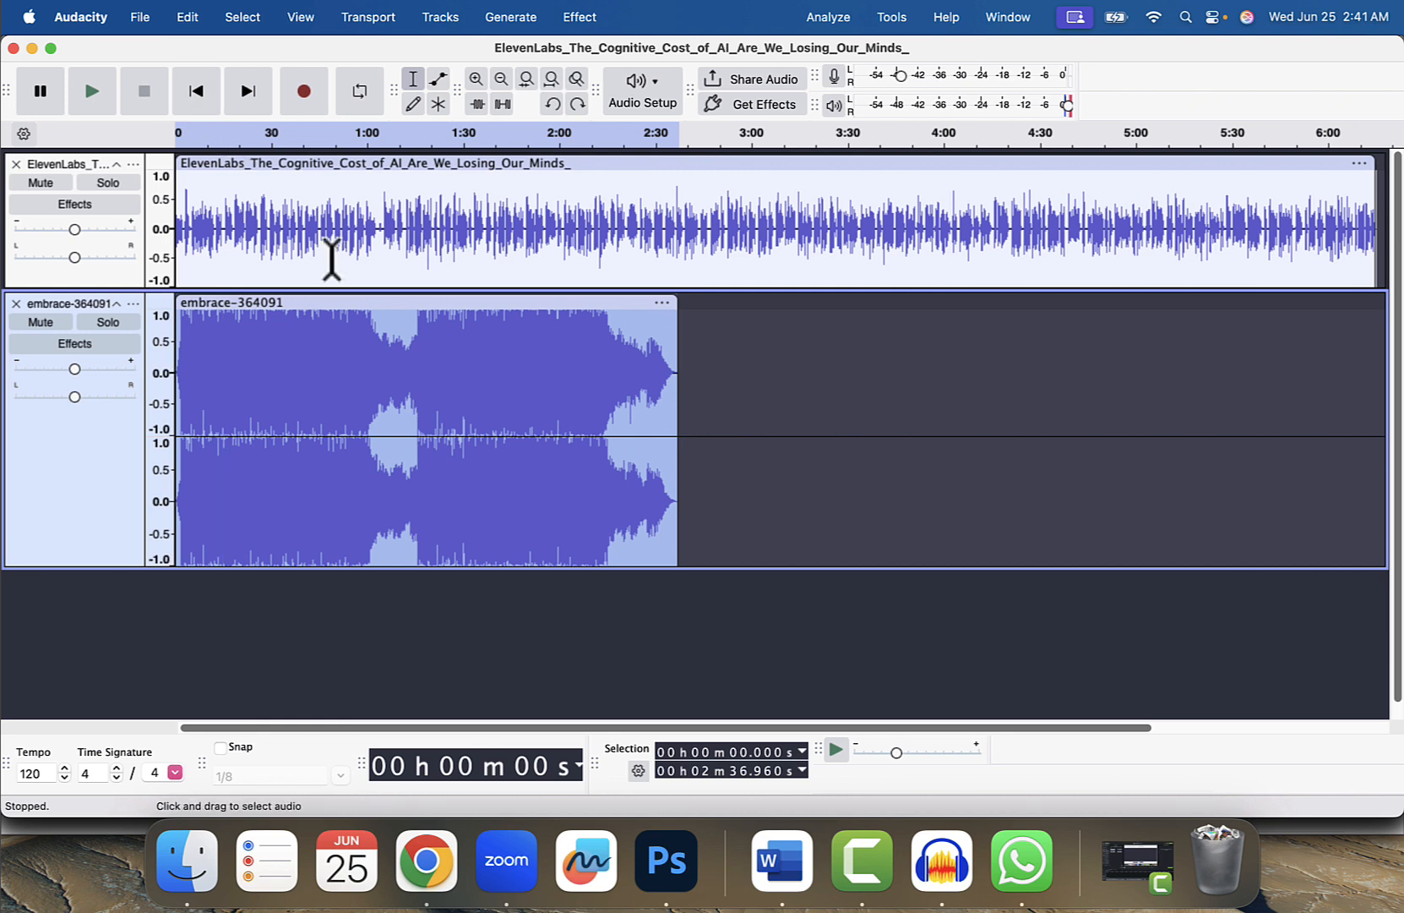
left_click(138, 21)
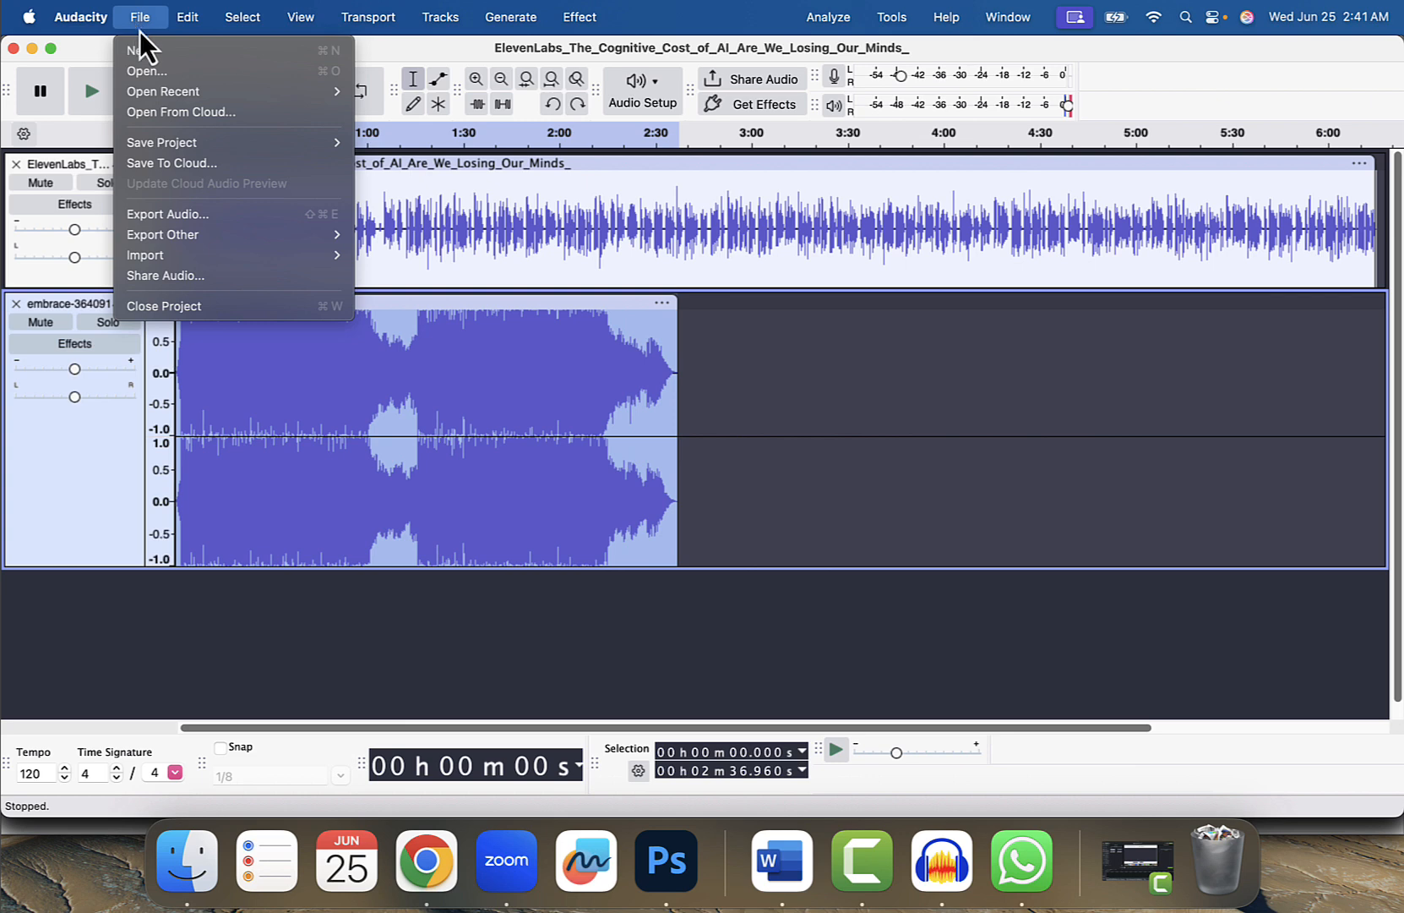
mouse_move(174, 251)
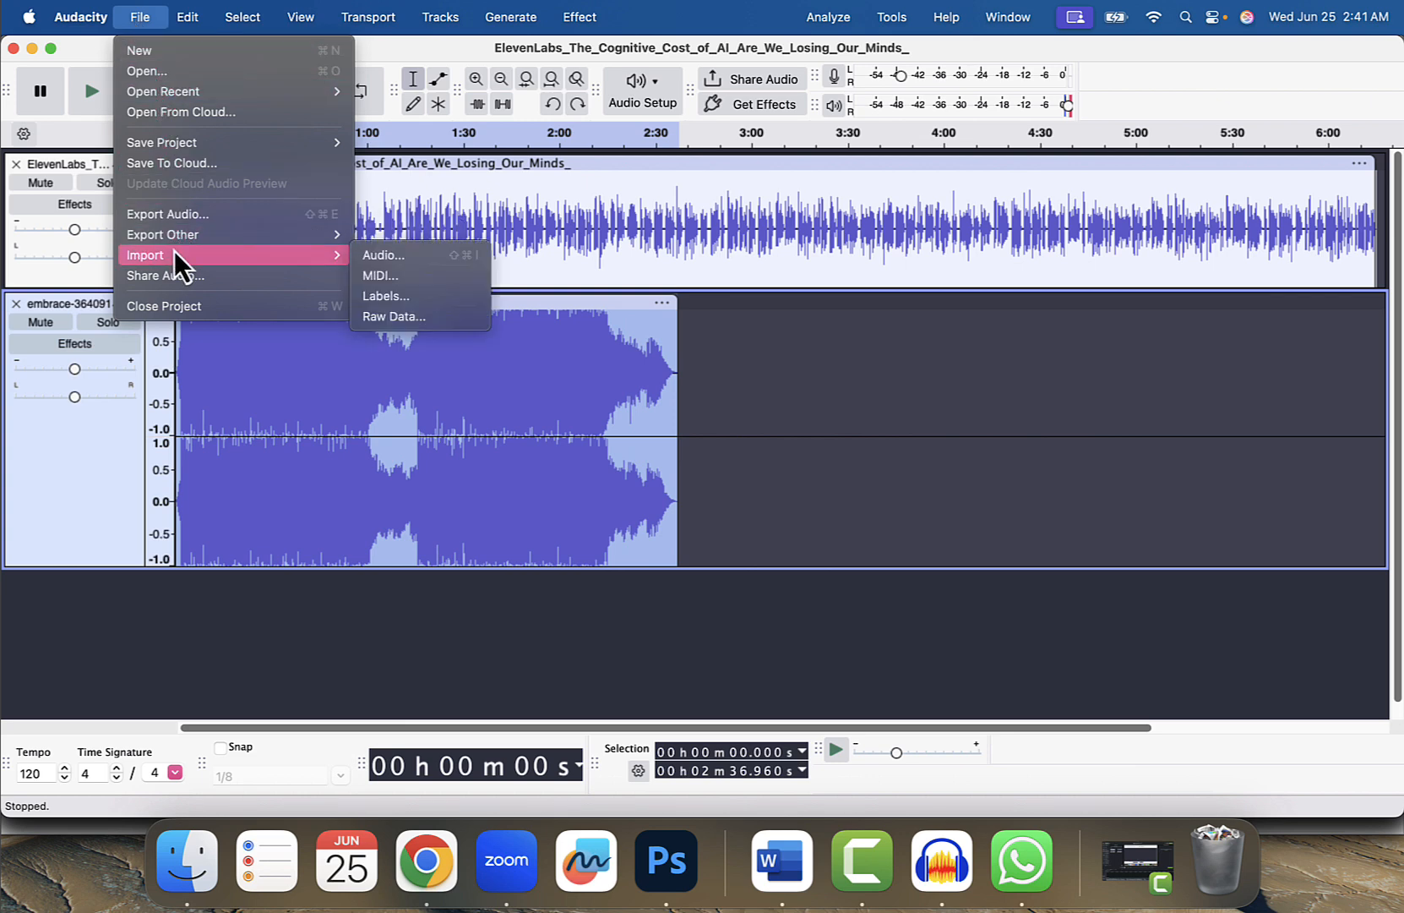
left_click(390, 257)
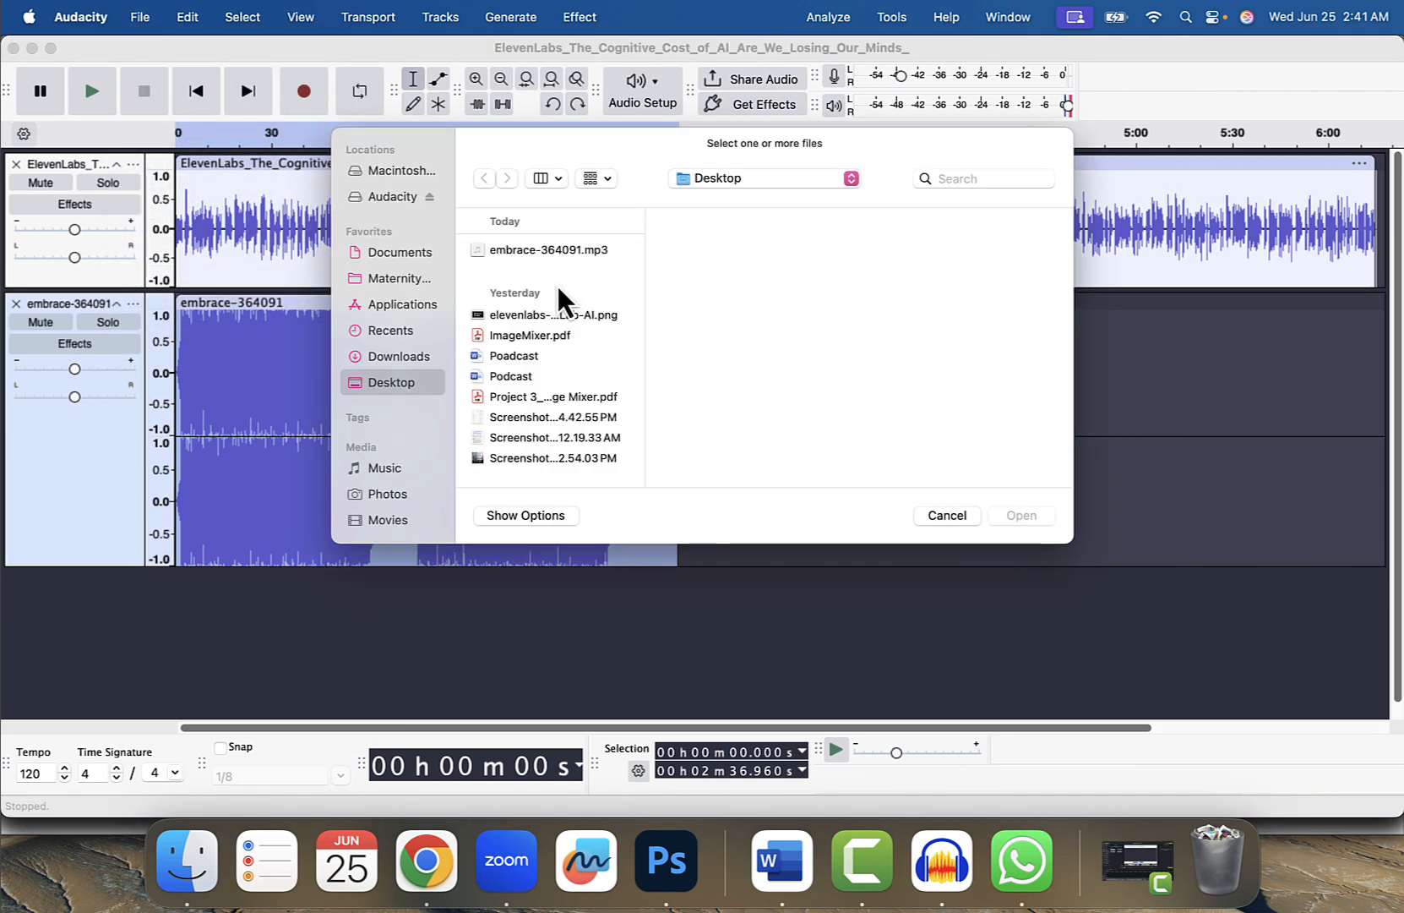
left_click(551, 249)
left_click(1021, 513)
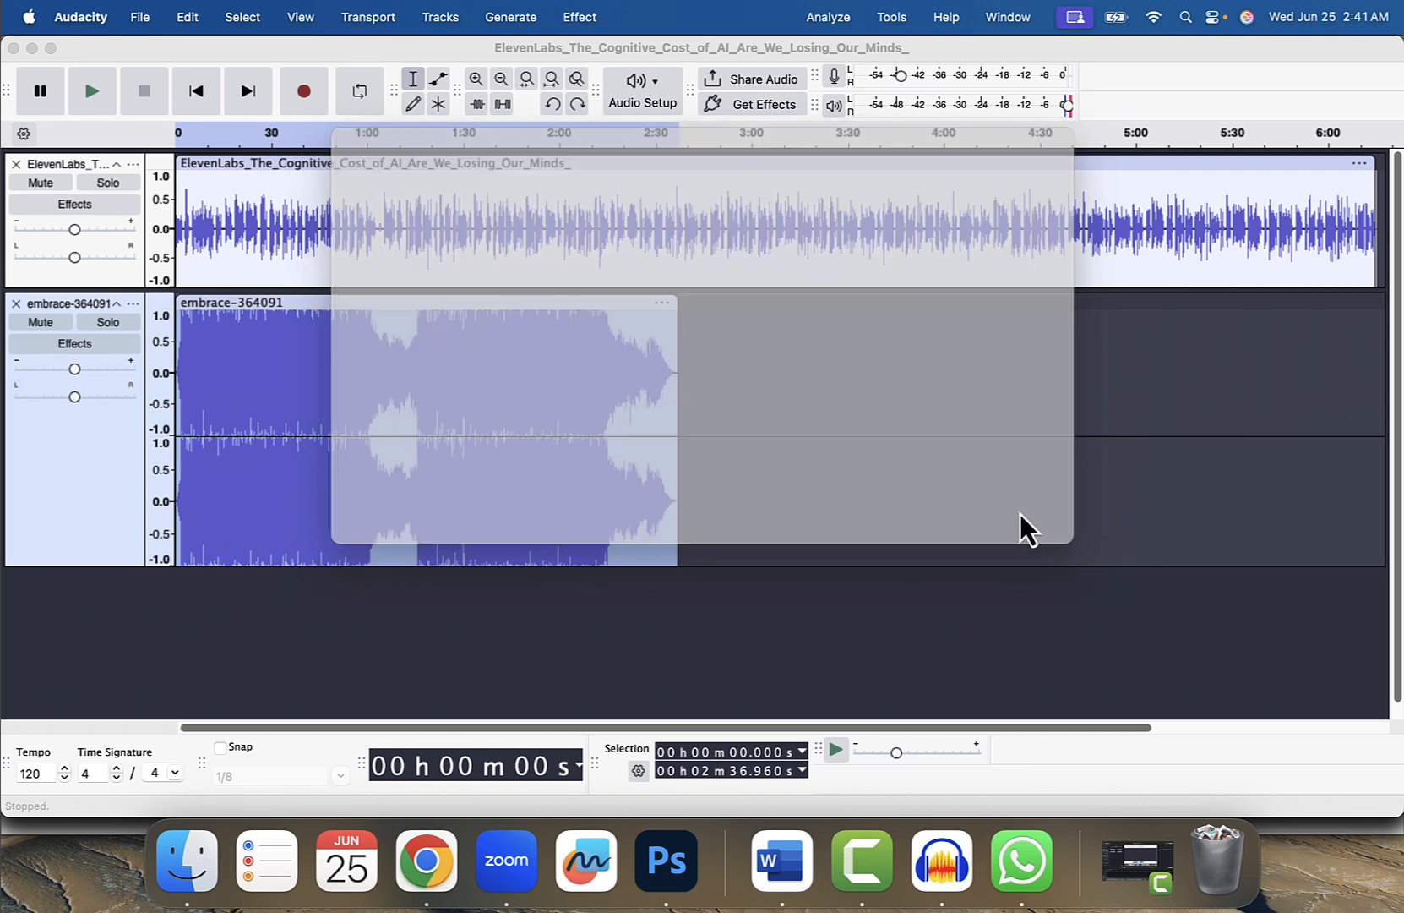
Move the second music clip up to the first music track, placing it directly after the first clip
scroll(449, 564, "down", 3)
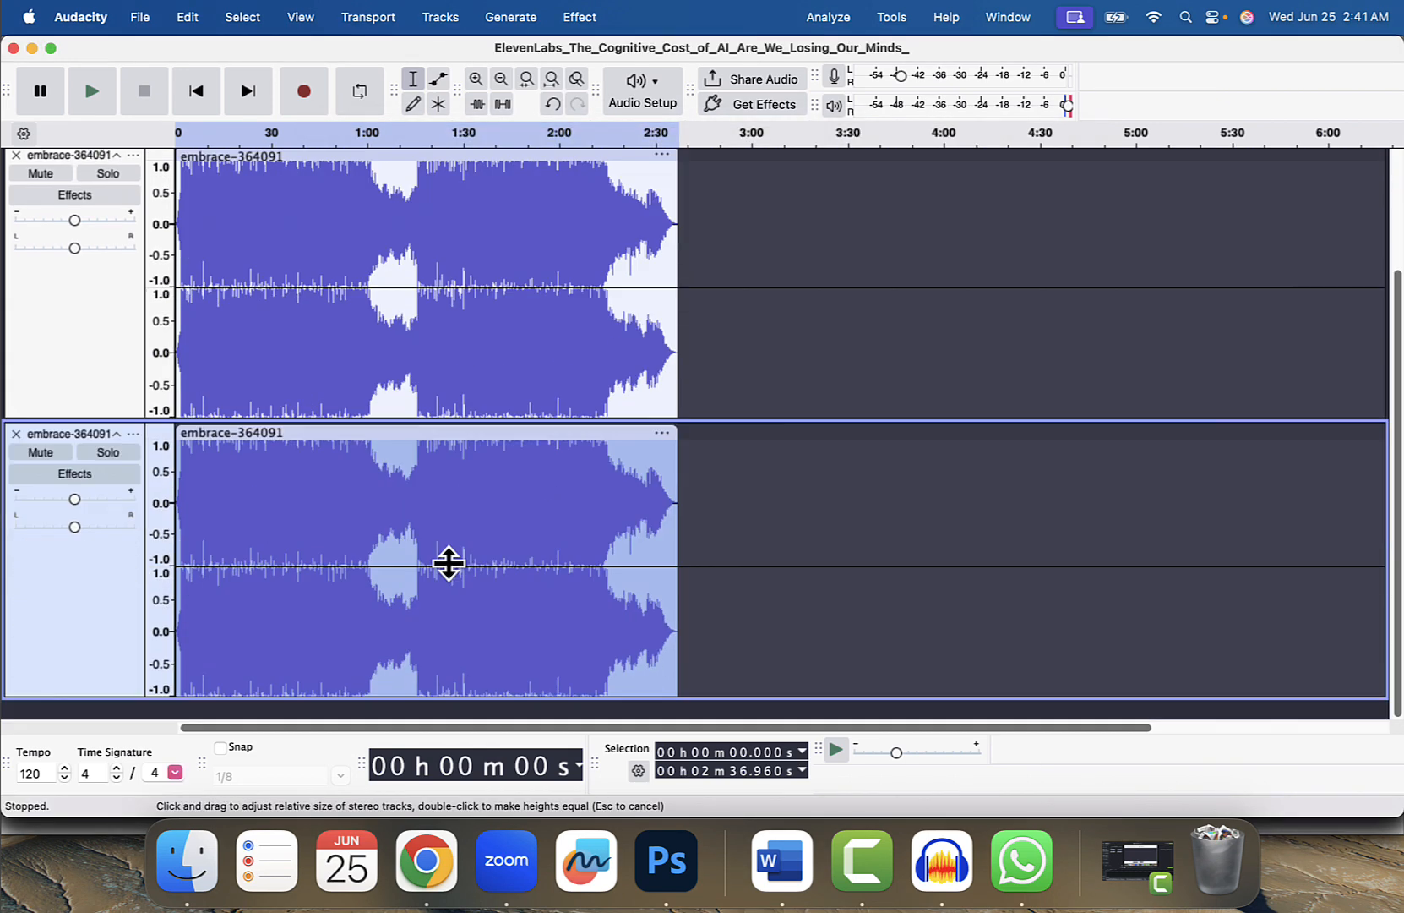
scroll(449, 564, "up", 3)
scroll(449, 565, "down", 3)
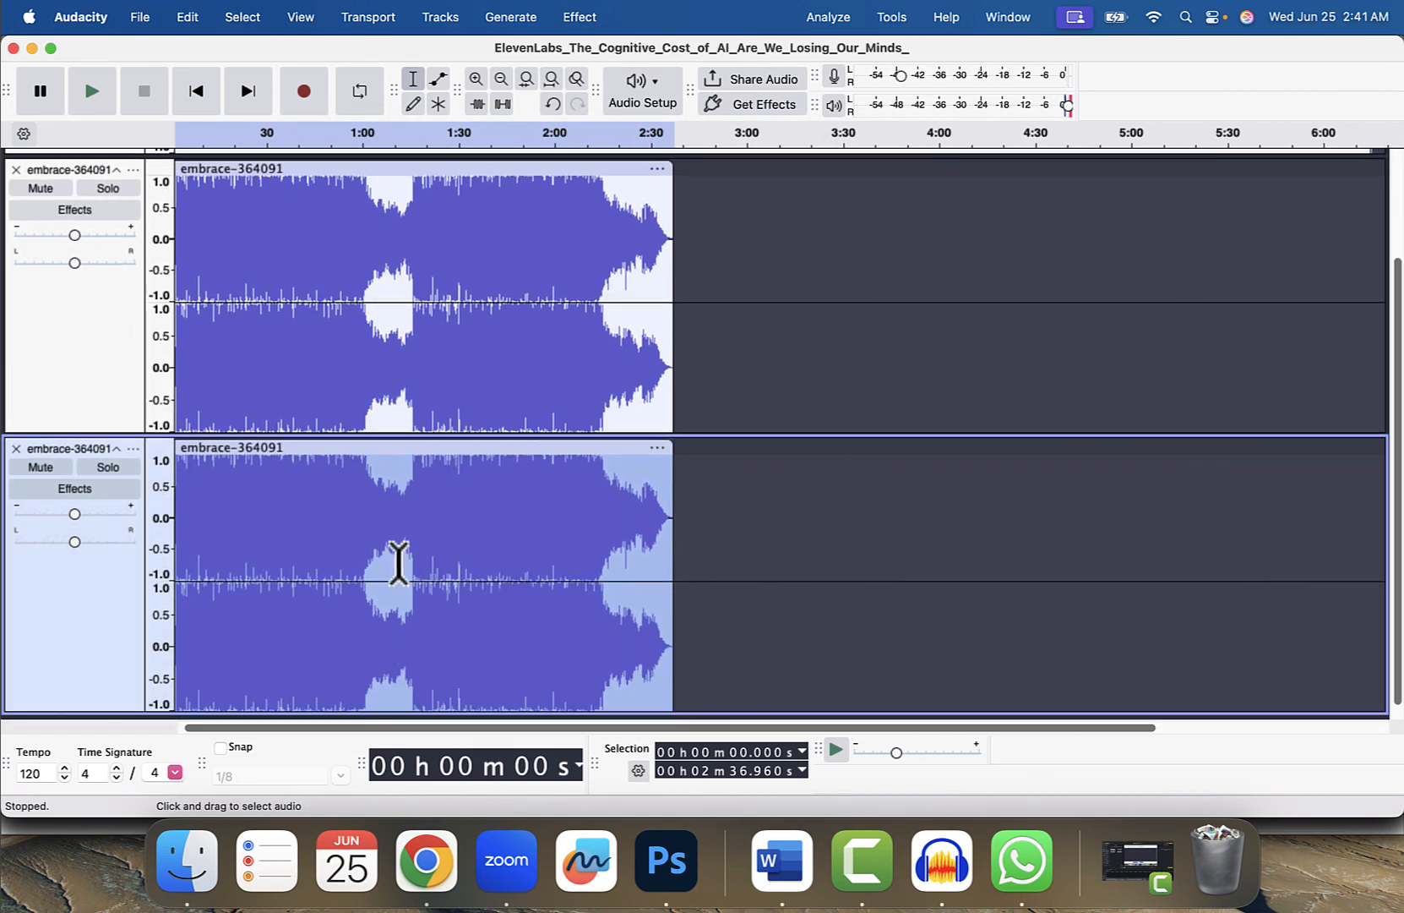
left_click_drag(348, 506, 646, 480)
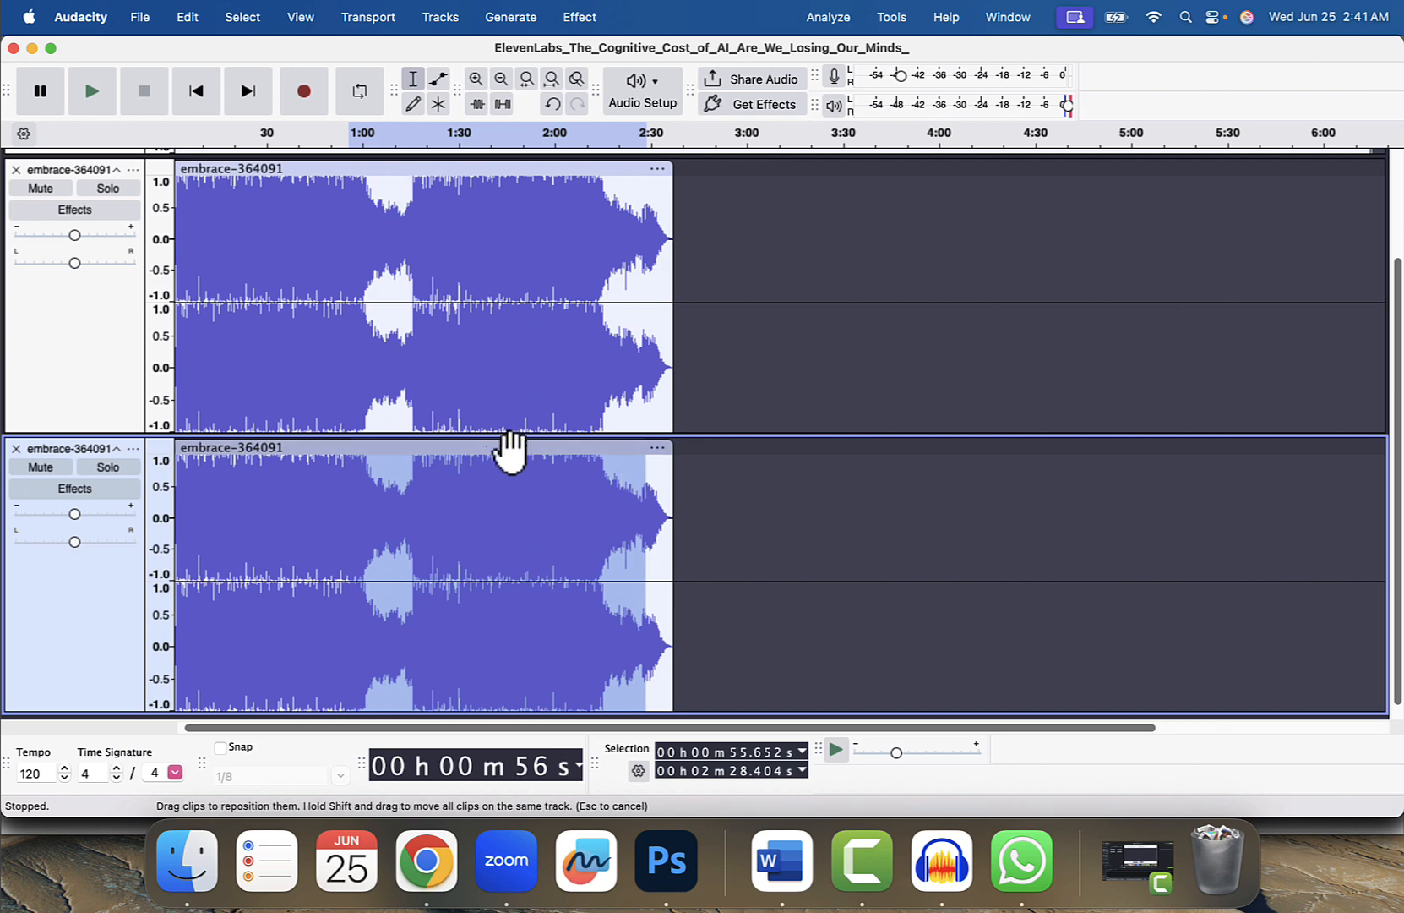
left_click_drag(501, 445, 987, 262)
scroll(853, 292, "up", 5)
scroll(856, 292, "right", 5)
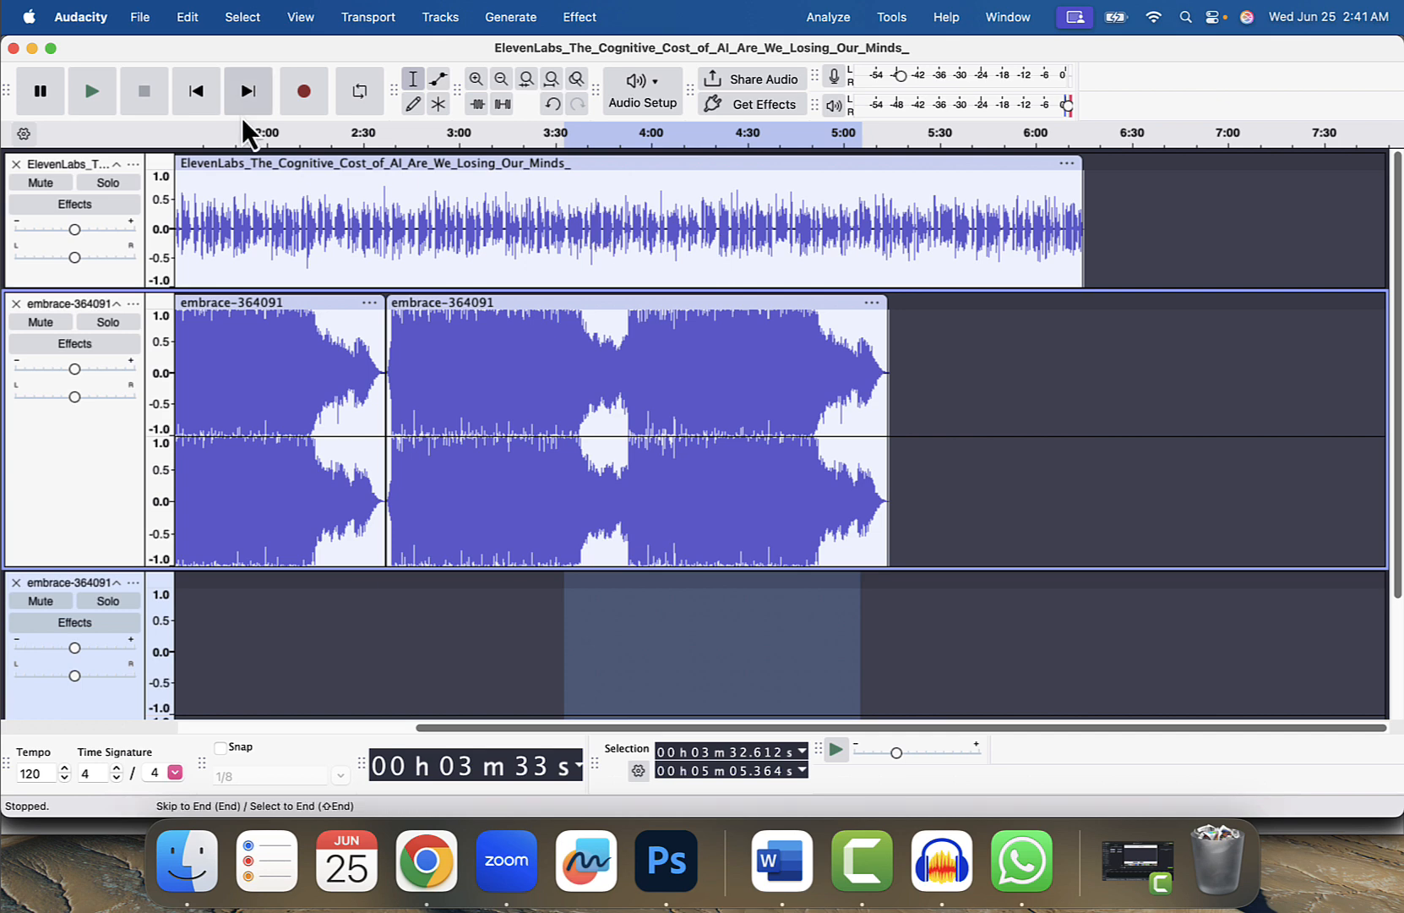
Import a third copy of embrace-364091.mp3 from the Desktop
left_click(139, 25)
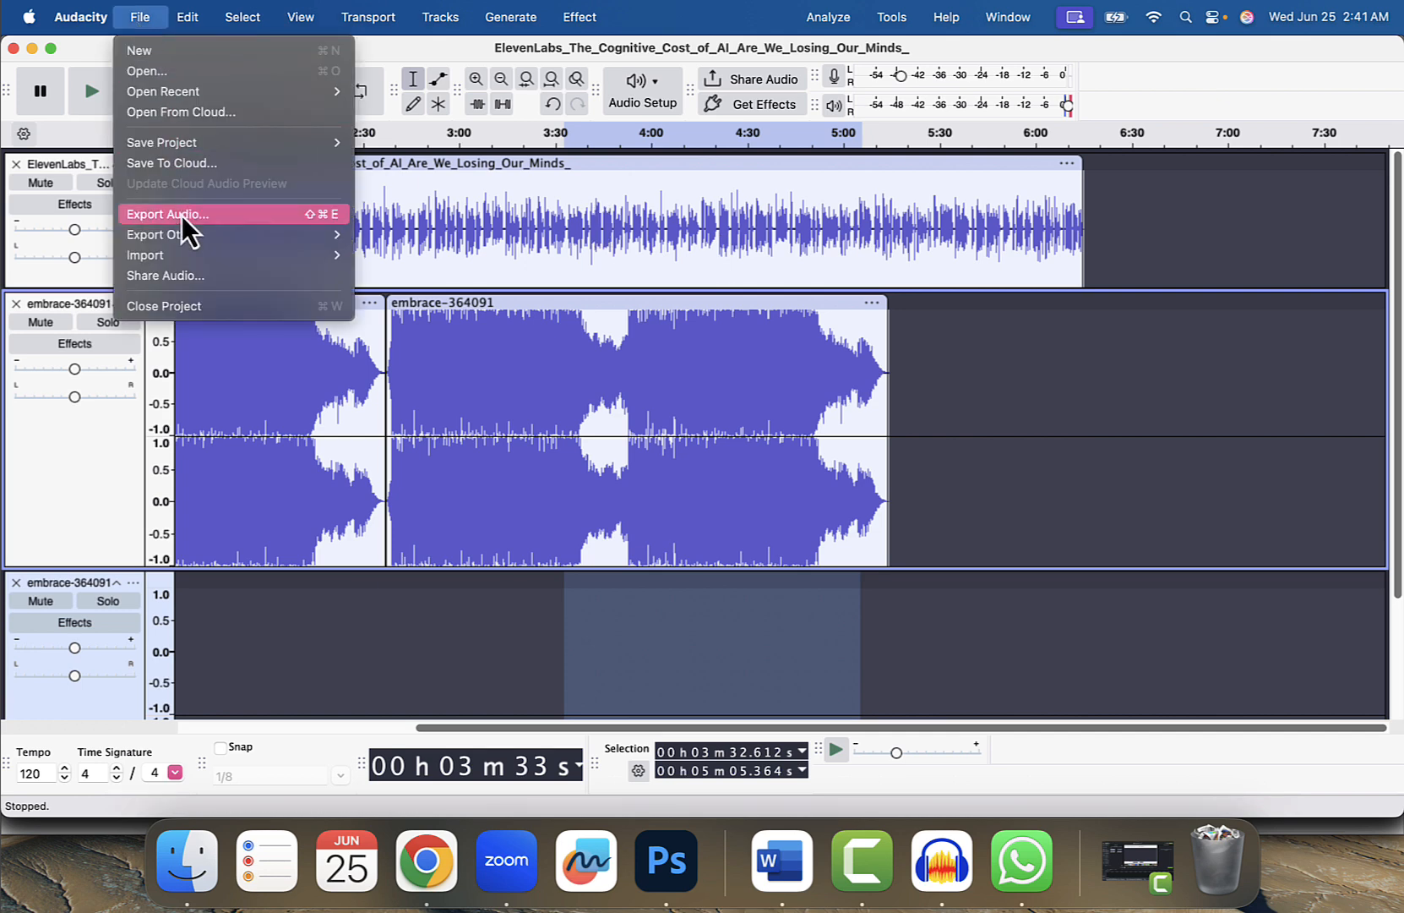
mouse_move(182, 252)
left_click(393, 257)
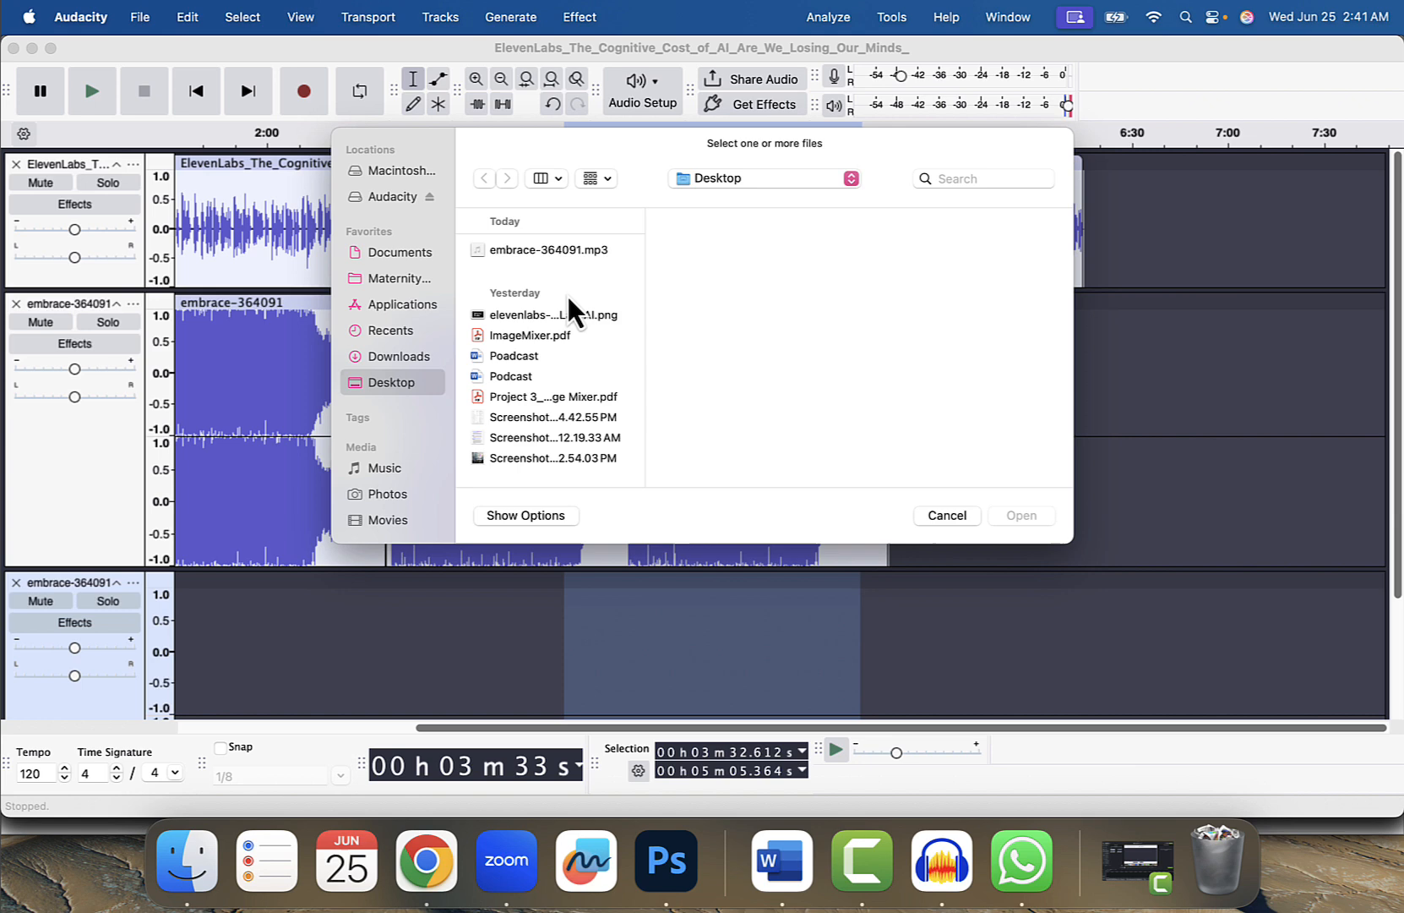
left_click(579, 251)
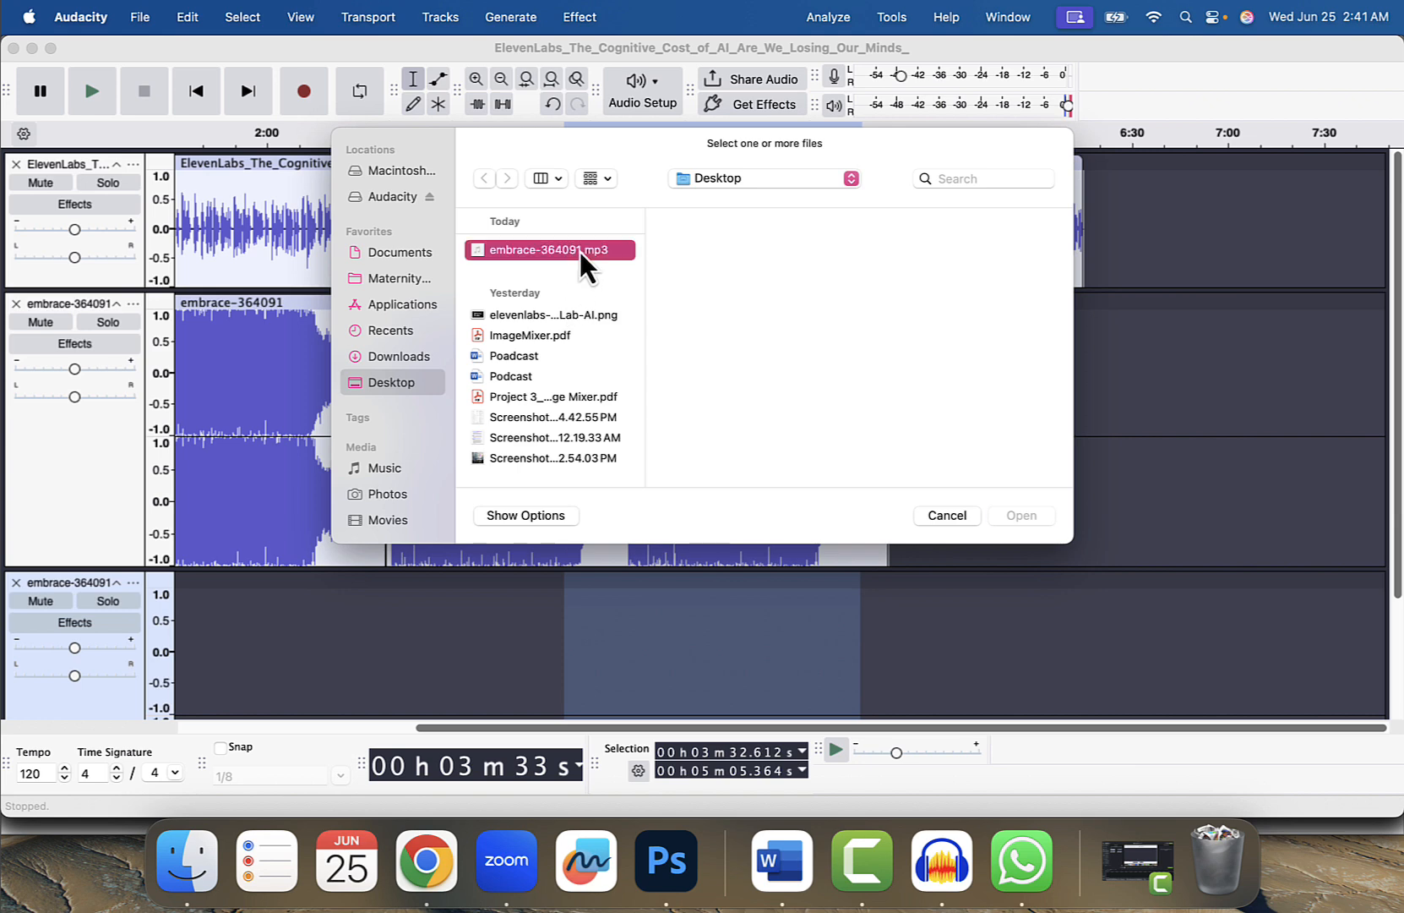
left_click(1020, 515)
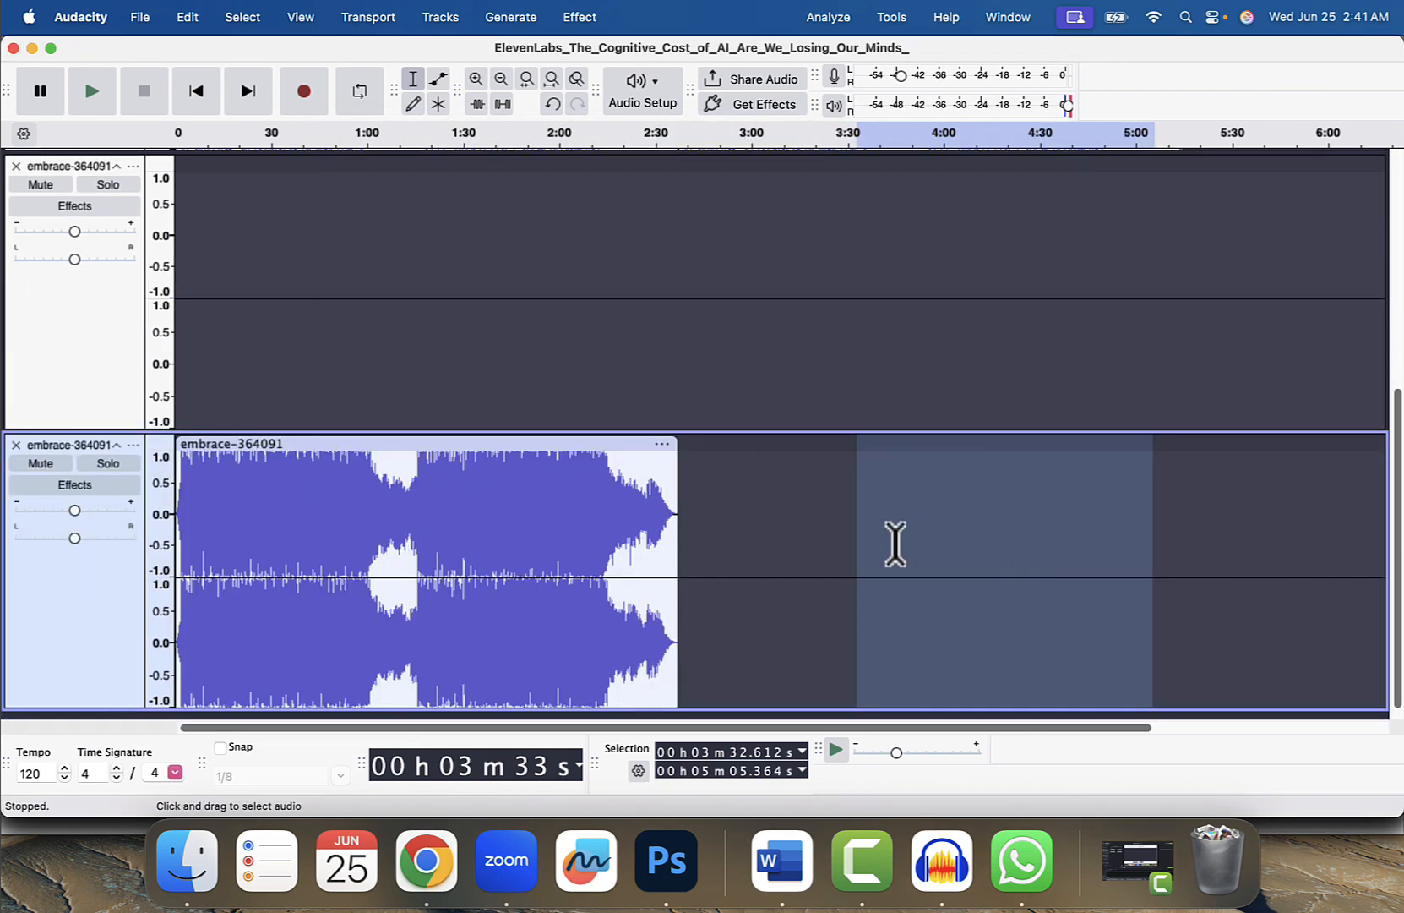
Move the third music clip to the first music track, placing it directly after the second clip
scroll(895, 544, "up", 10)
scroll(895, 544, "down", 10)
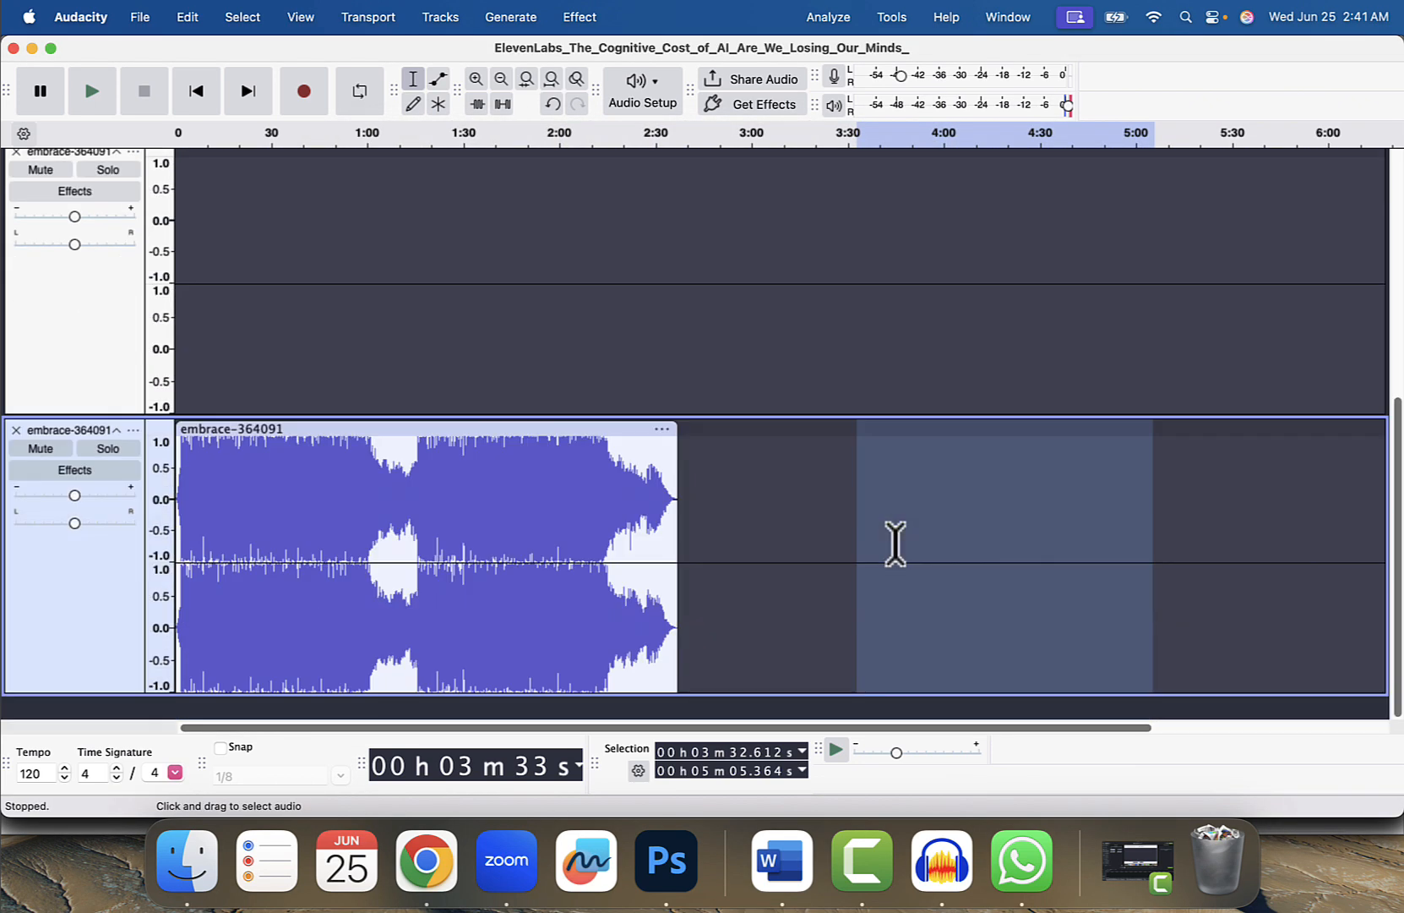
scroll(896, 543, "up", 5)
scroll(680, 555, "down", 5)
scroll(677, 553, "up", 8)
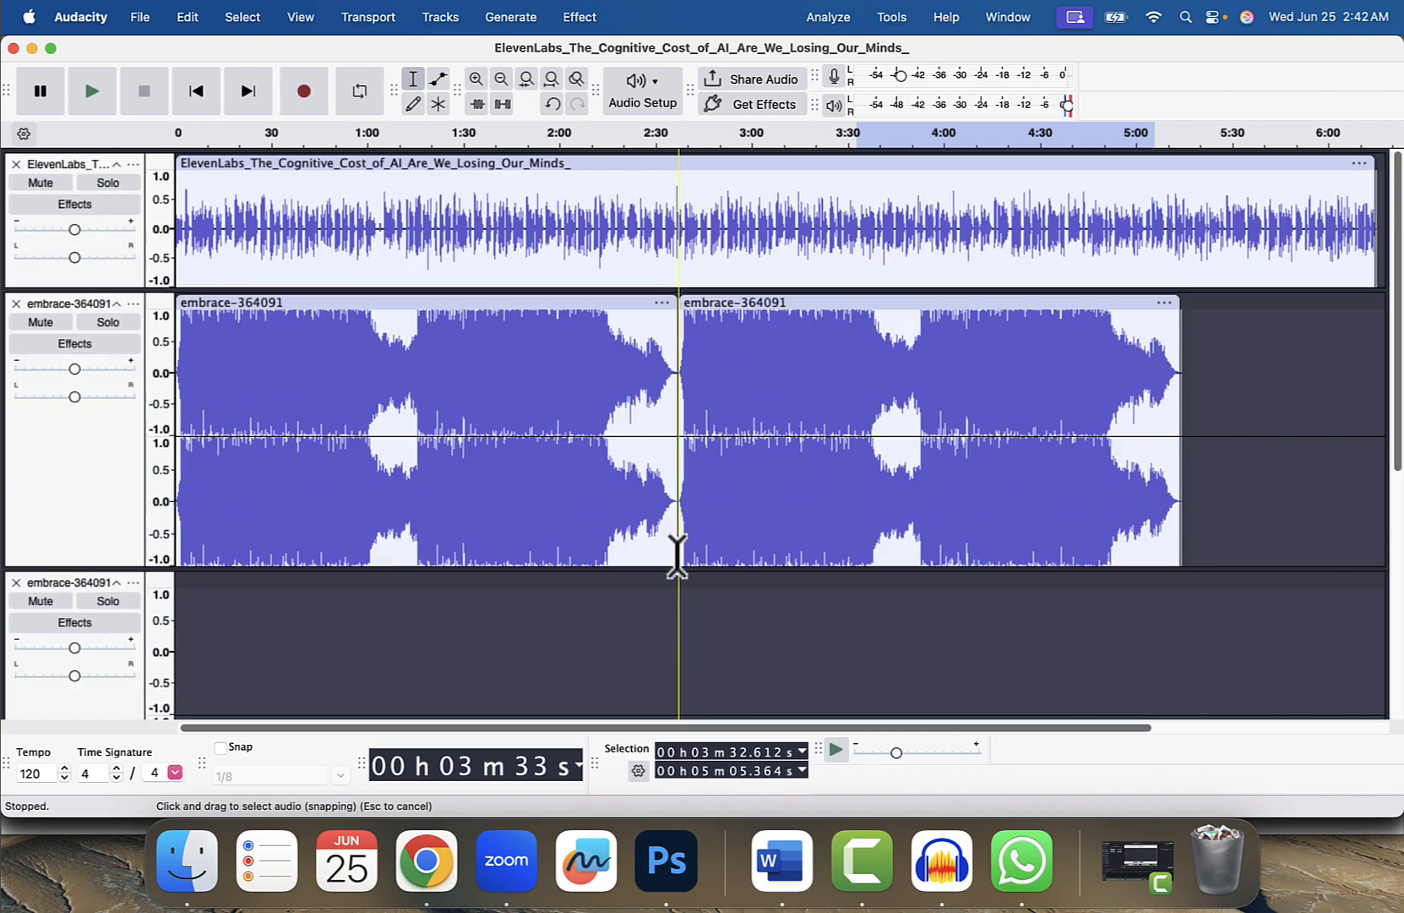
scroll(677, 554, "down", 1)
scroll(678, 555, "down", 5)
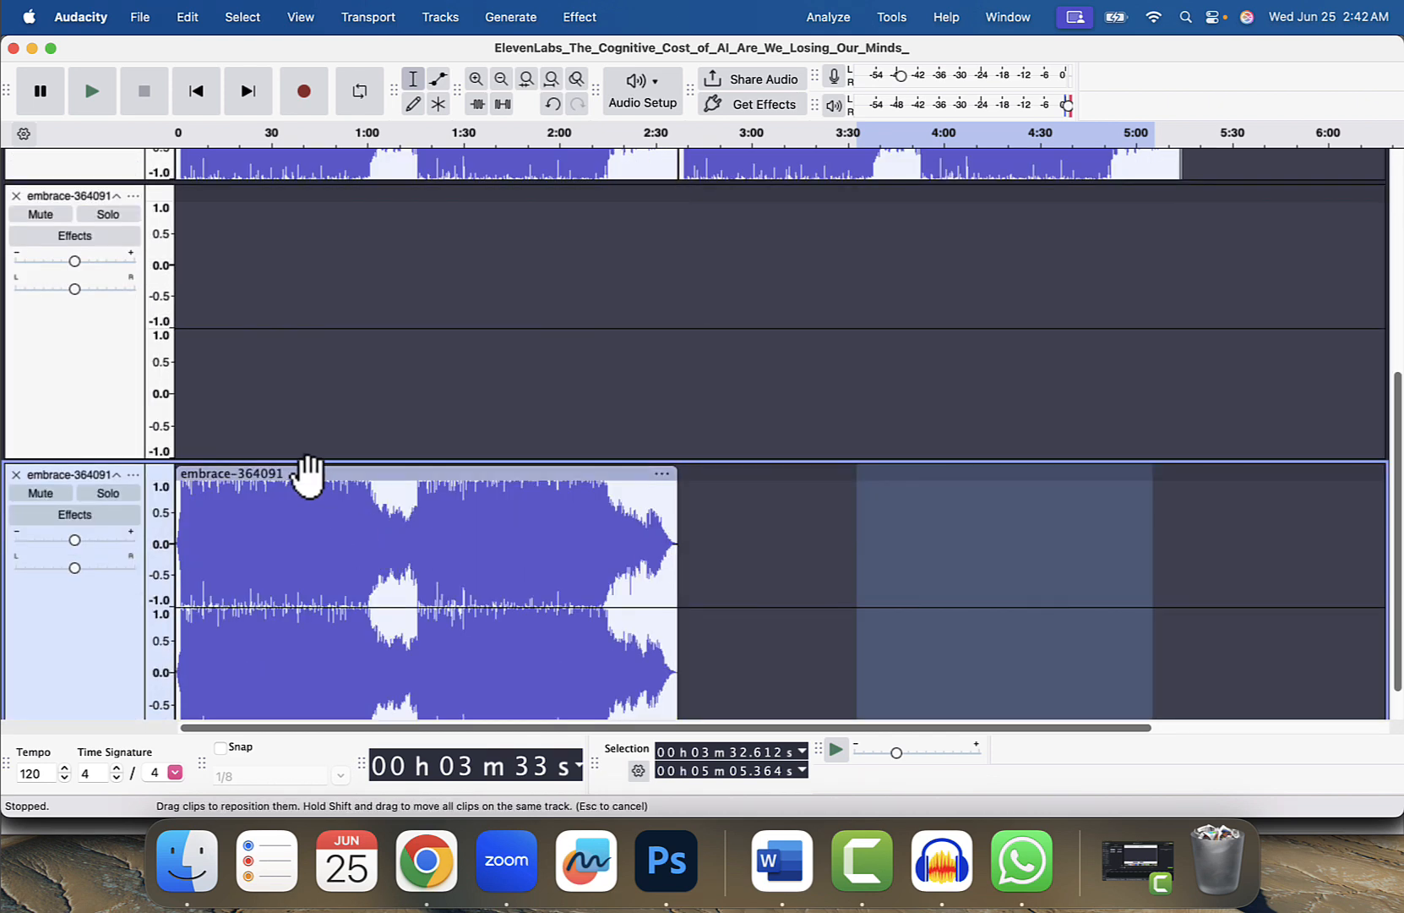
left_click_drag(306, 473, 1286, 316)
scroll(774, 438, "right", 5)
scroll(776, 438, "up", 5)
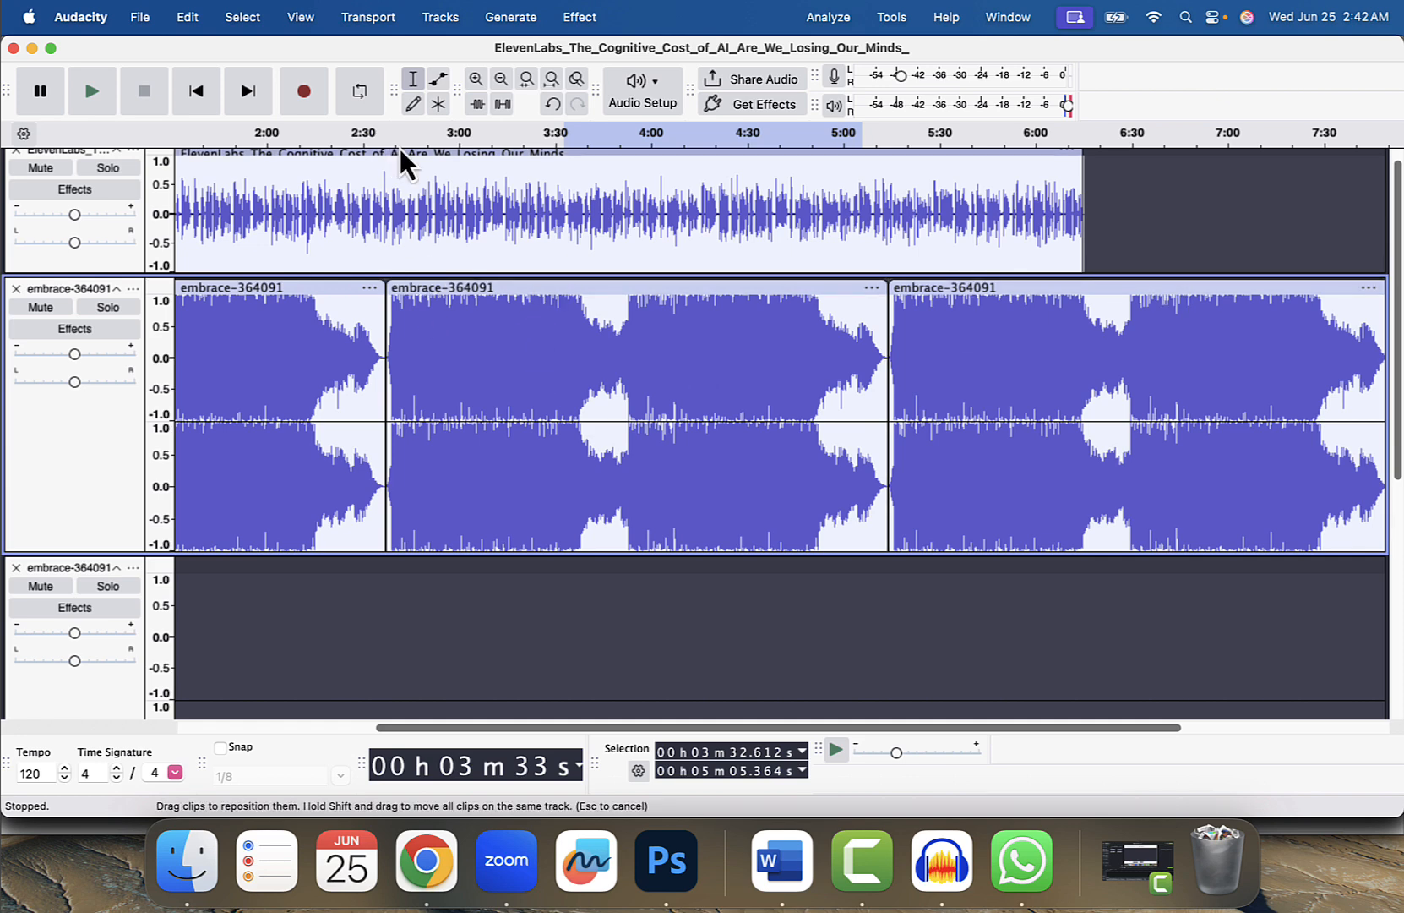
Zoom in on the timeline to examine the music clip joins and the narration's end, and activate the Multi-Tool
left_click(473, 82)
scroll(420, 283, "left", 10)
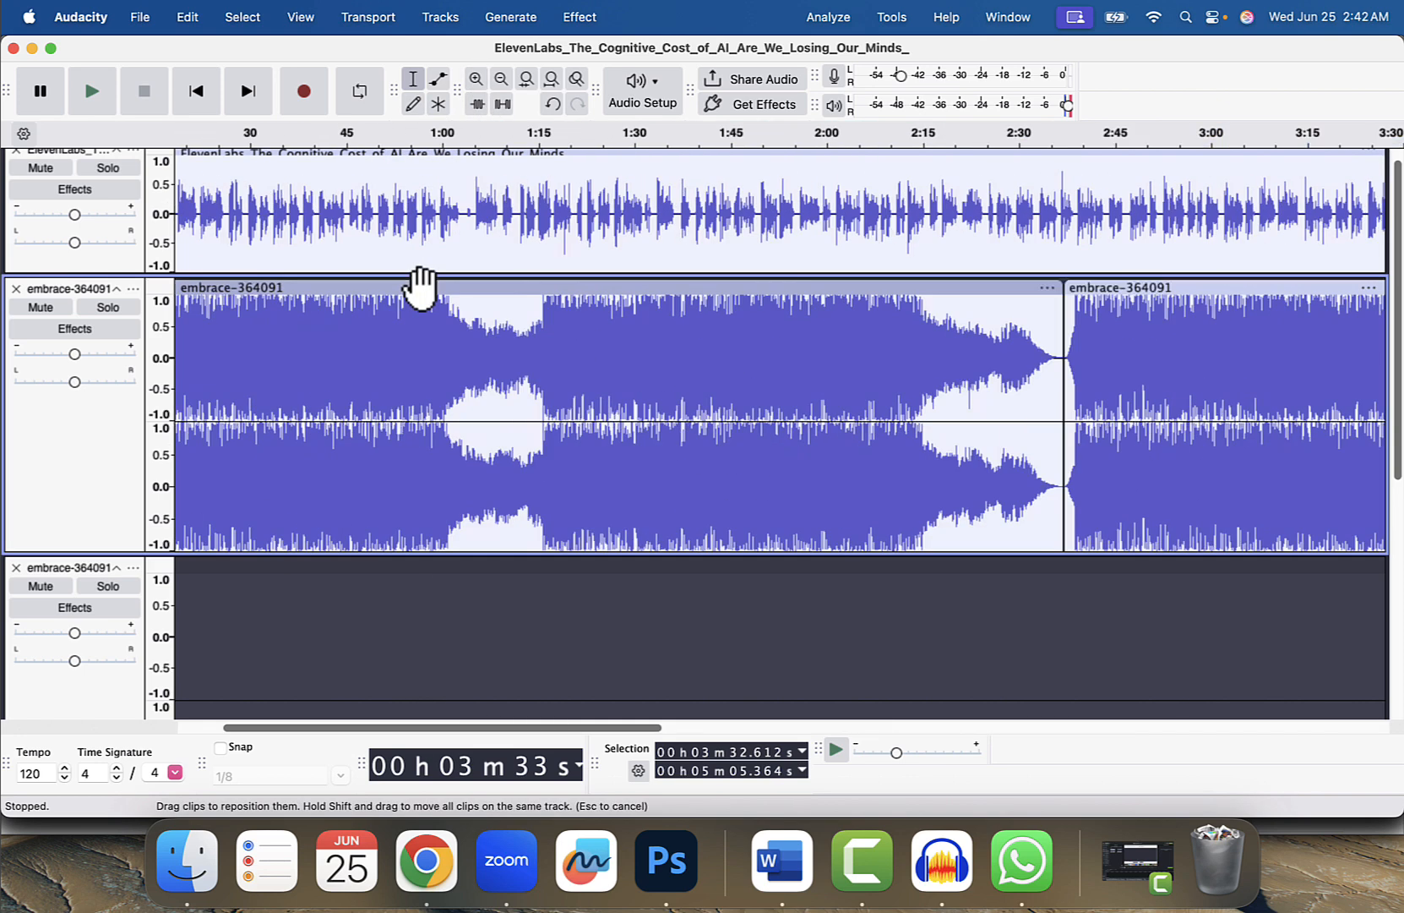
scroll(893, 345, "right", 10)
scroll(893, 345, "up", 1)
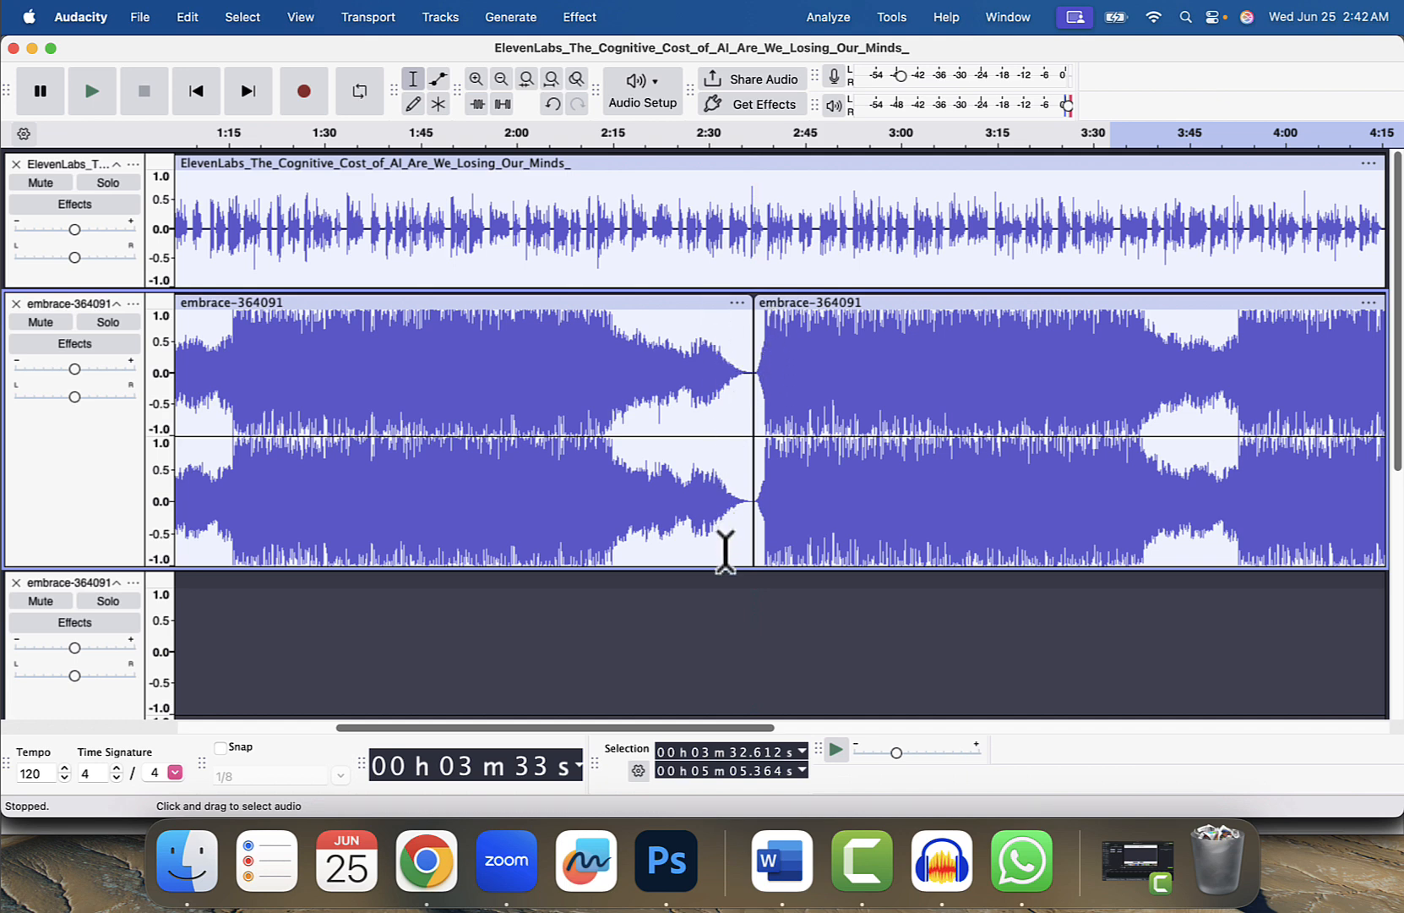
scroll(887, 431, "right", 10)
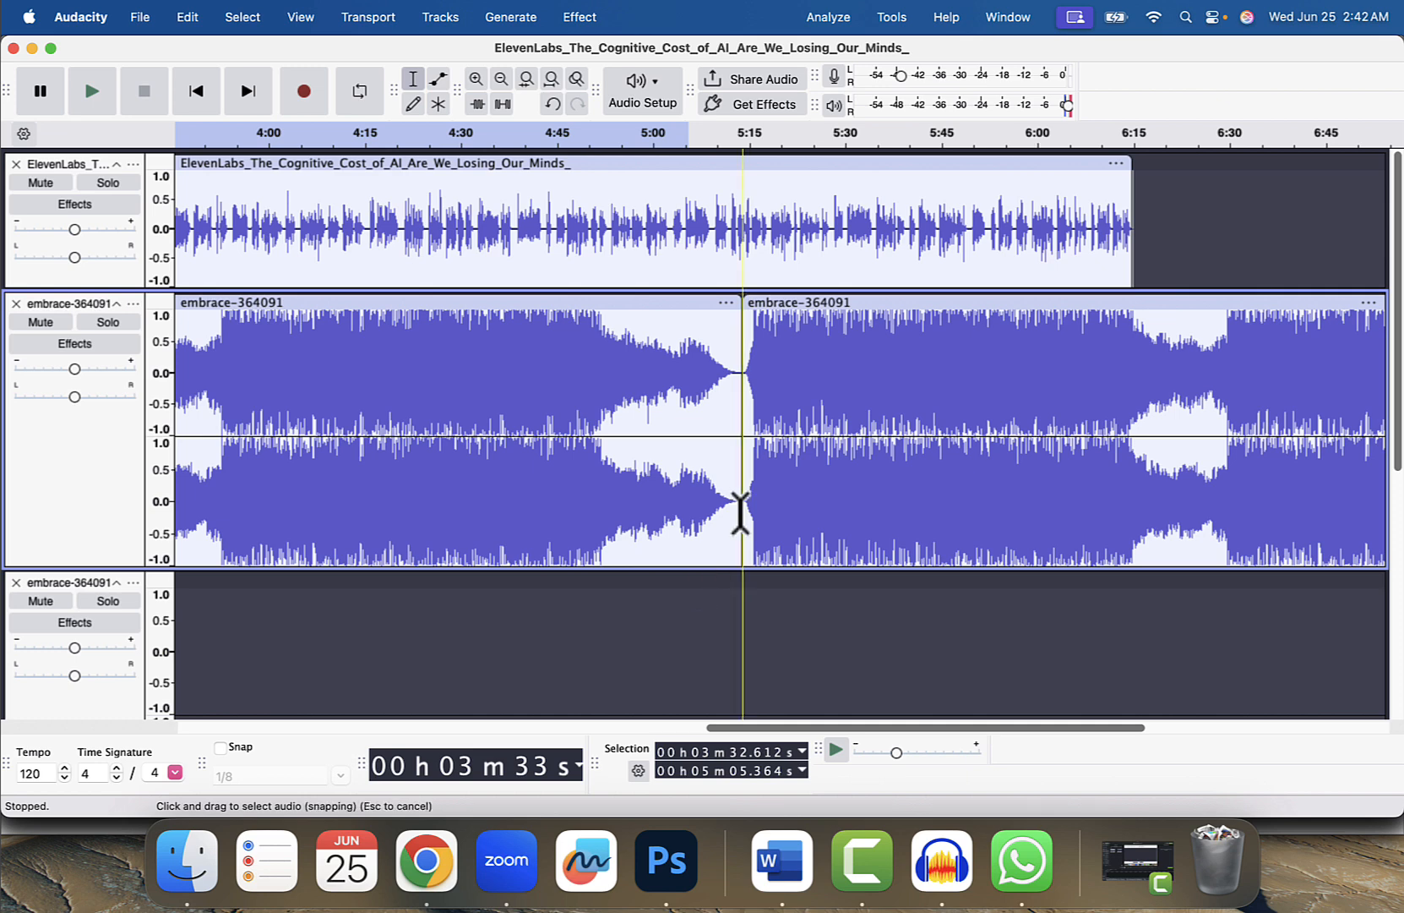
scroll(931, 382, "right", 5)
scroll(930, 382, "right", 3)
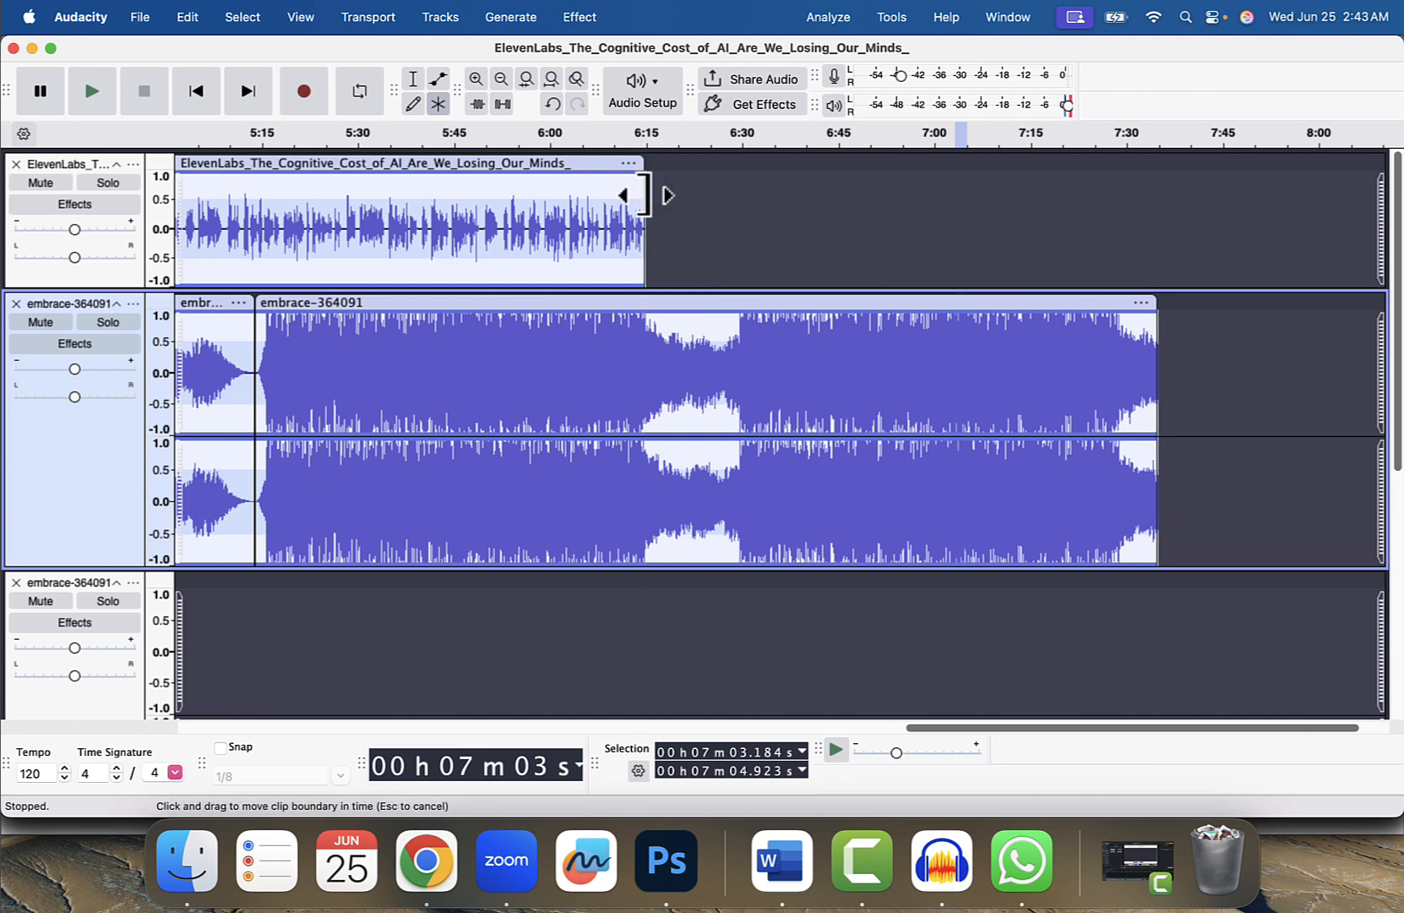
left_click(440, 105)
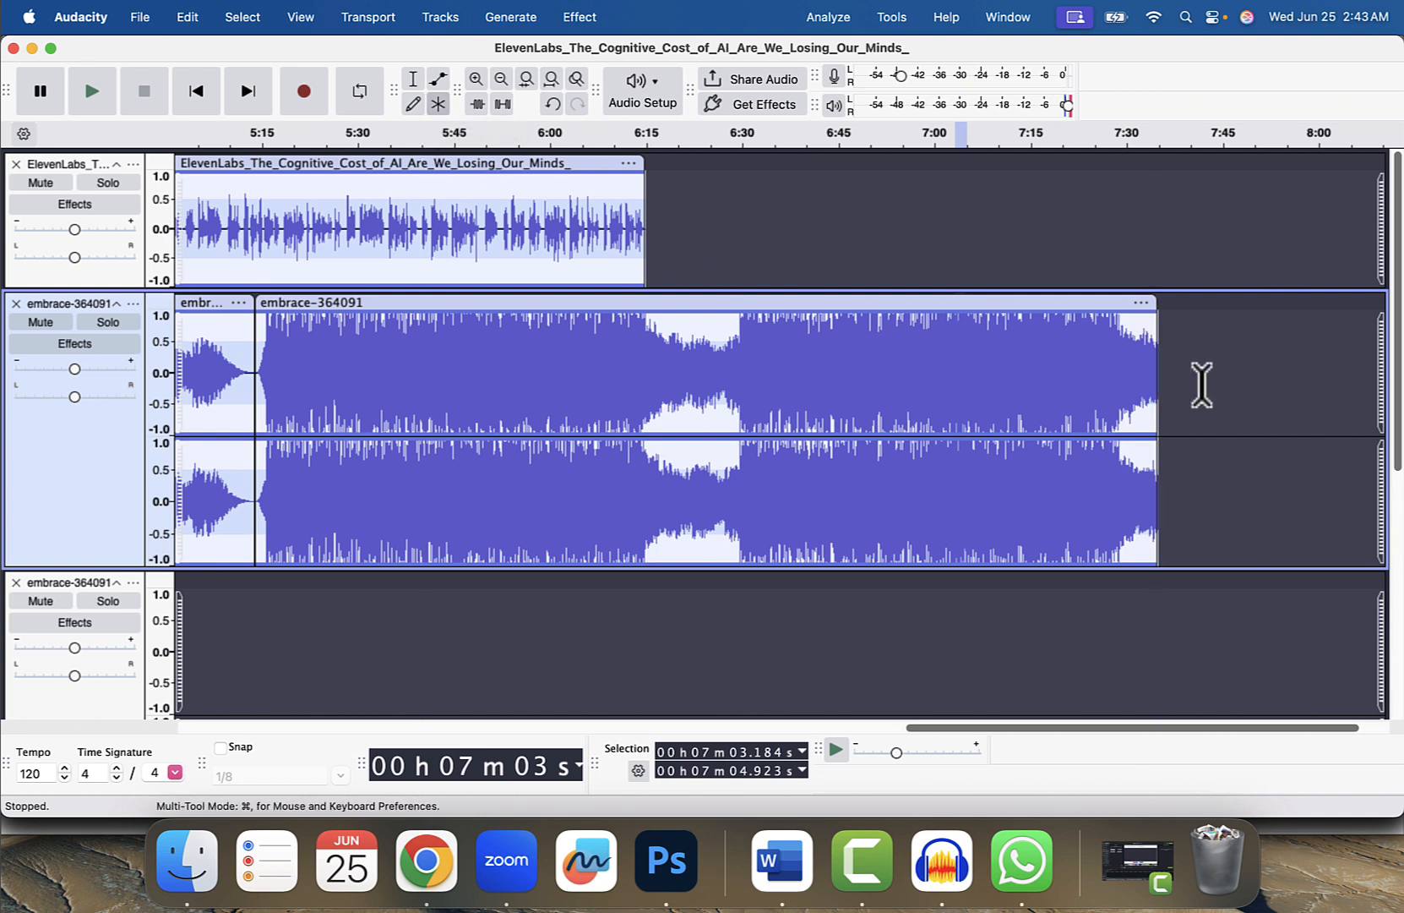
left_click(1157, 380)
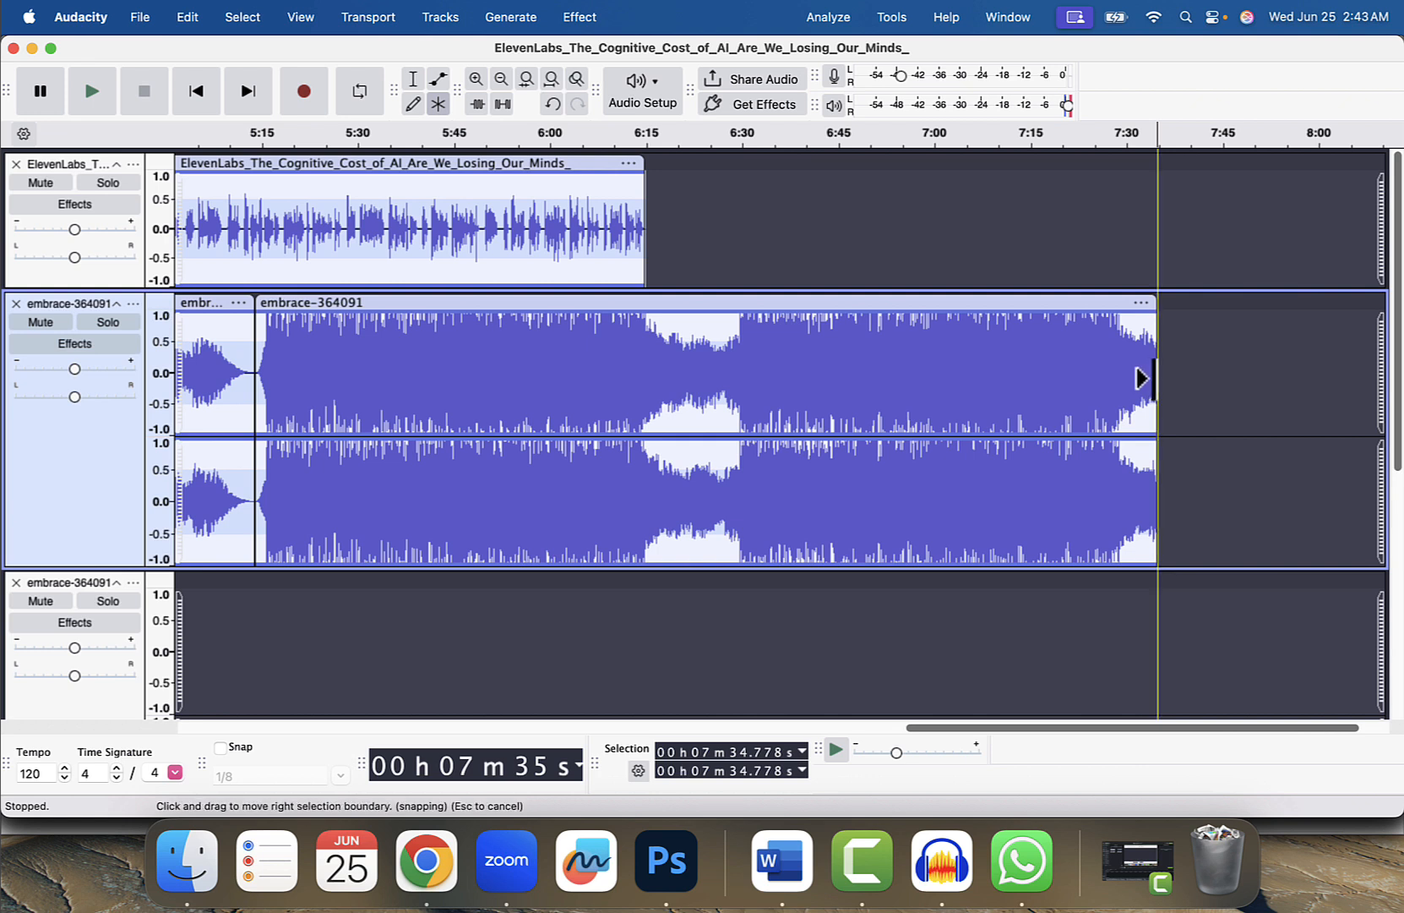
left_click_drag(1143, 378, 1135, 377)
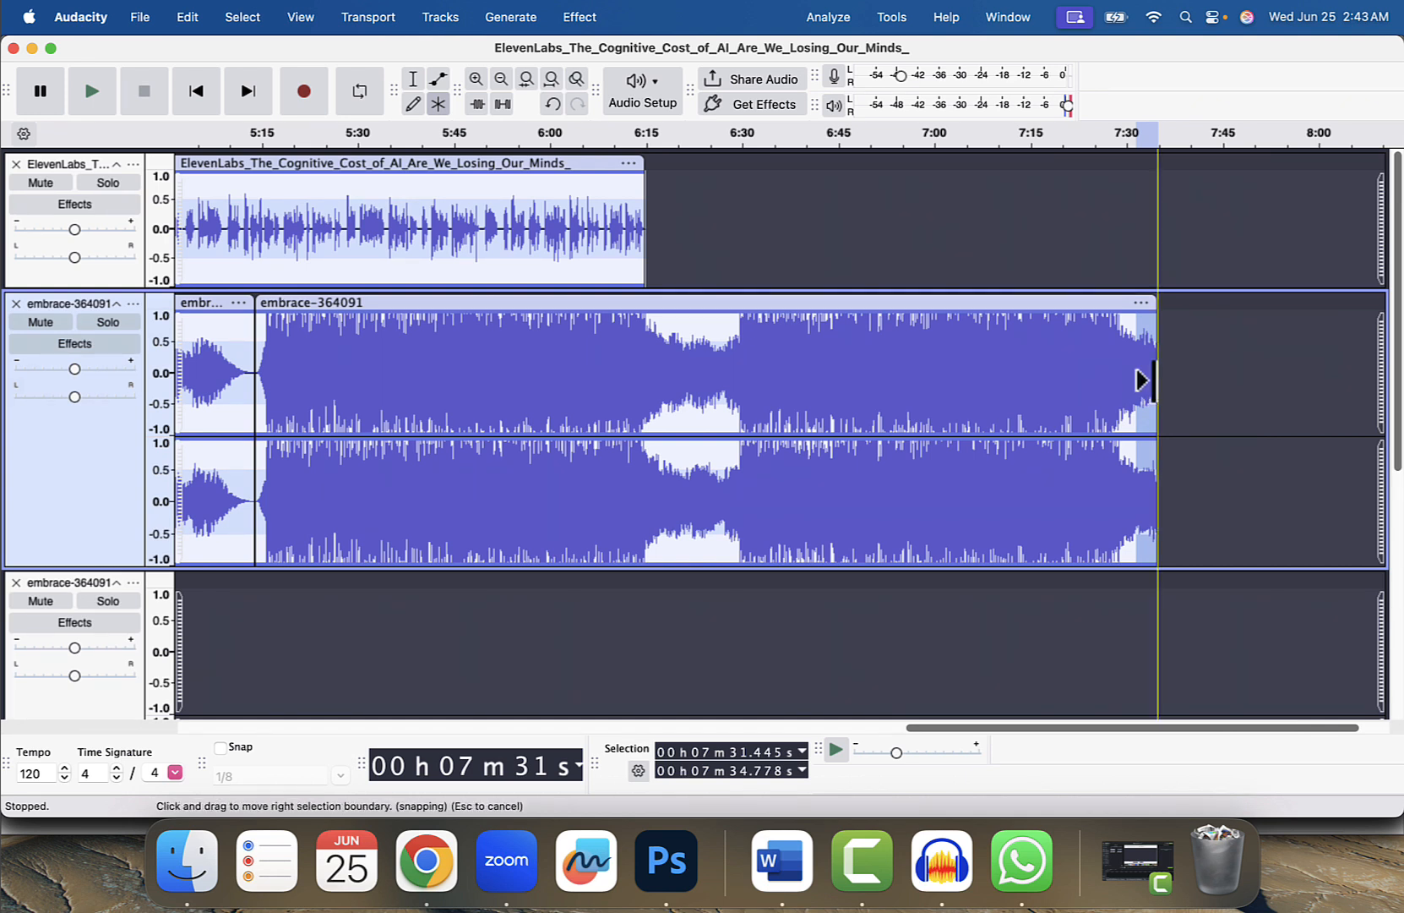
left_click_drag(1153, 380, 1097, 382)
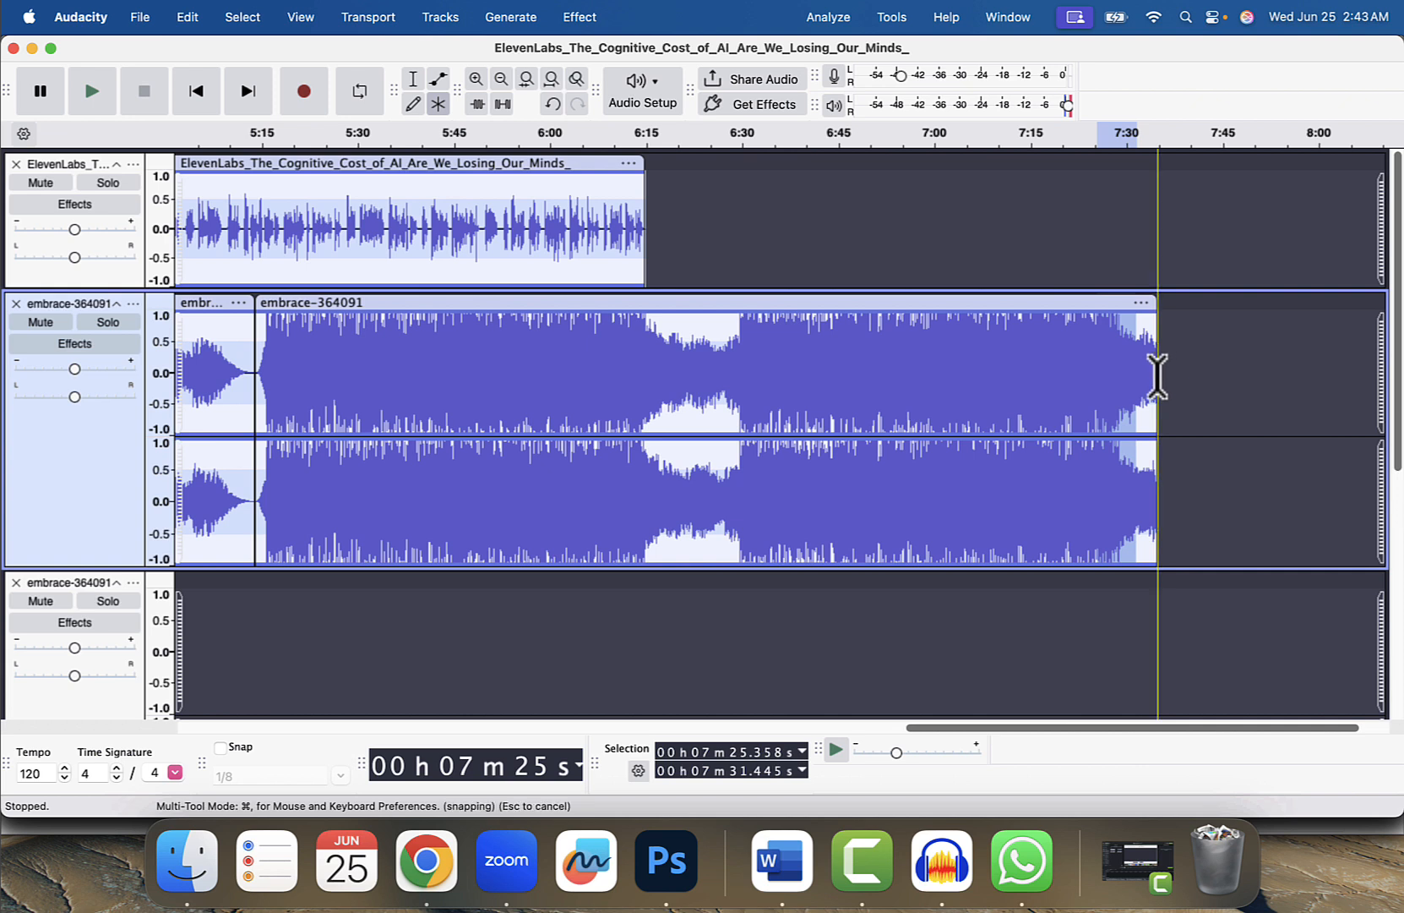
left_click_drag(1160, 376, 1054, 380)
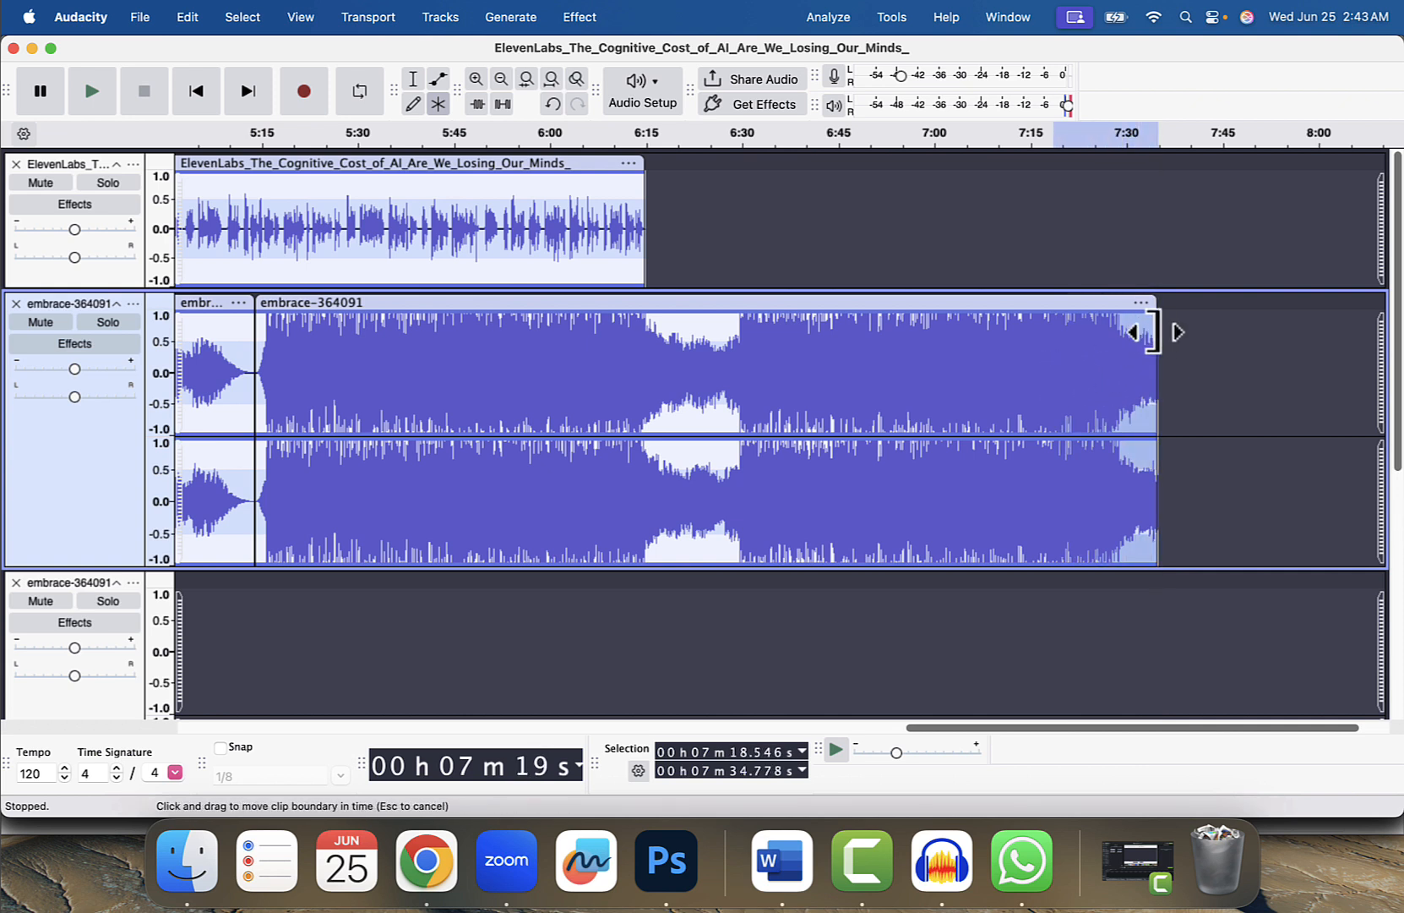
Trim the end of the third music clip back to the narration's end at about 6:15
left_click_drag(1155, 330, 976, 336)
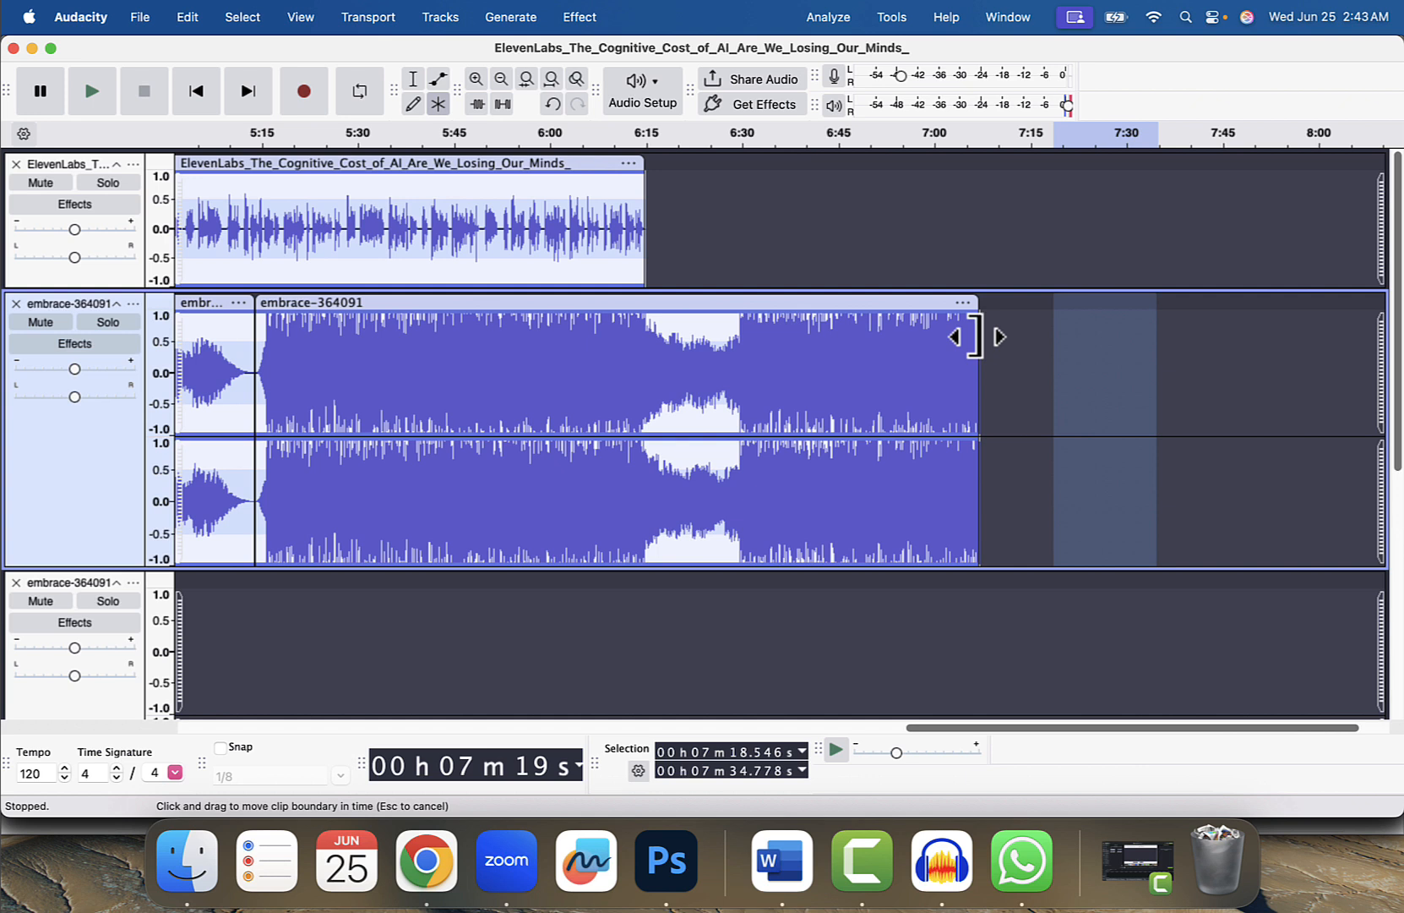
left_click_drag(976, 336, 644, 357)
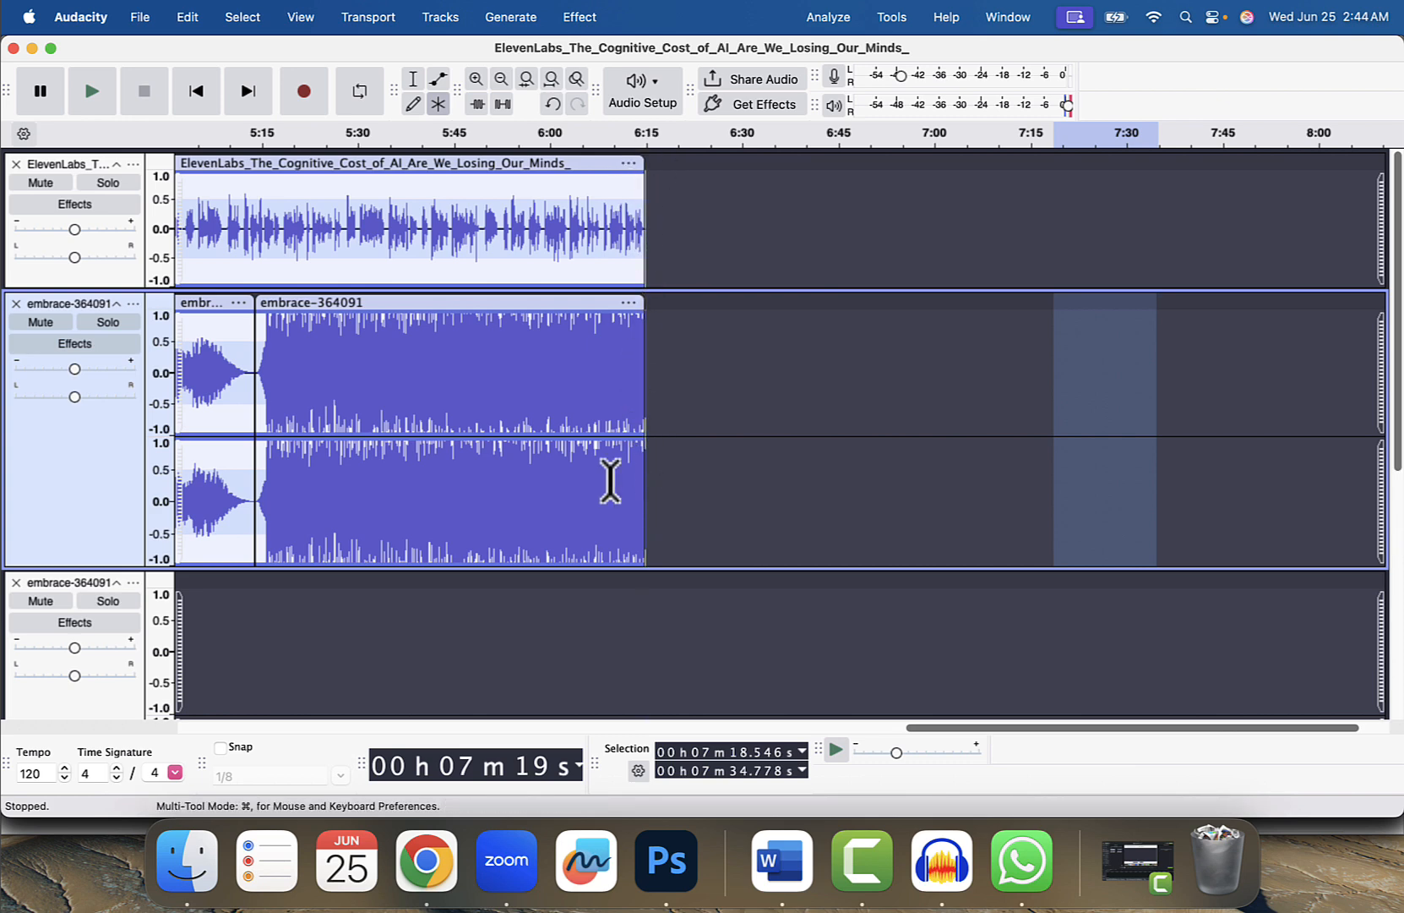
scroll(562, 467, "left", 5)
scroll(562, 467, "right", 5)
scroll(562, 467, "left", 20)
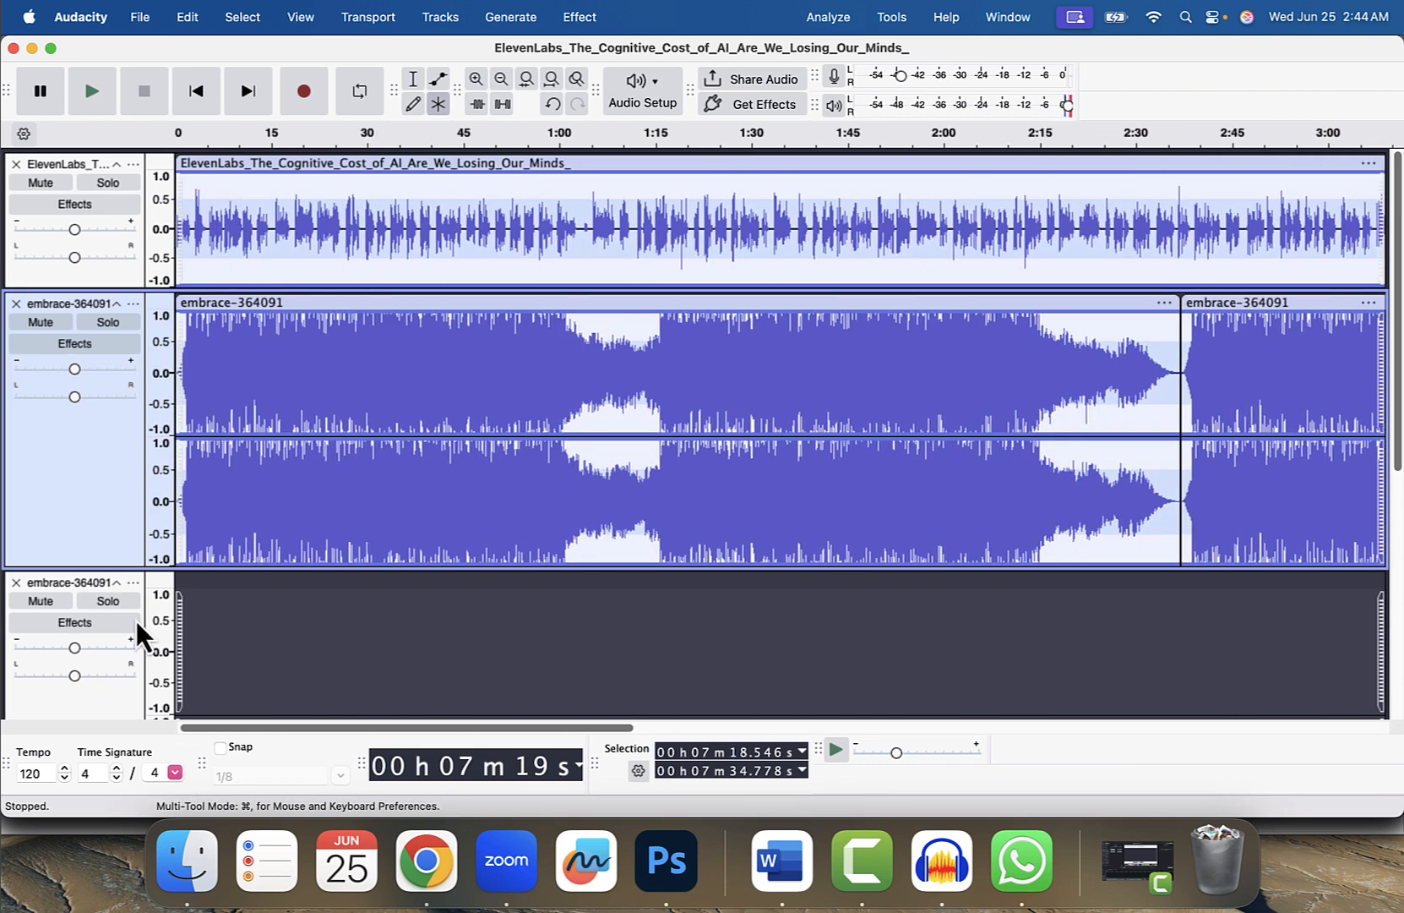
Remove the leftover empty music tracks, keeping only the narration and the track holding the music clips
left_click(12, 585)
left_click(16, 449)
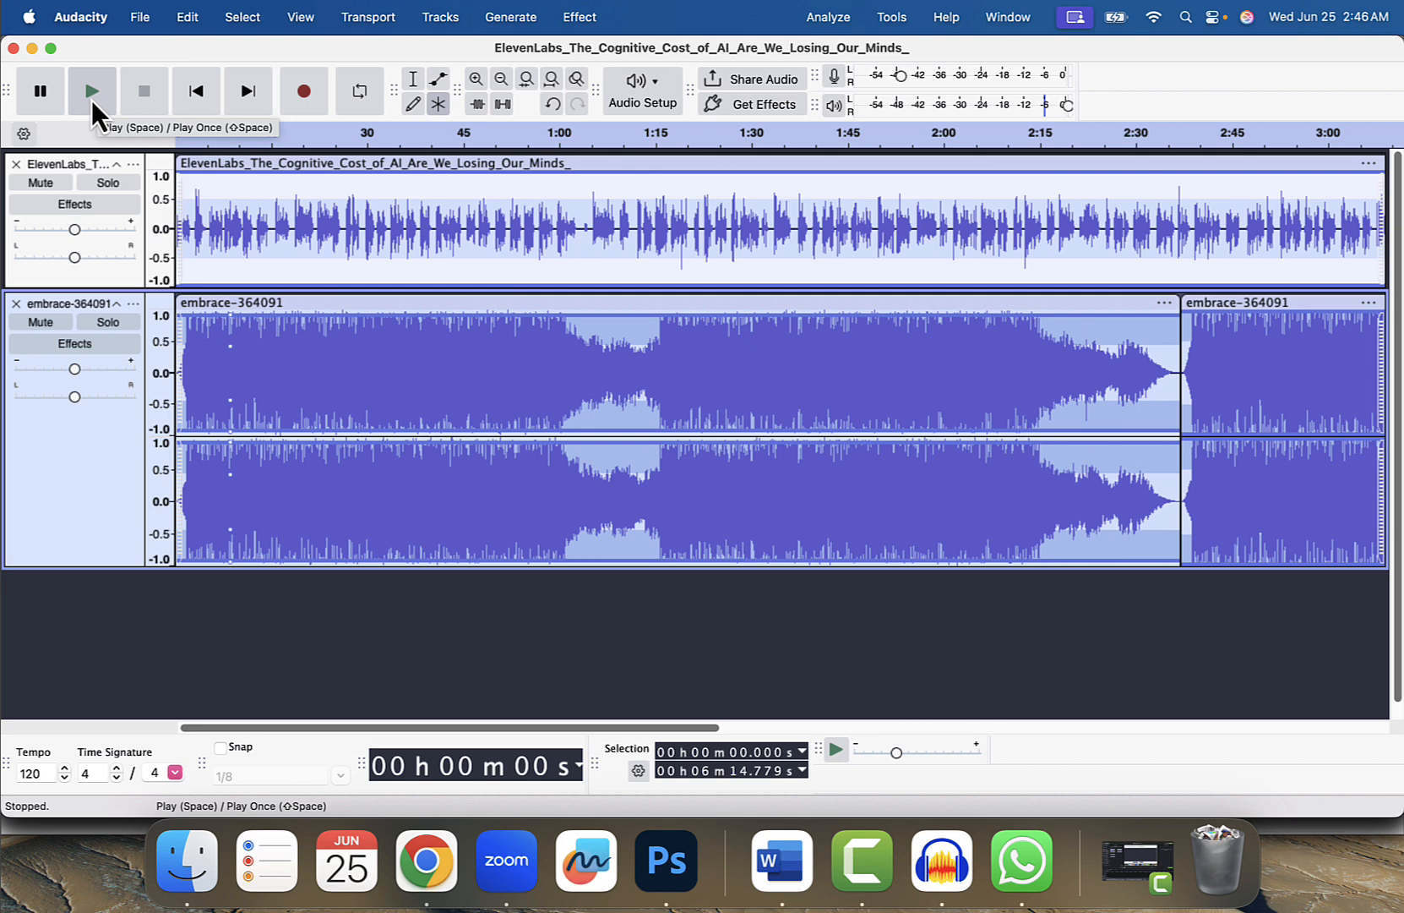
Lower the system volume and play the first few seconds of the narration with music to check their balance
key("XF86AudioLowerVolume")
key("XF86AudioLowerVolume")
key("XF86AudioLowerVolume")
key("XF86AudioLowerVolume")
key("XF86AudioLowerVolume")
key("XF86AudioLowerVolume")
key("XF86AudioLowerVolume")
key("XF86AudioLowerVolume")
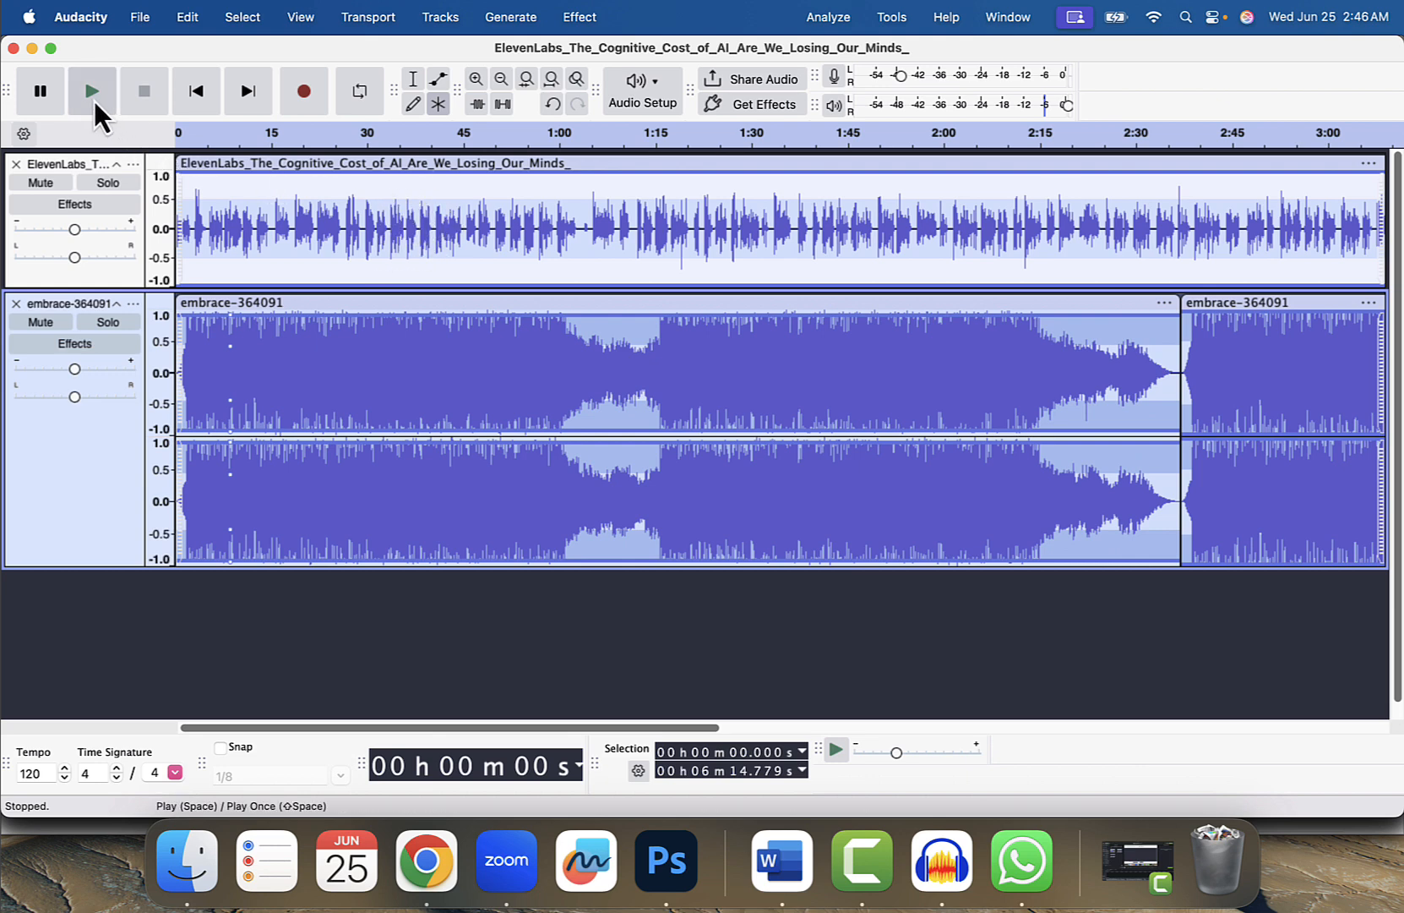
key("XF86AudioRaiseVolume")
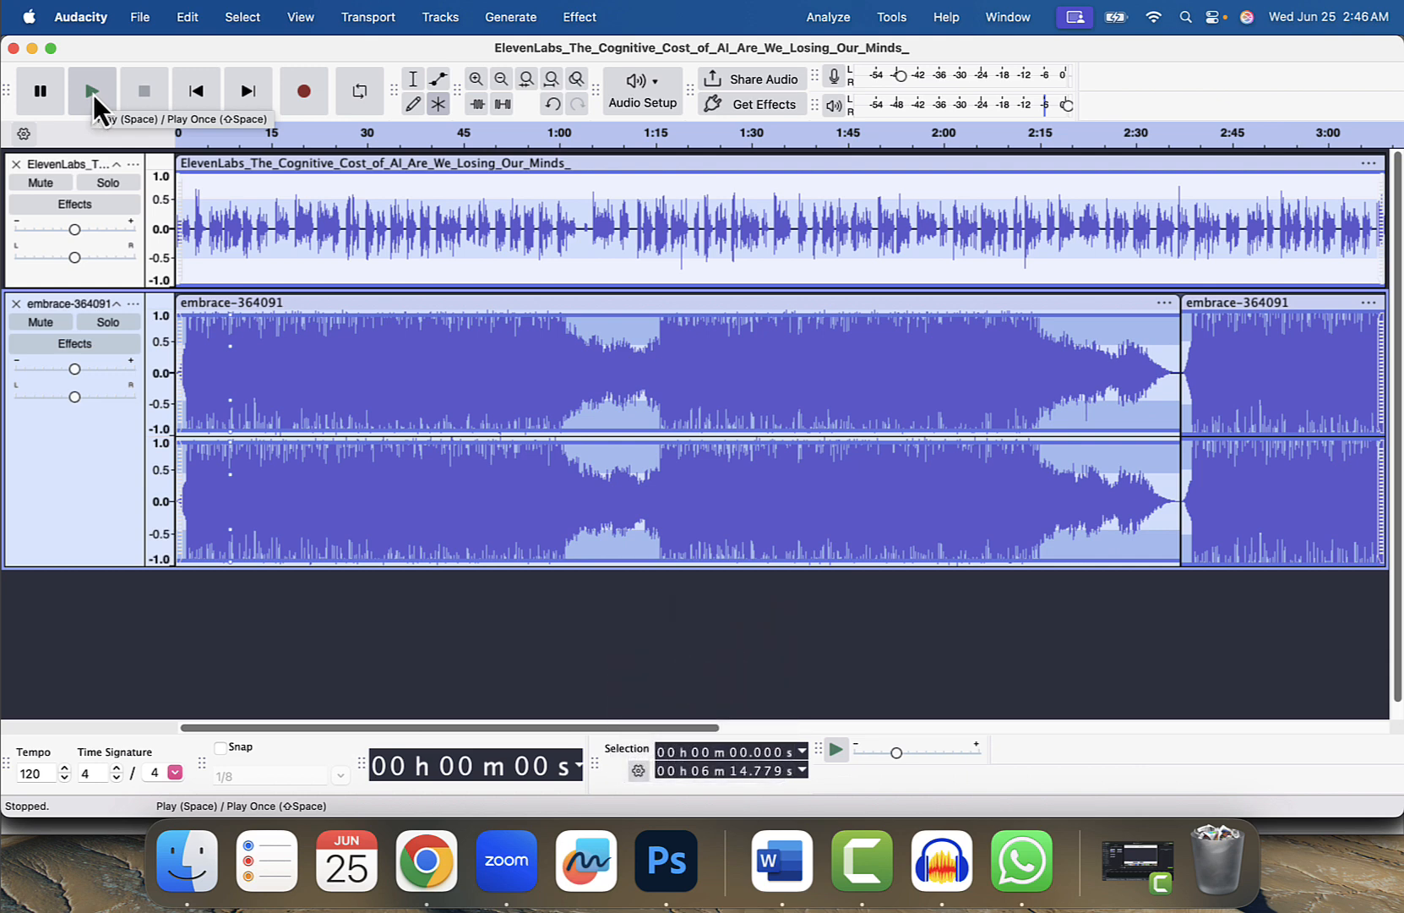
left_click(92, 91)
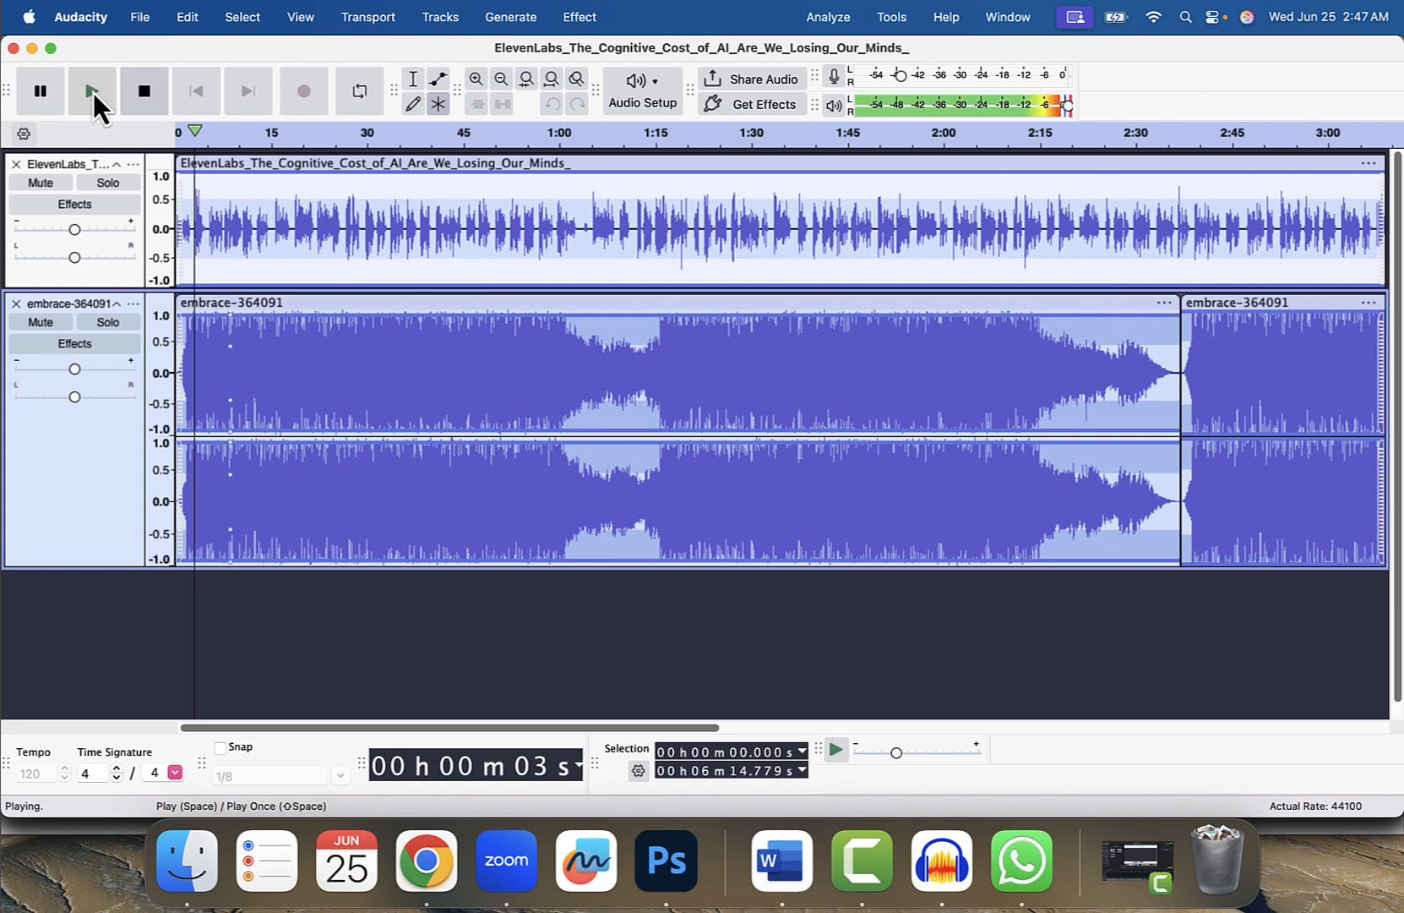
left_click(145, 93)
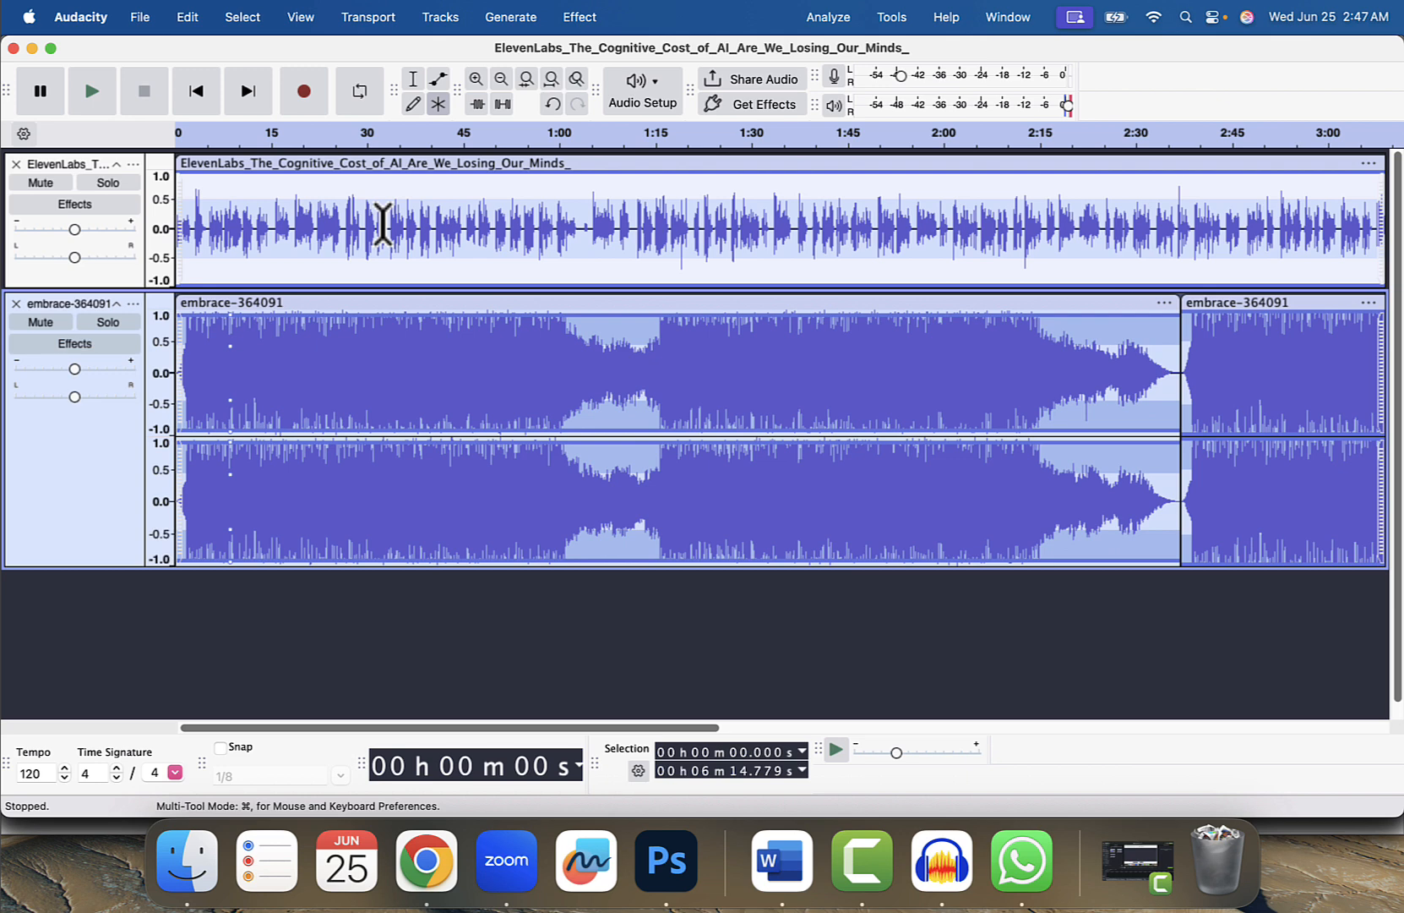
Lower the amplitude envelopes of the first and second music clips to about 0.7 with the Envelope tool
left_click(435, 82)
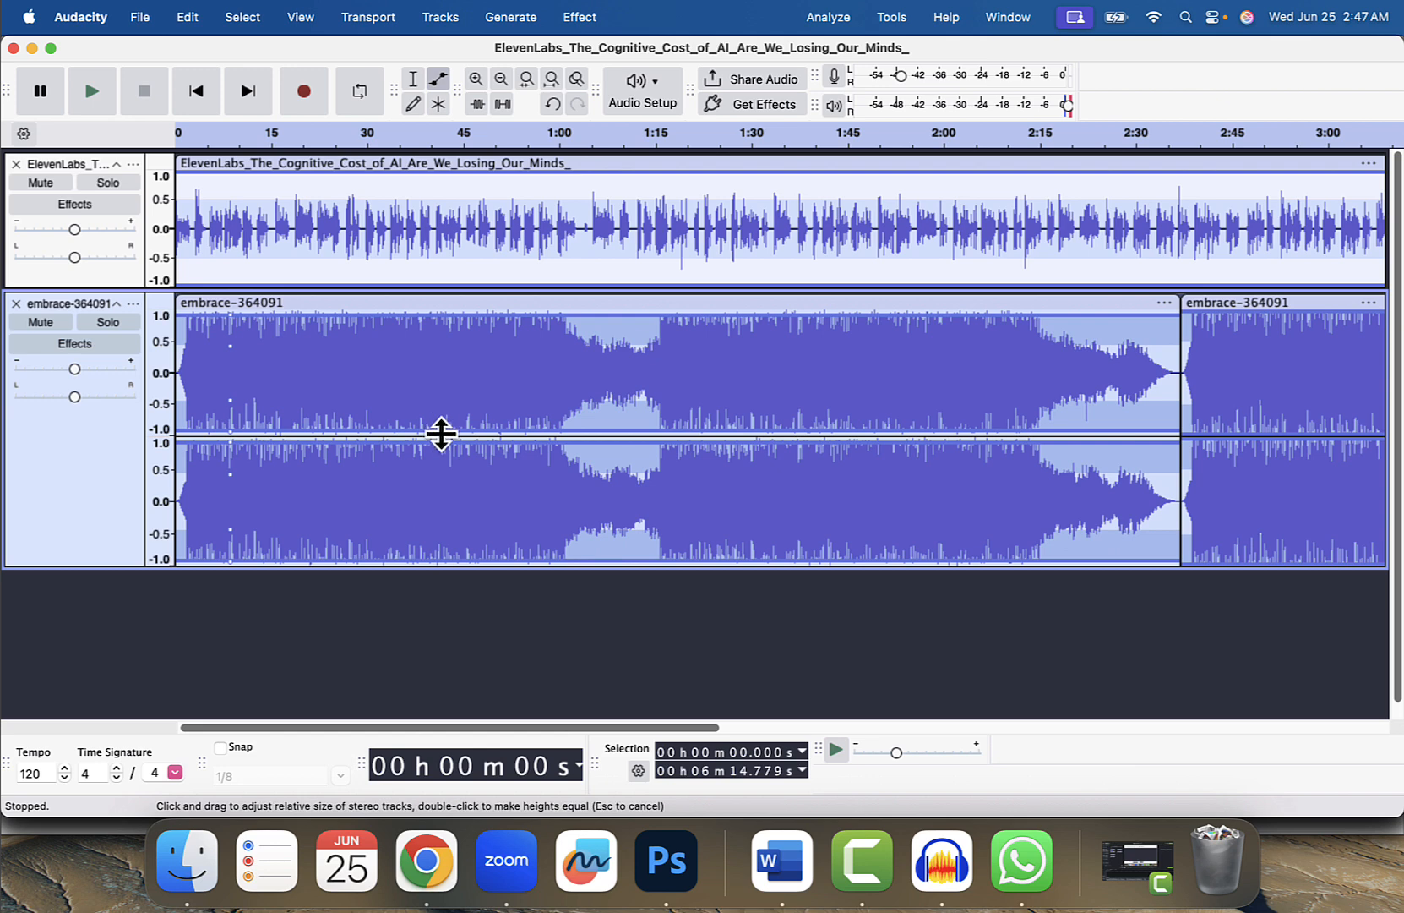
left_click_drag(442, 398, 470, 383)
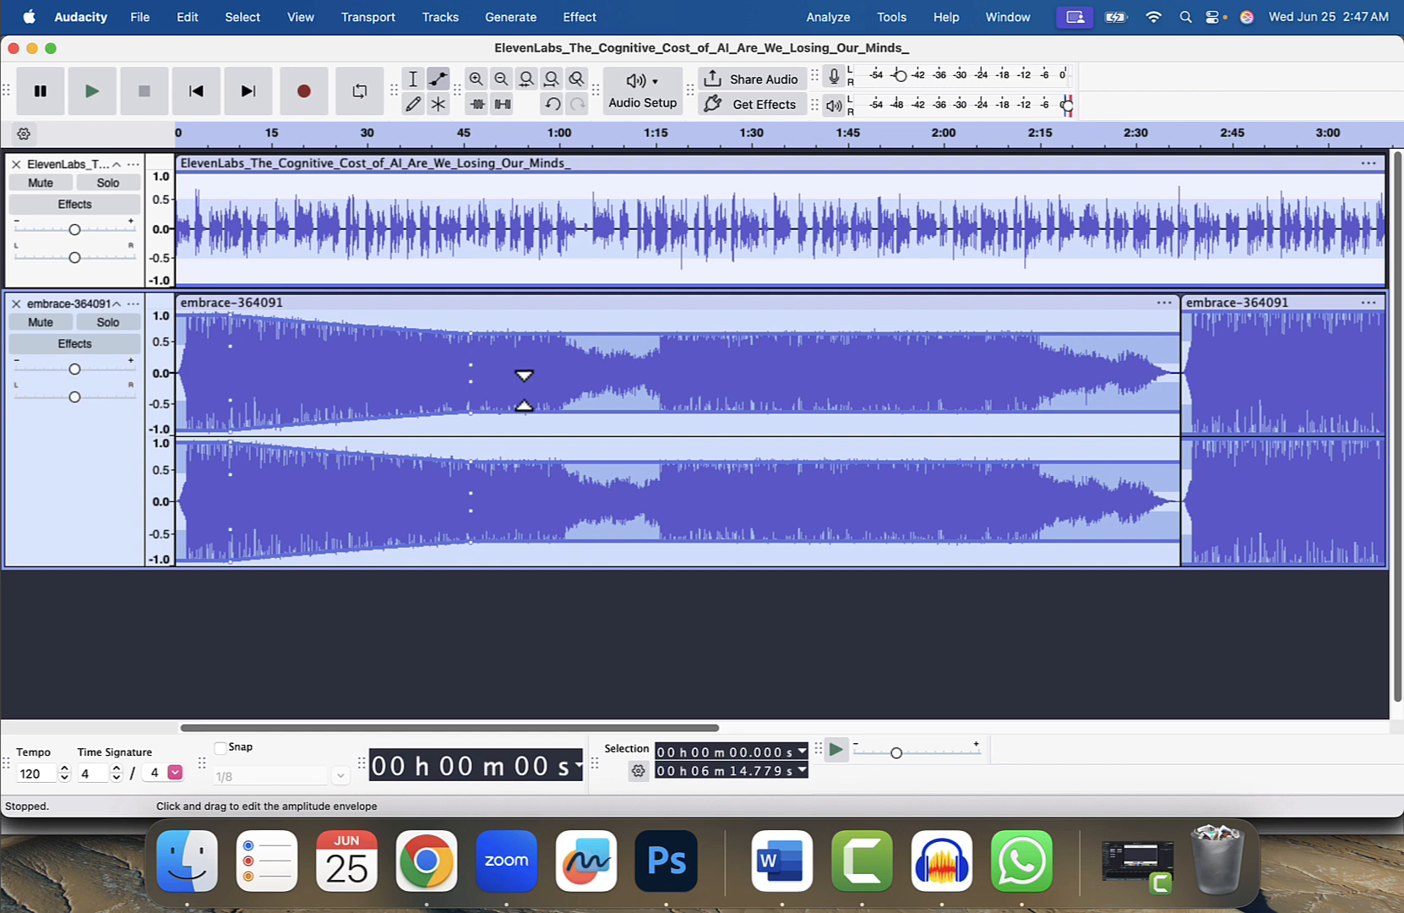
scroll(649, 392, "right", 10)
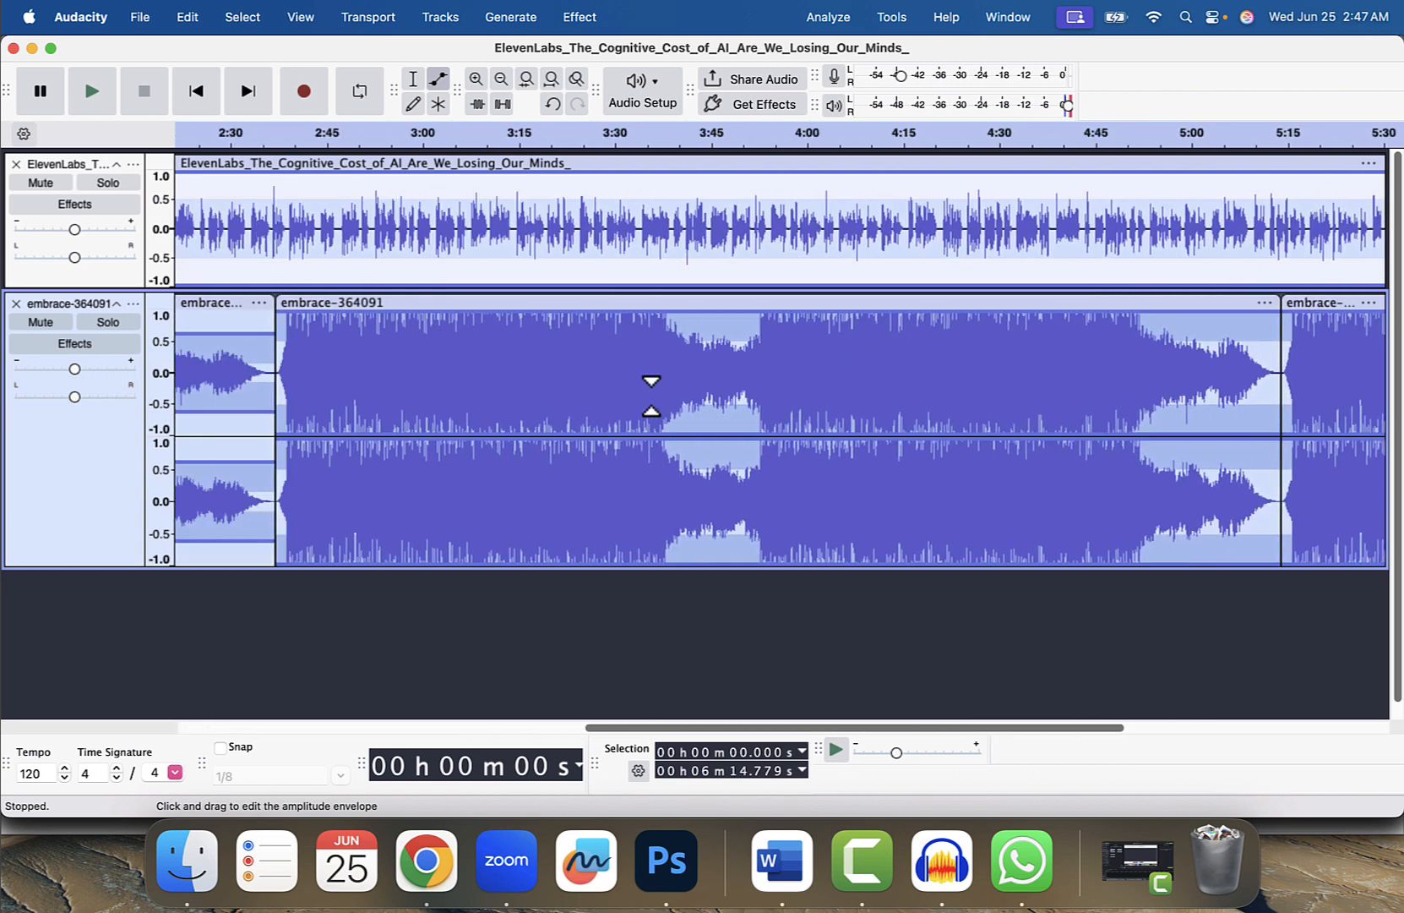
left_click_drag(592, 377, 590, 366)
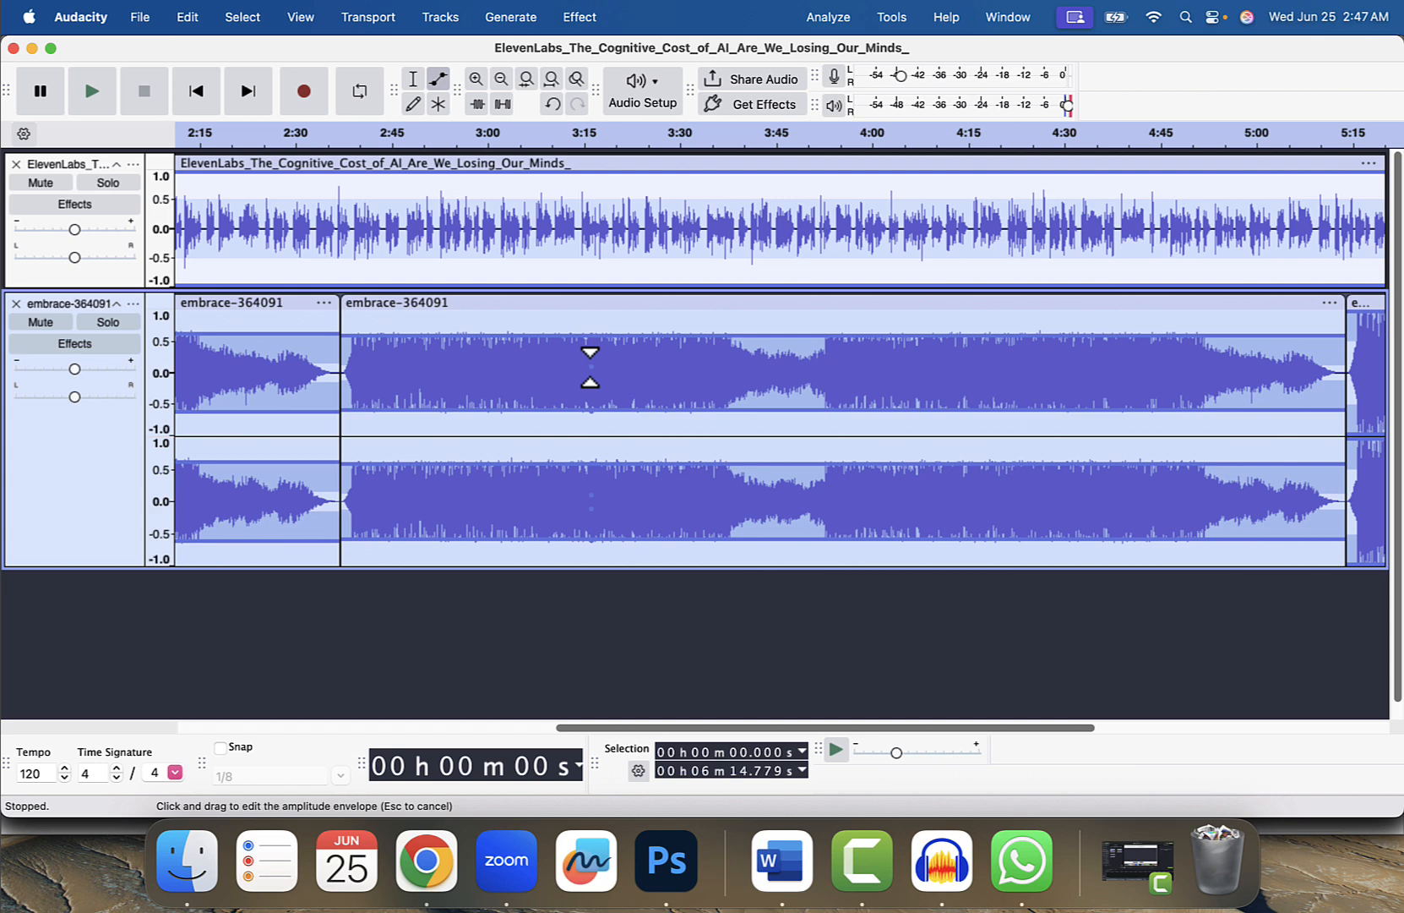
left_click_drag(589, 367, 590, 365)
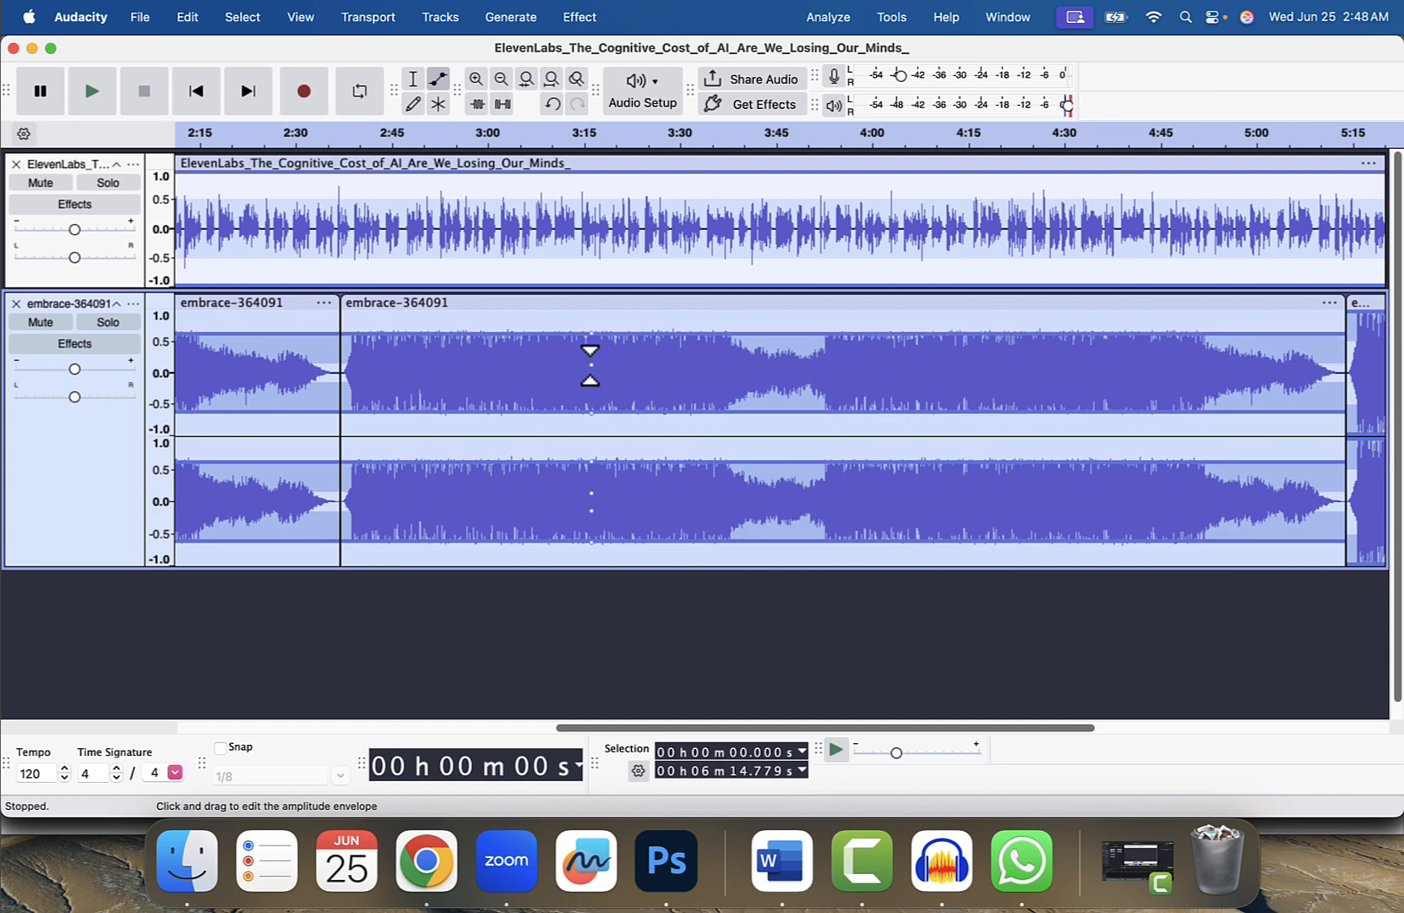
Lower the third music clip's amplitude envelope to about 0.7 so it matches the other two clips
scroll(521, 420, "right", 5)
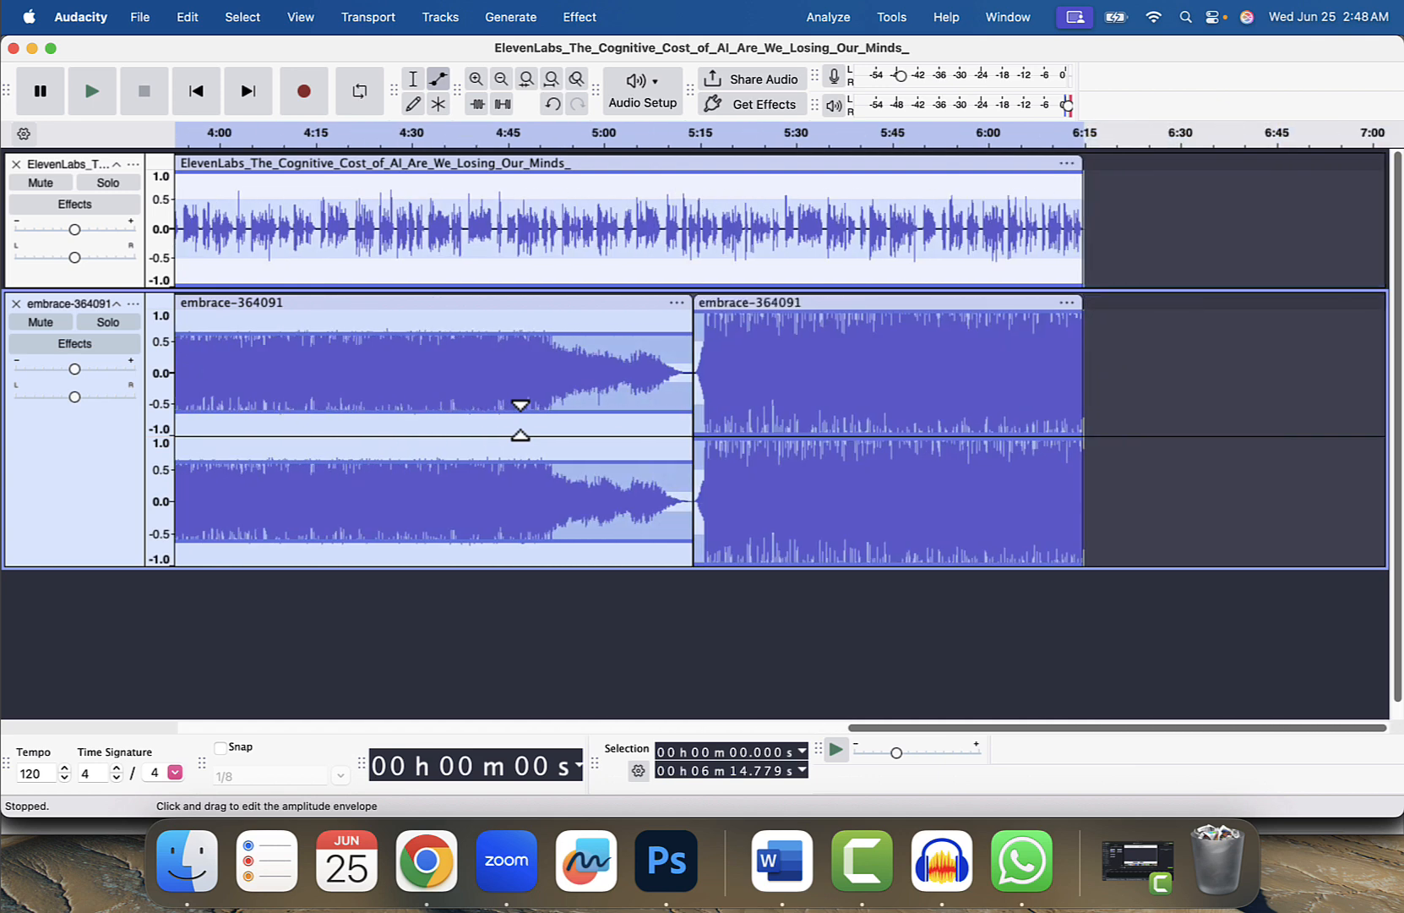
left_click(809, 382)
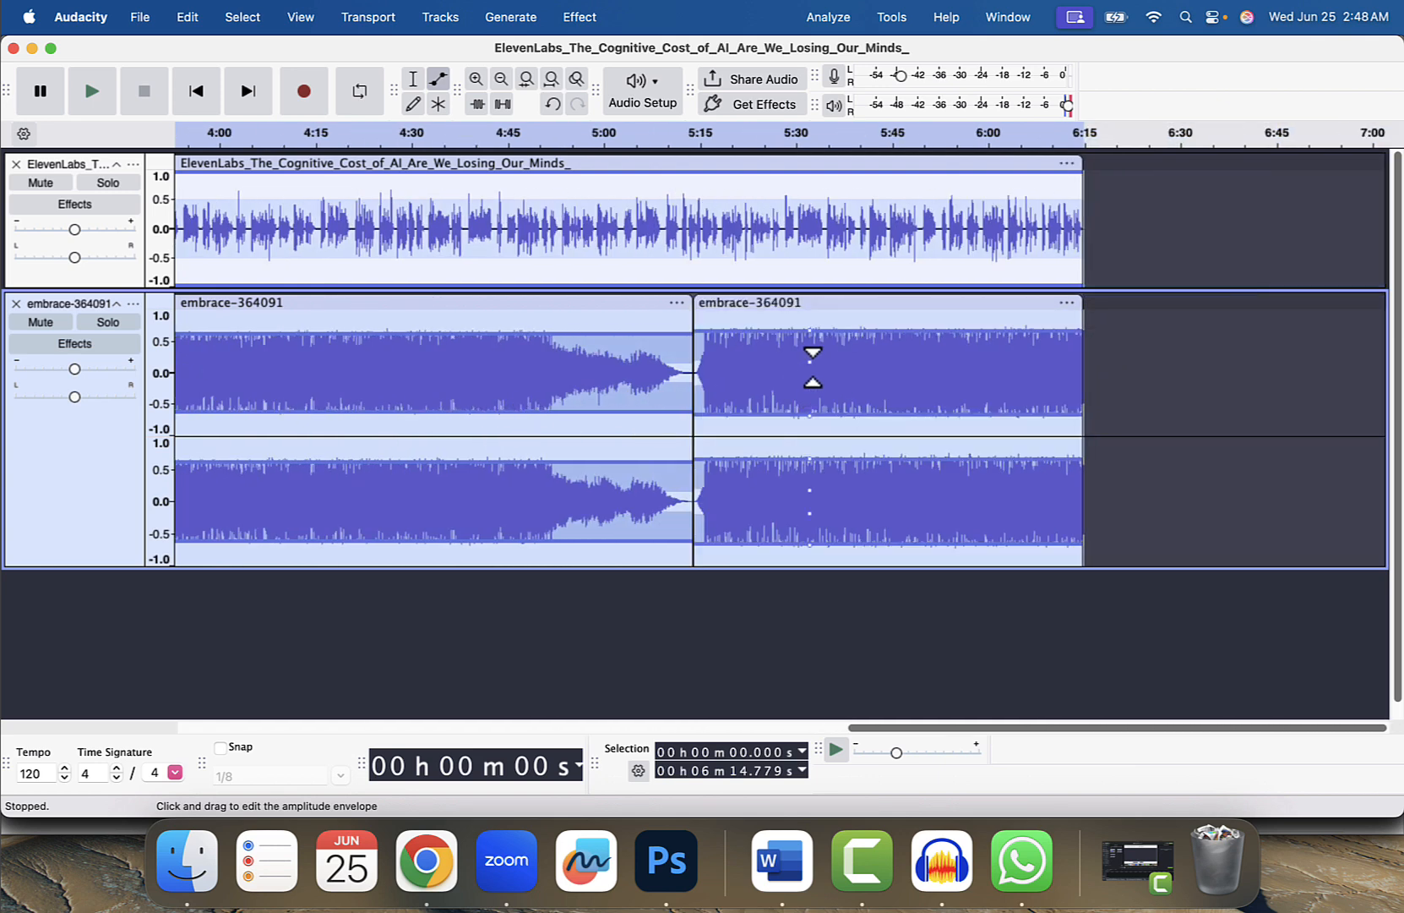
left_click_drag(812, 367, 813, 366)
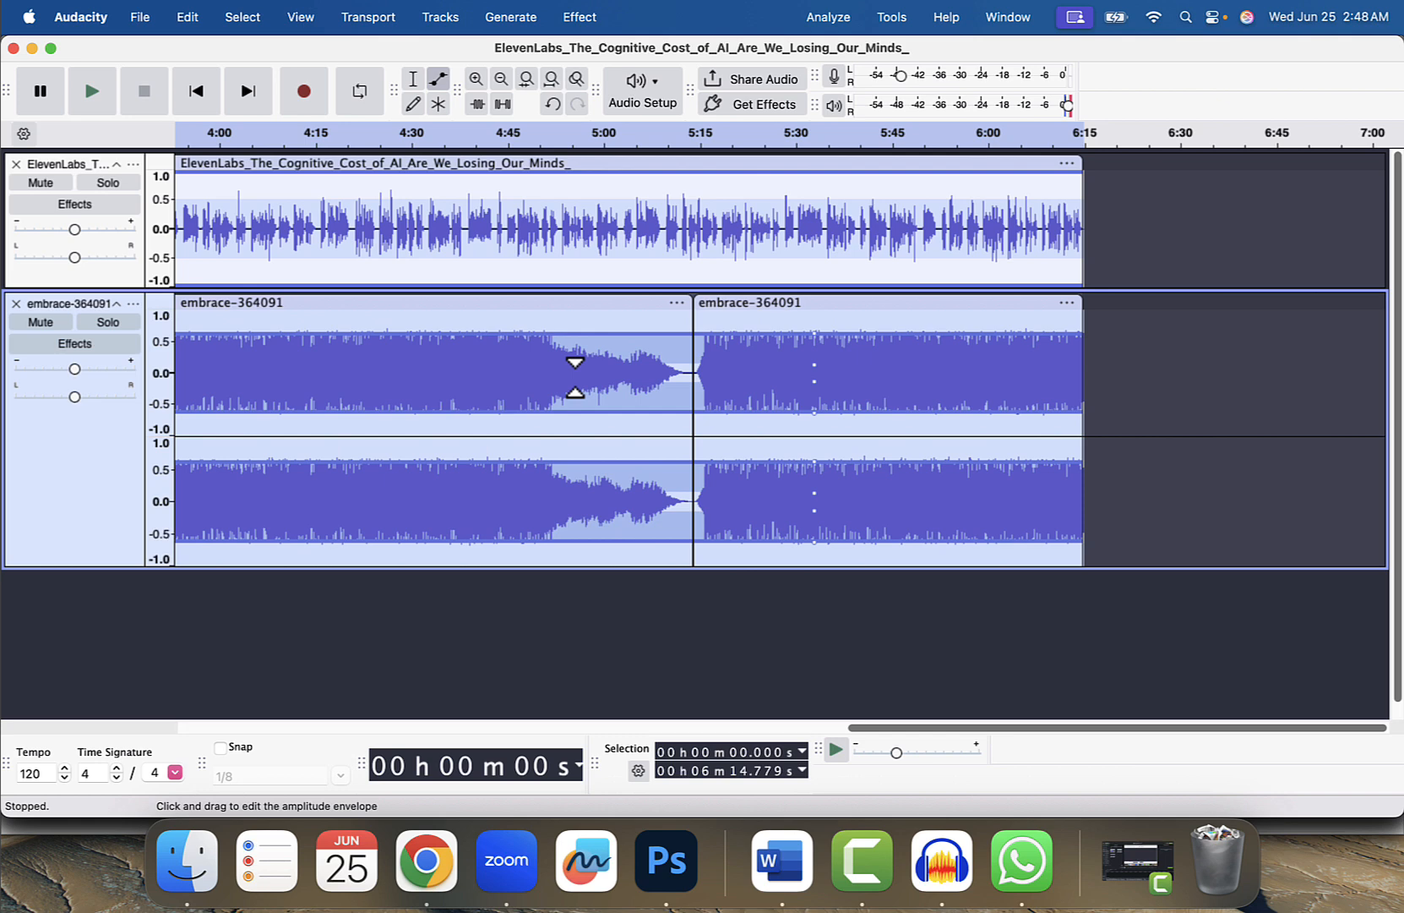
scroll(494, 355, "left", 10)
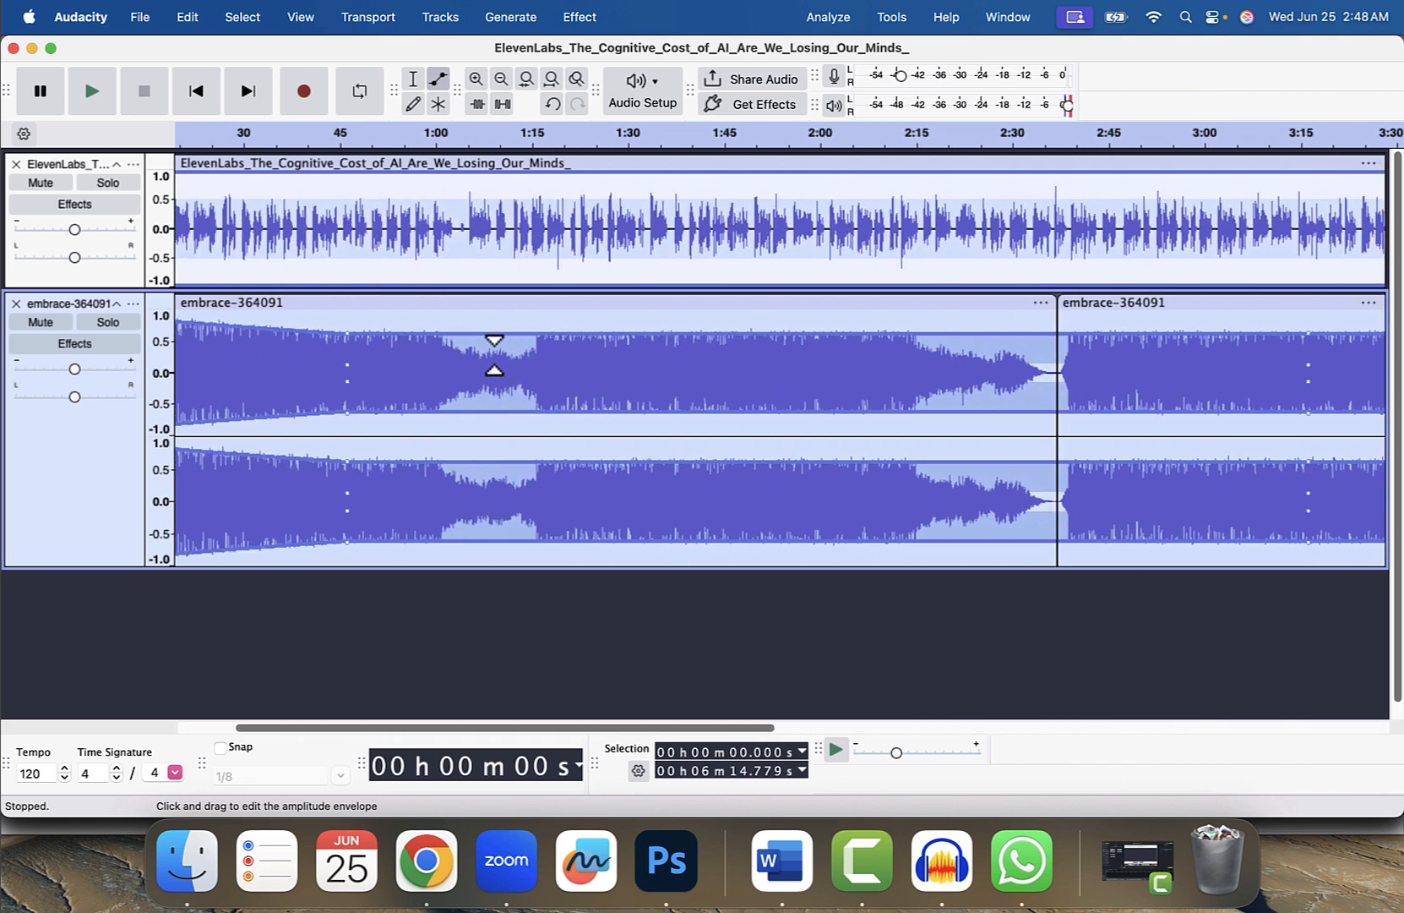
scroll(495, 355, "left", 3)
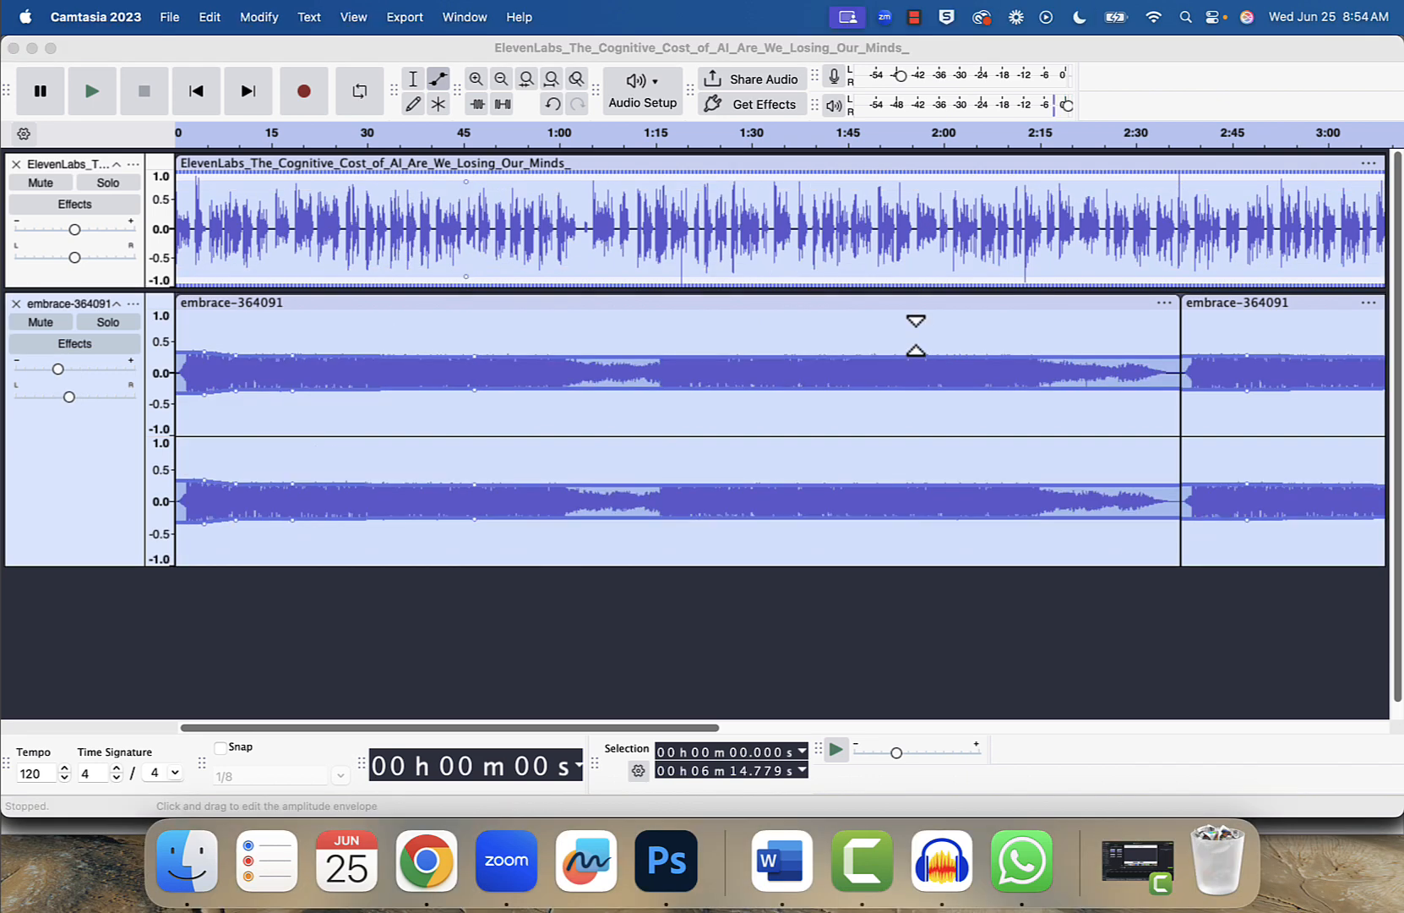
Cut the quiet passage around the join of the first and second music clips, from about 2:32.3 to 2:38.8
left_click(916, 335)
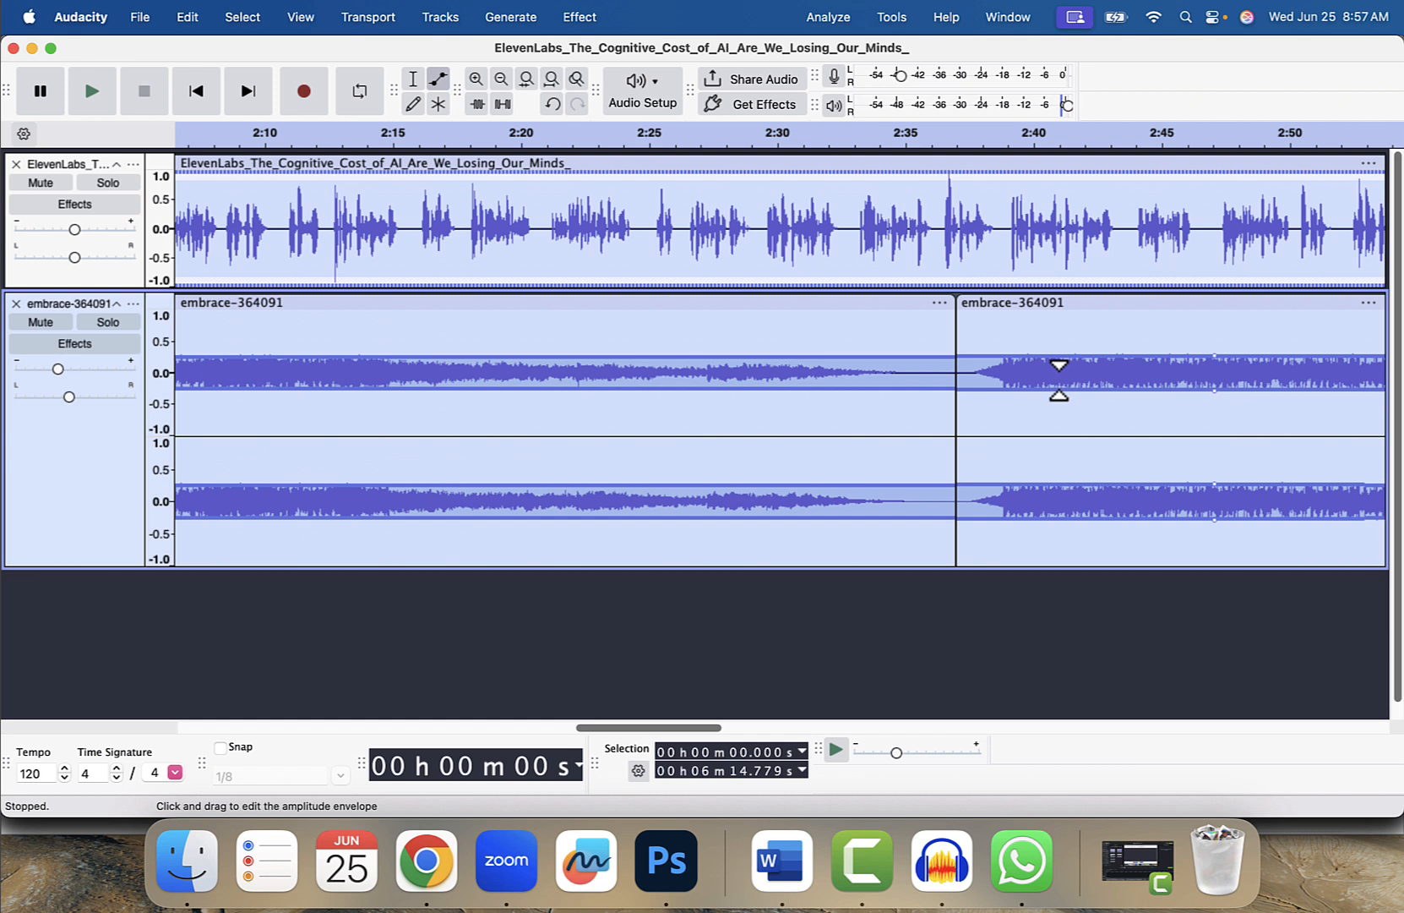
key("F1")
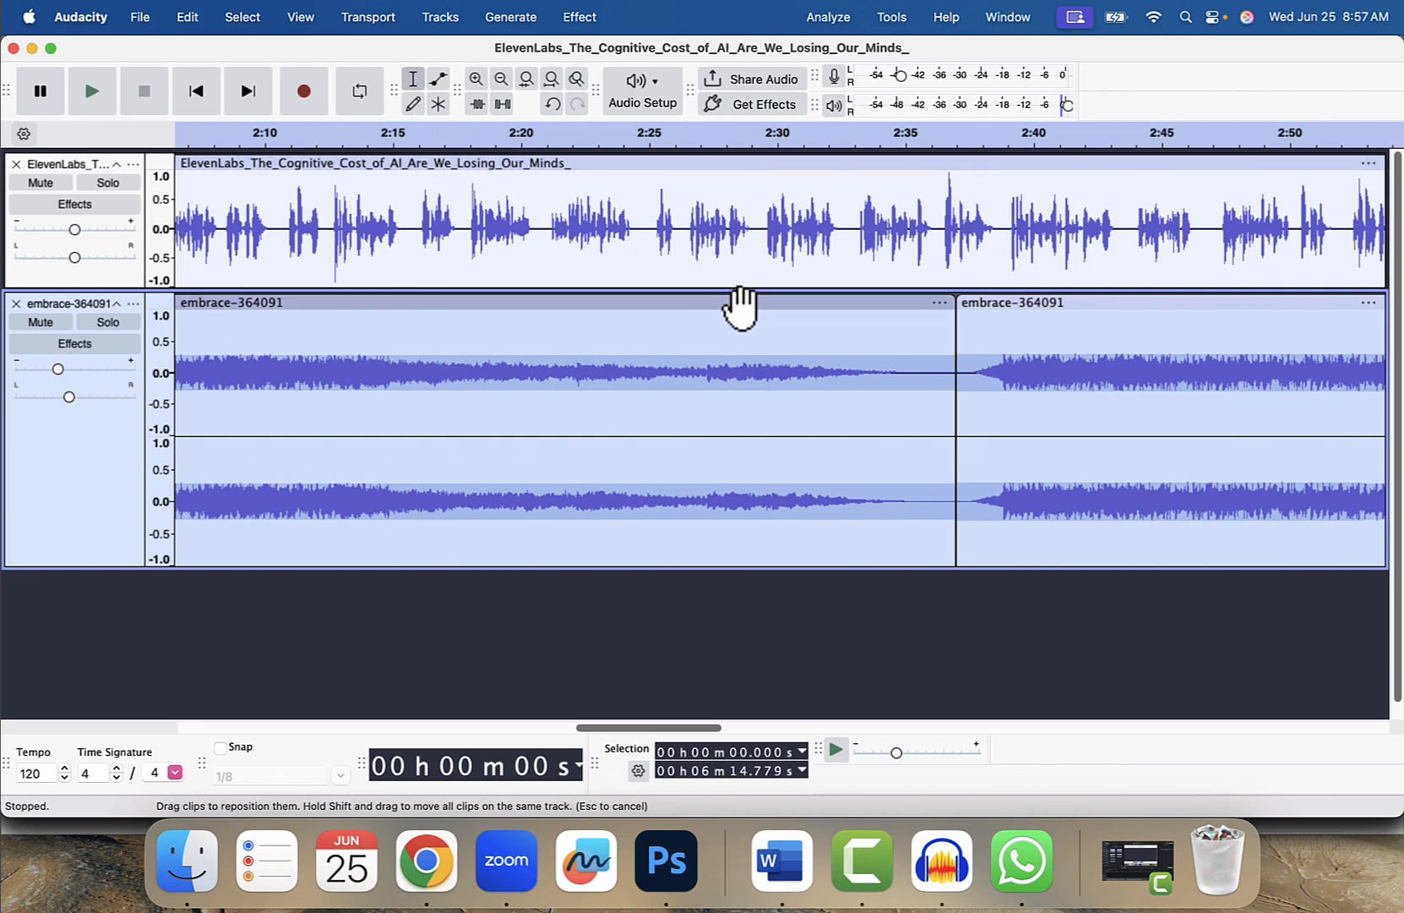
left_click(836, 312)
left_click_drag(836, 313, 1002, 319)
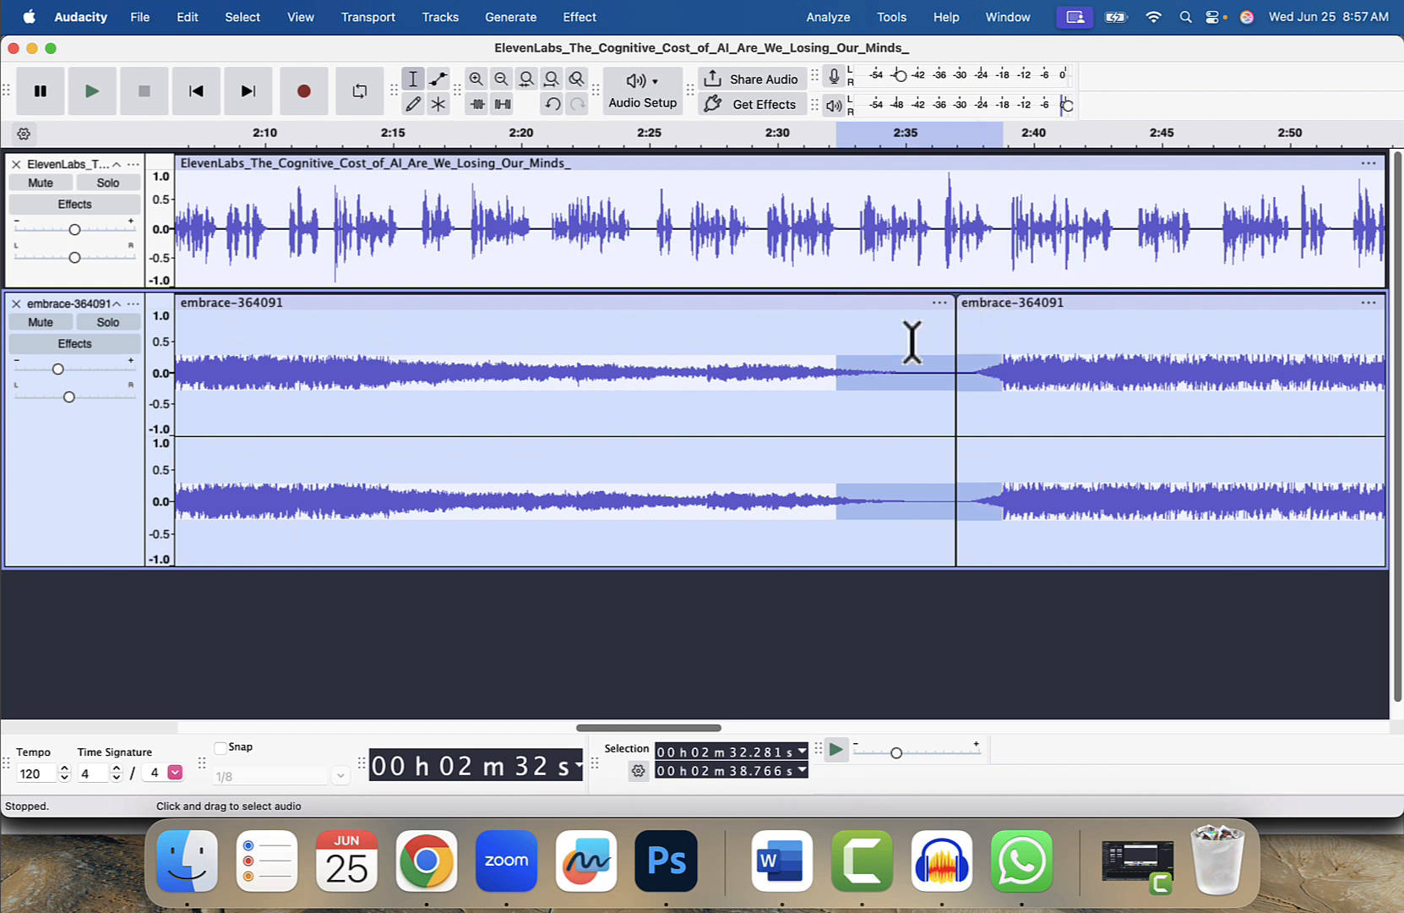
right_click(891, 374)
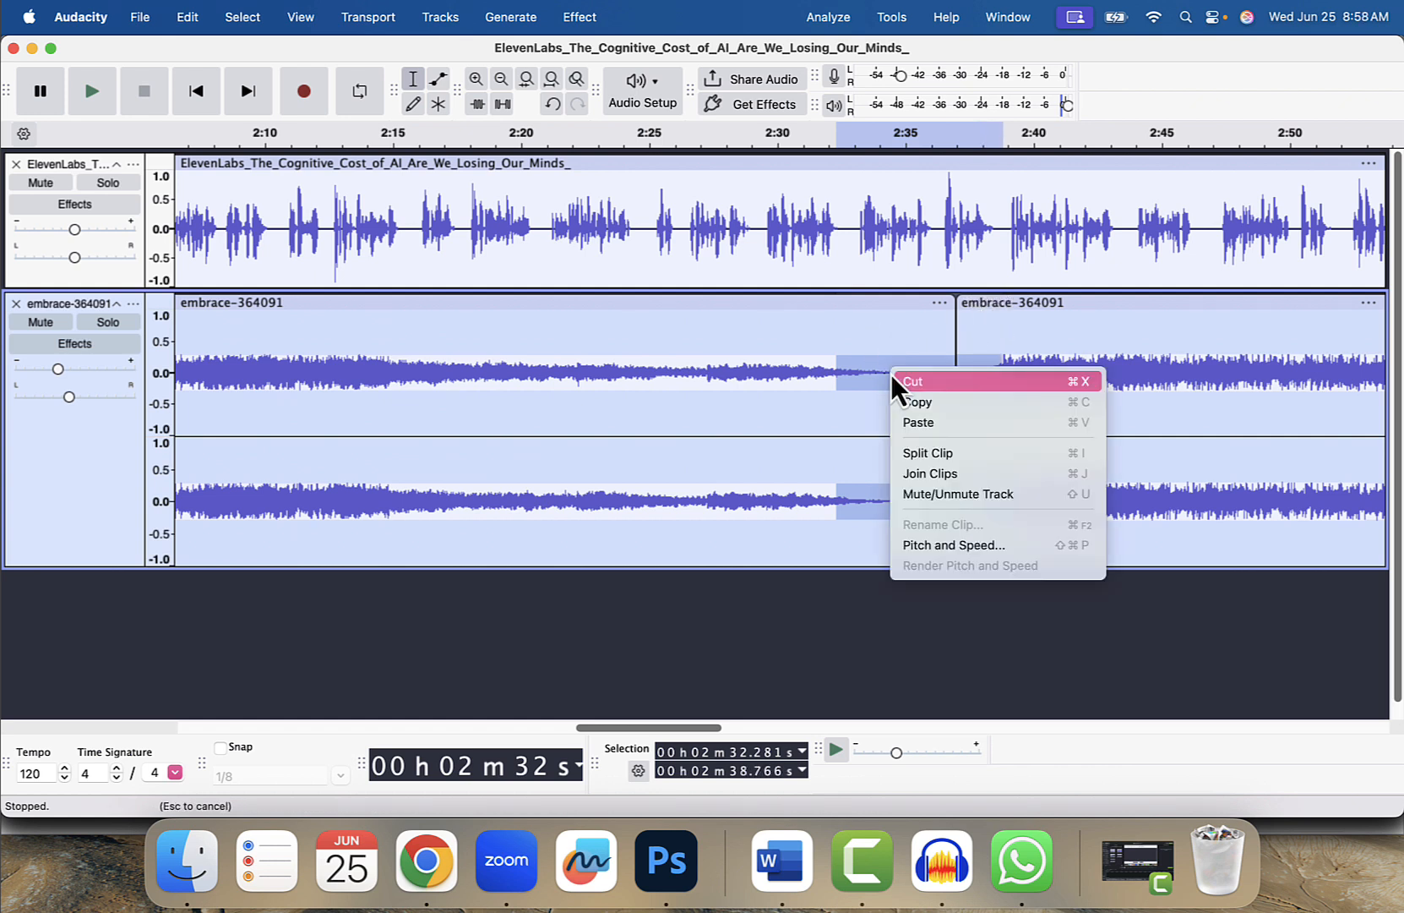
left_click(912, 382)
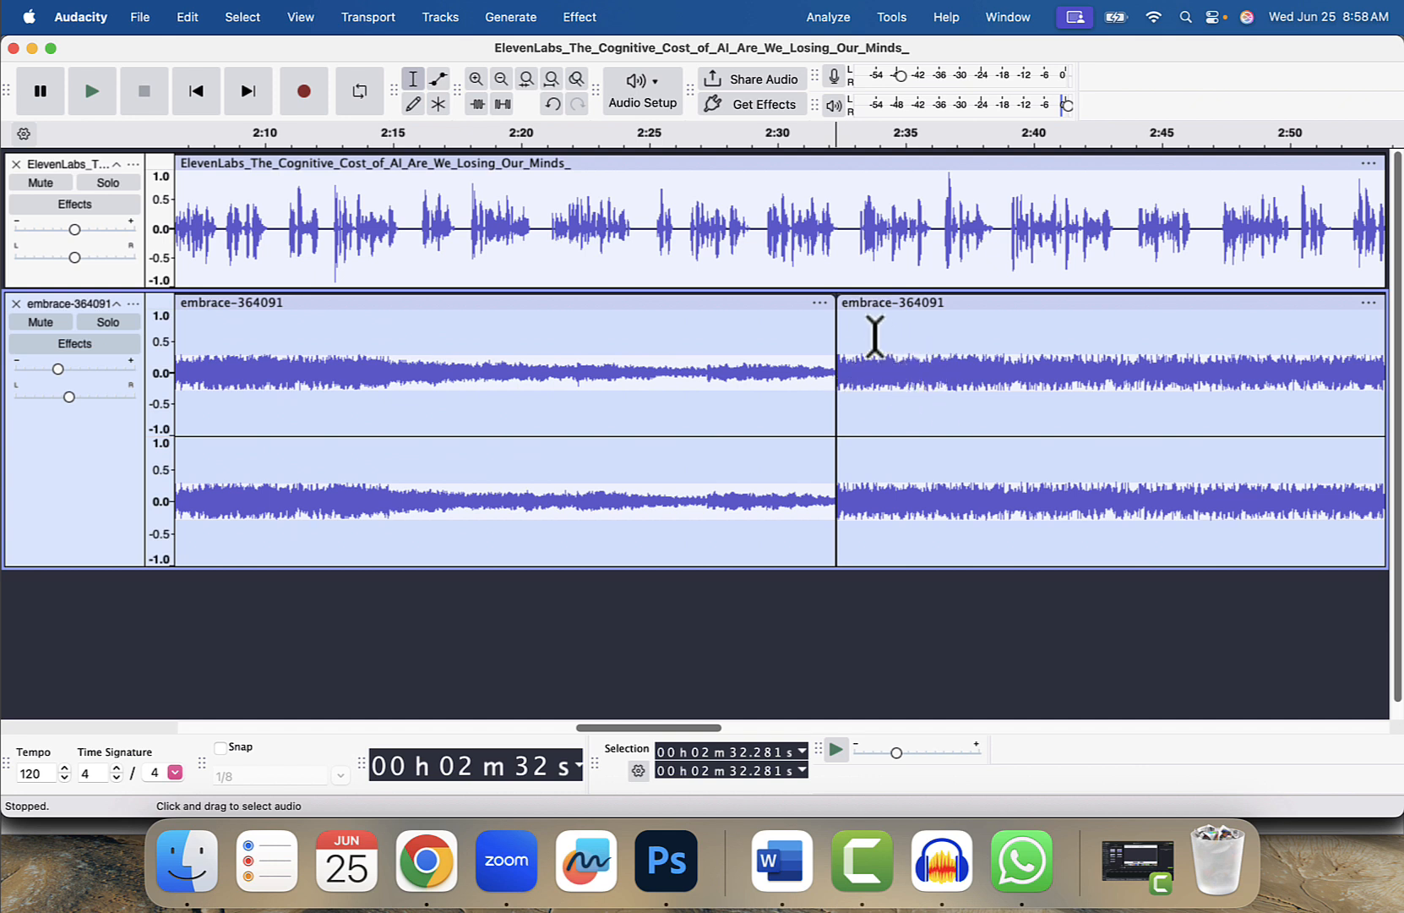
Cut the second music clip's fading end from about 5:02.1 to 5:07.4 and move the third clip directly against it
scroll(944, 412, "right", 10)
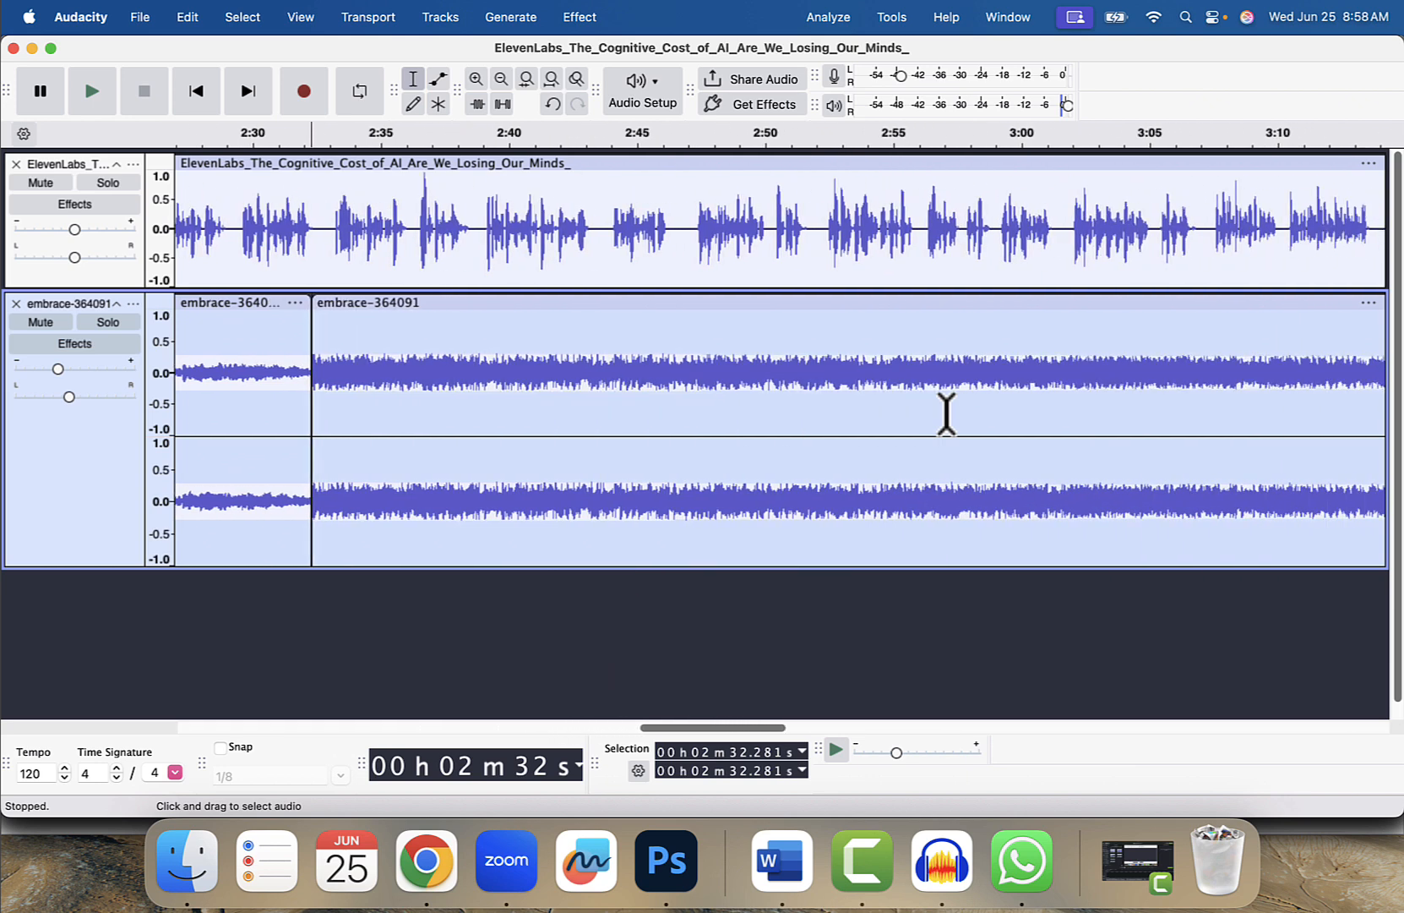
scroll(947, 412, "right", 15)
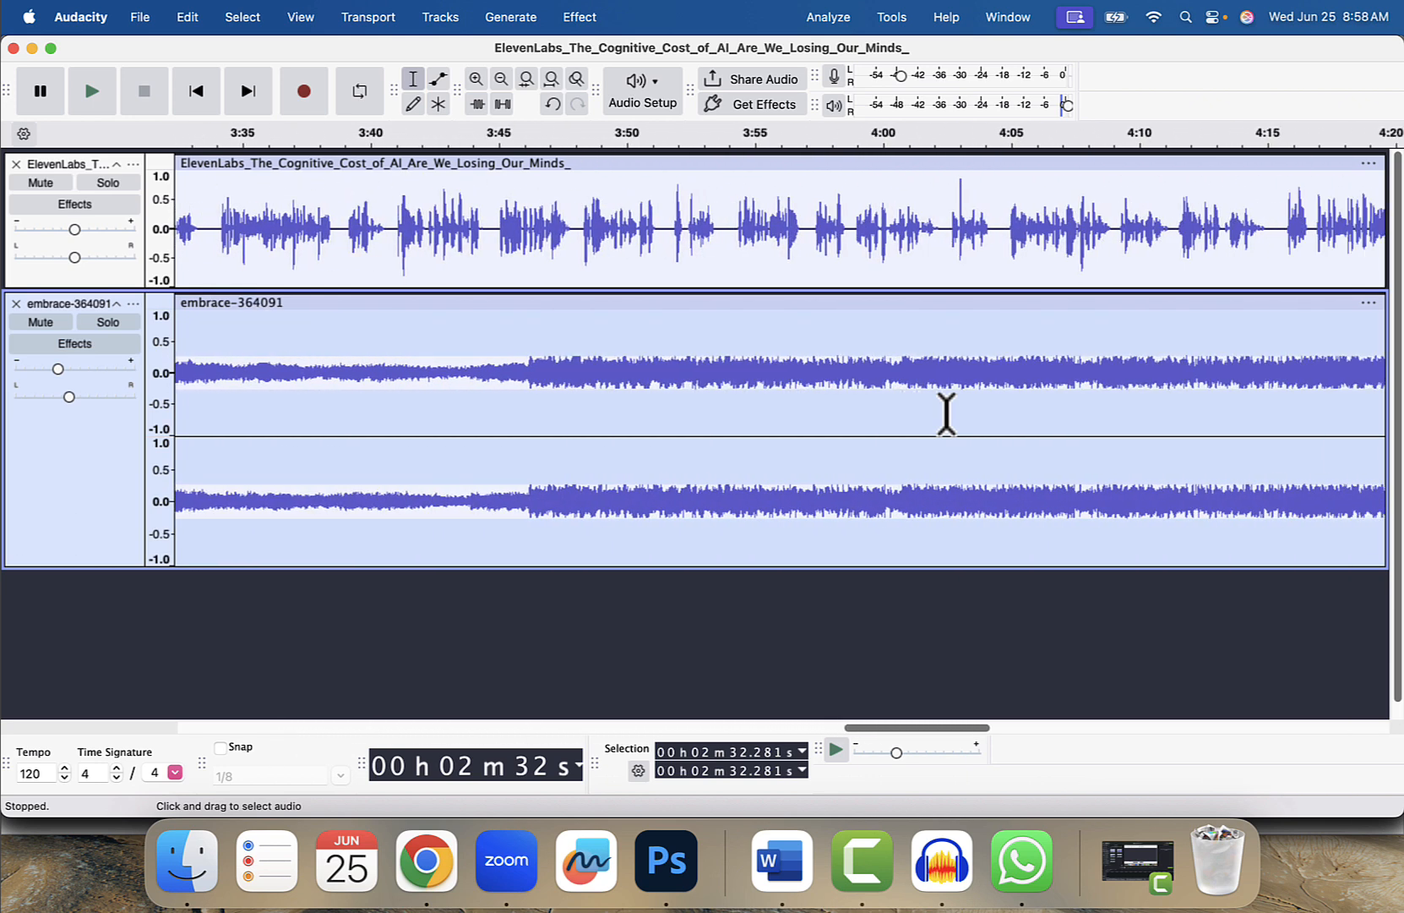
scroll(946, 413, "right", 10)
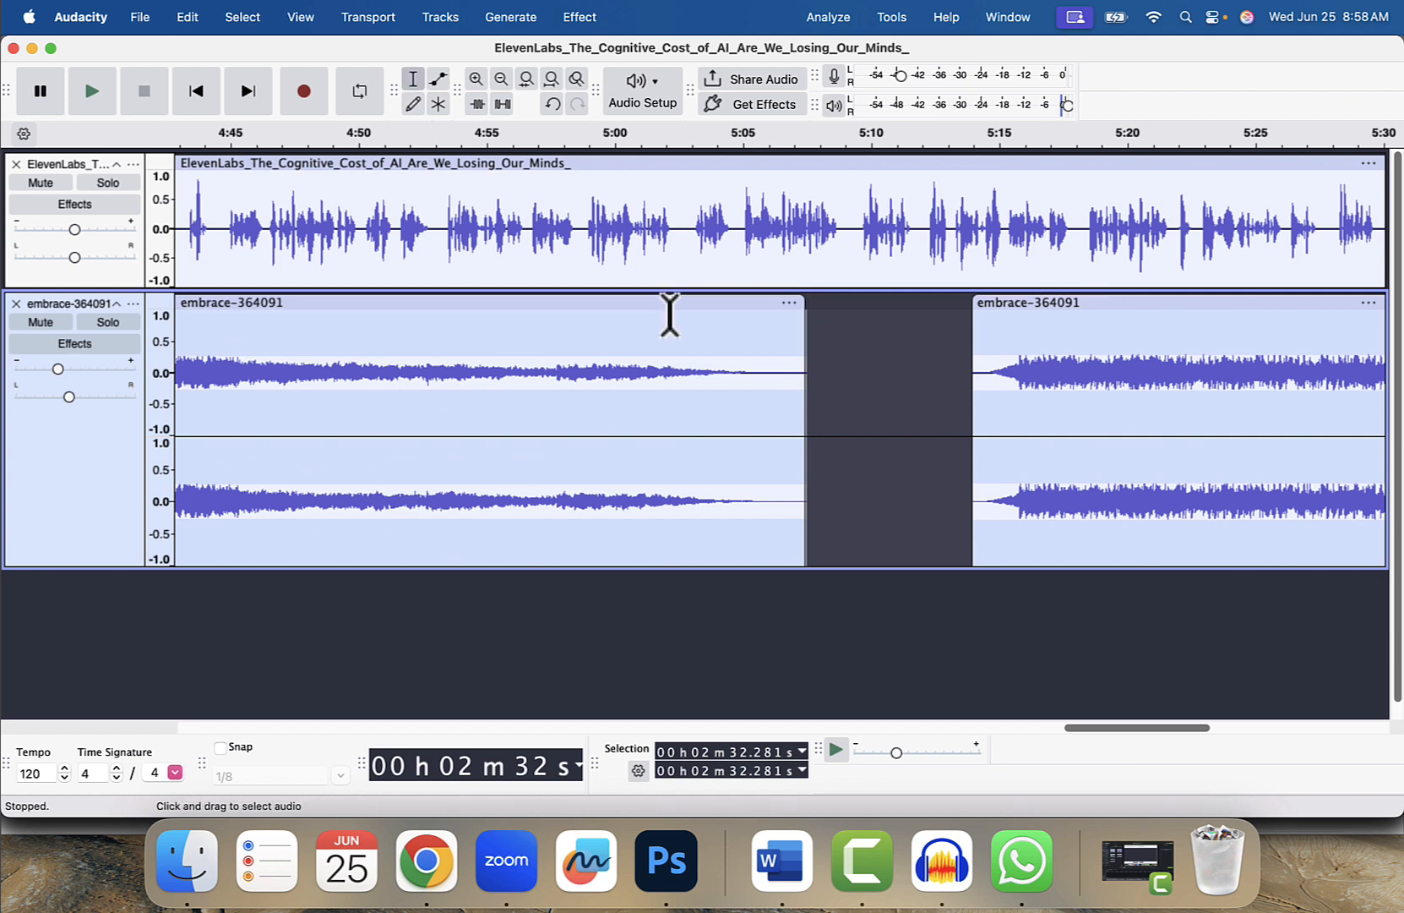
left_click_drag(670, 315, 806, 318)
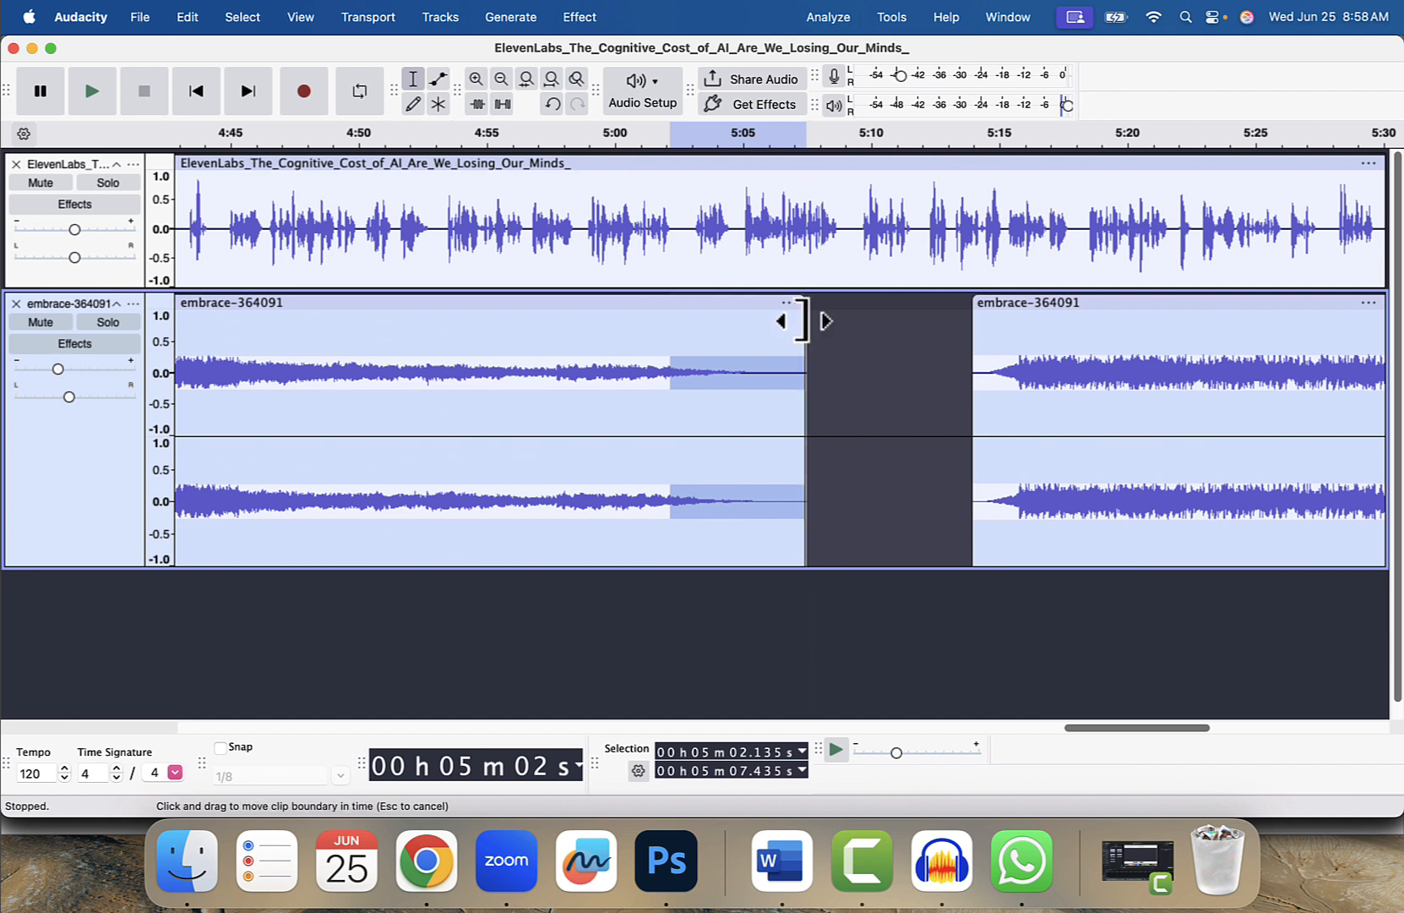
right_click(736, 372)
left_click(758, 378)
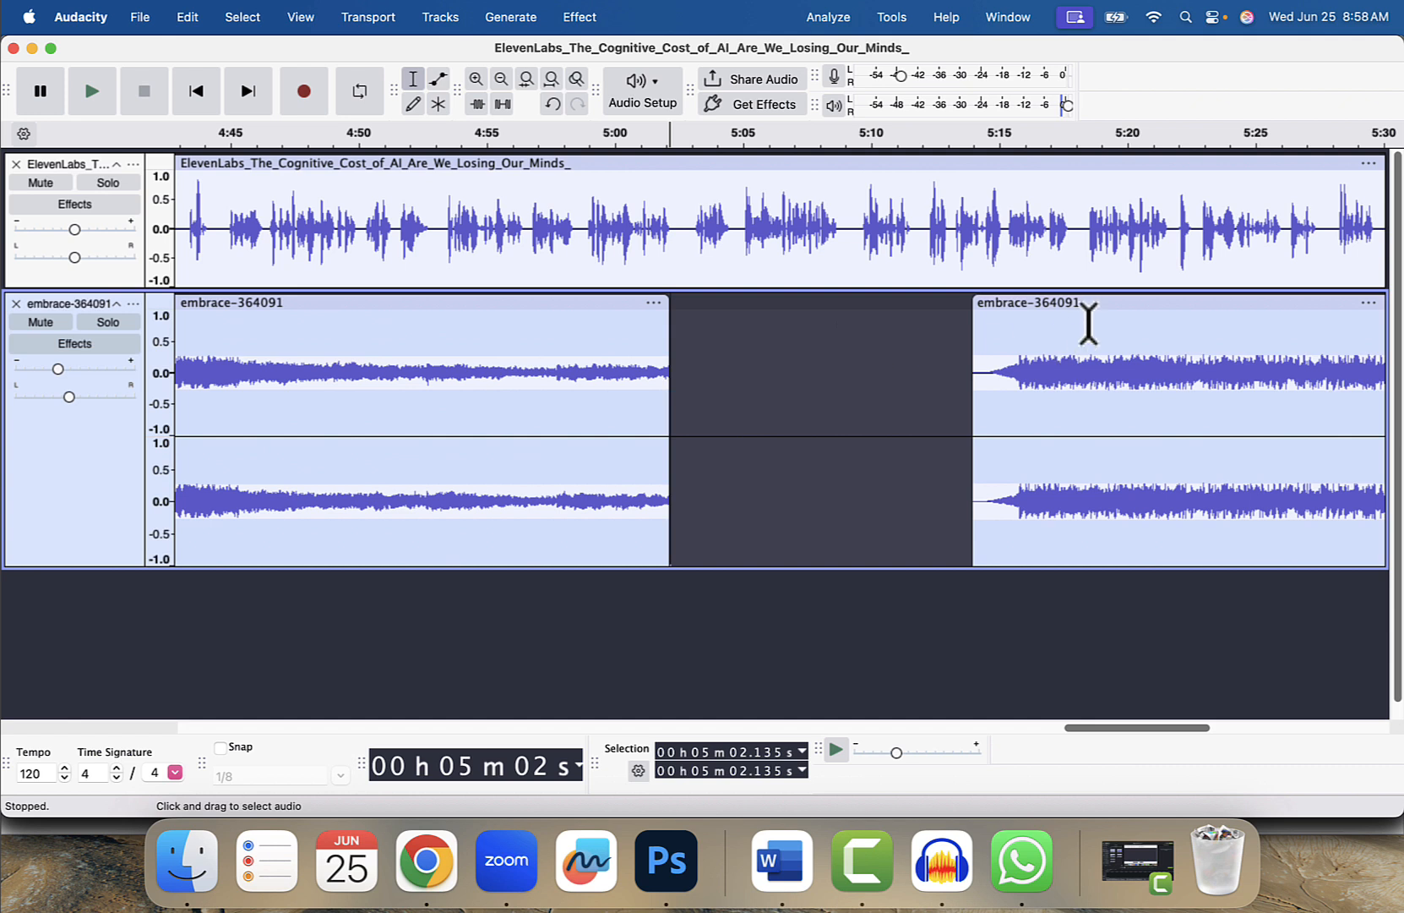
left_click_drag(1107, 301, 806, 338)
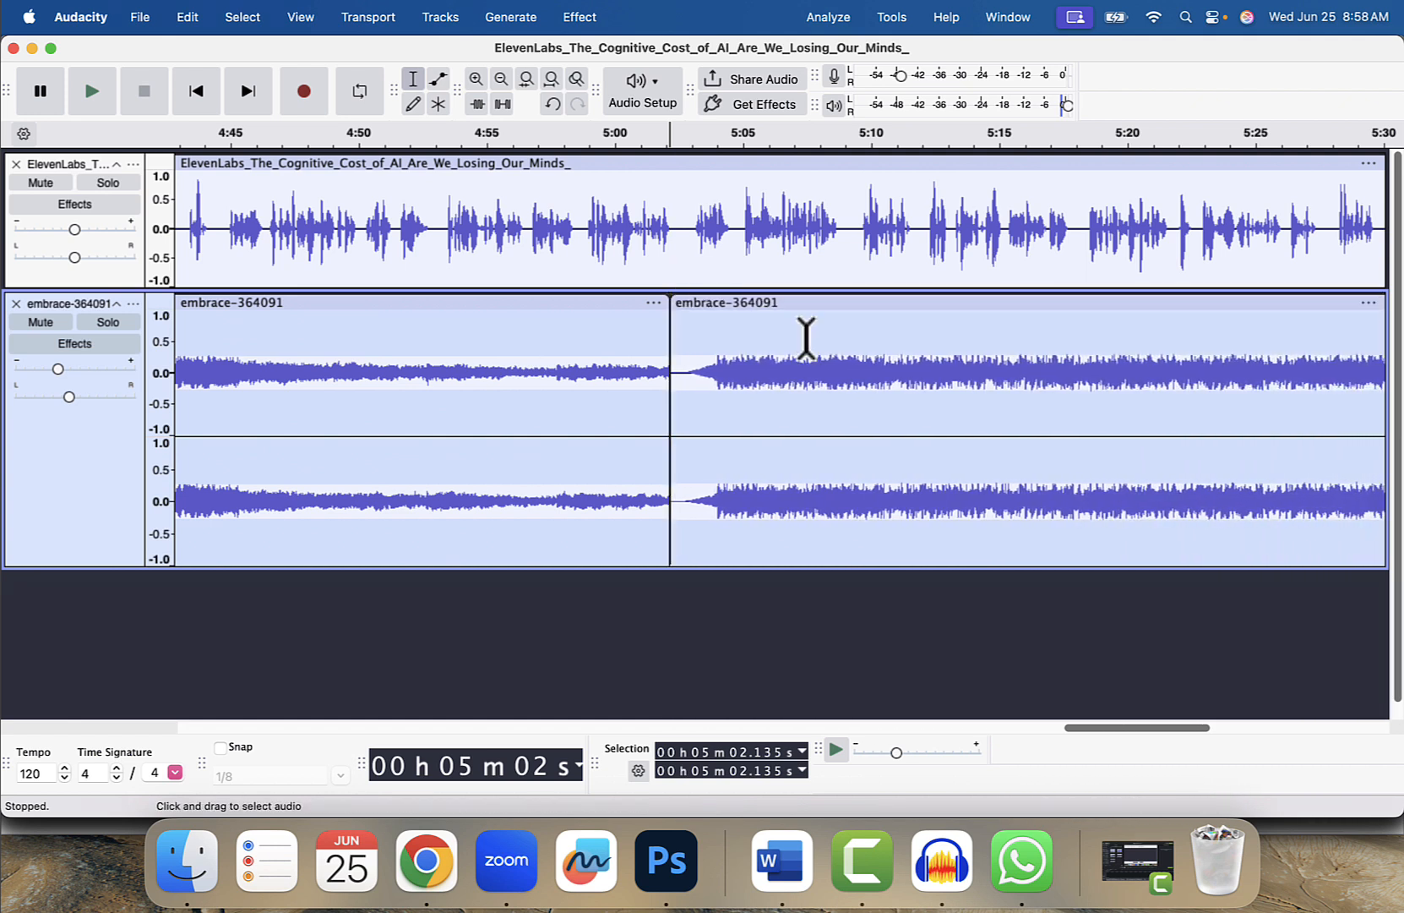
Cut the quiet passage around the join of the second and third music clips, from about 4:59.7 to 5:03.9
left_click(476, 80)
left_click(475, 79)
scroll(624, 382, "left", 5)
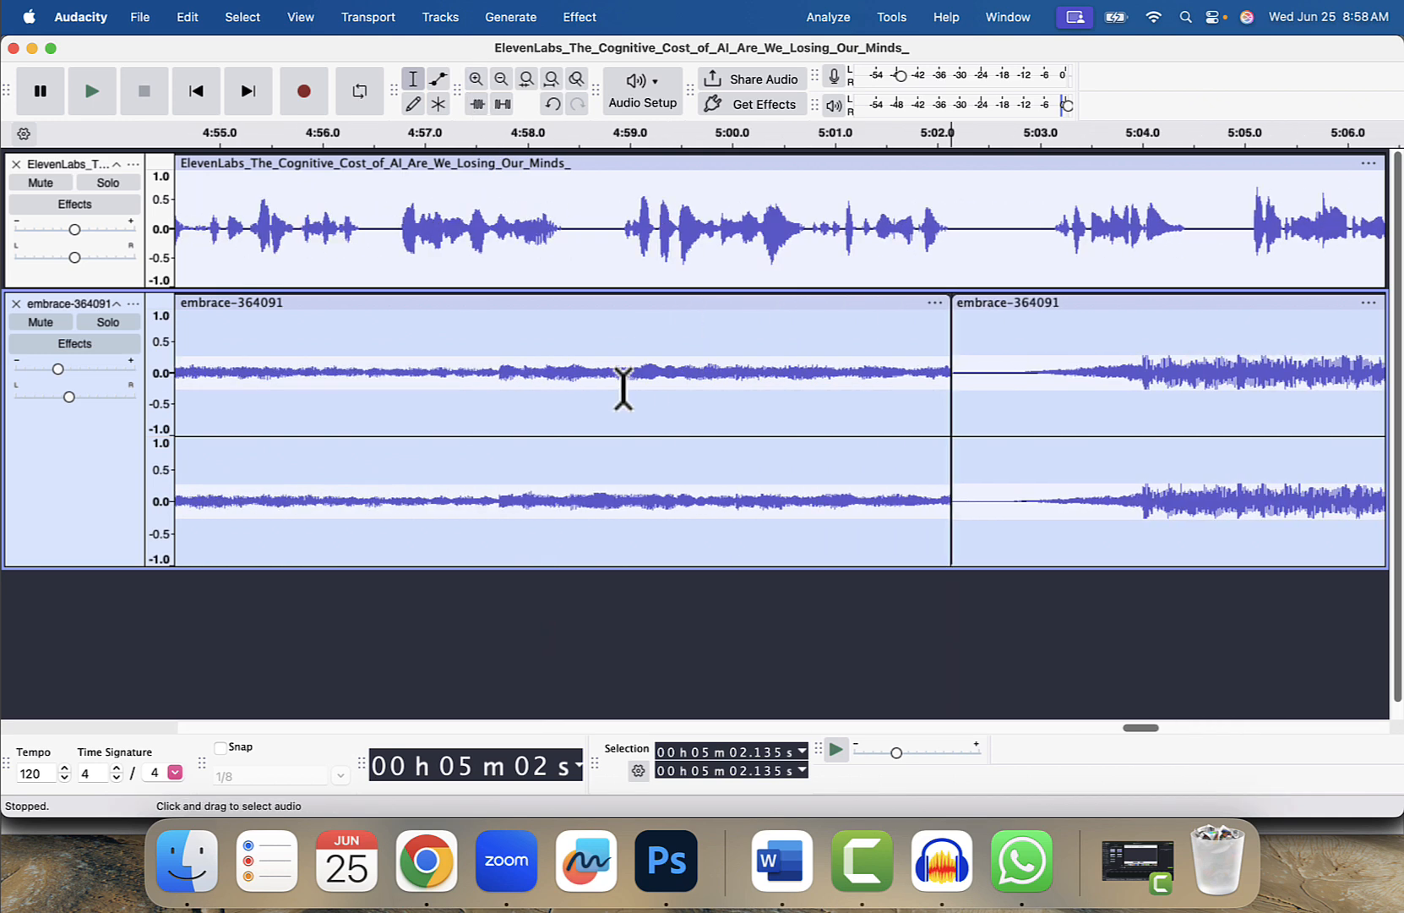
scroll(624, 389, "right", 4)
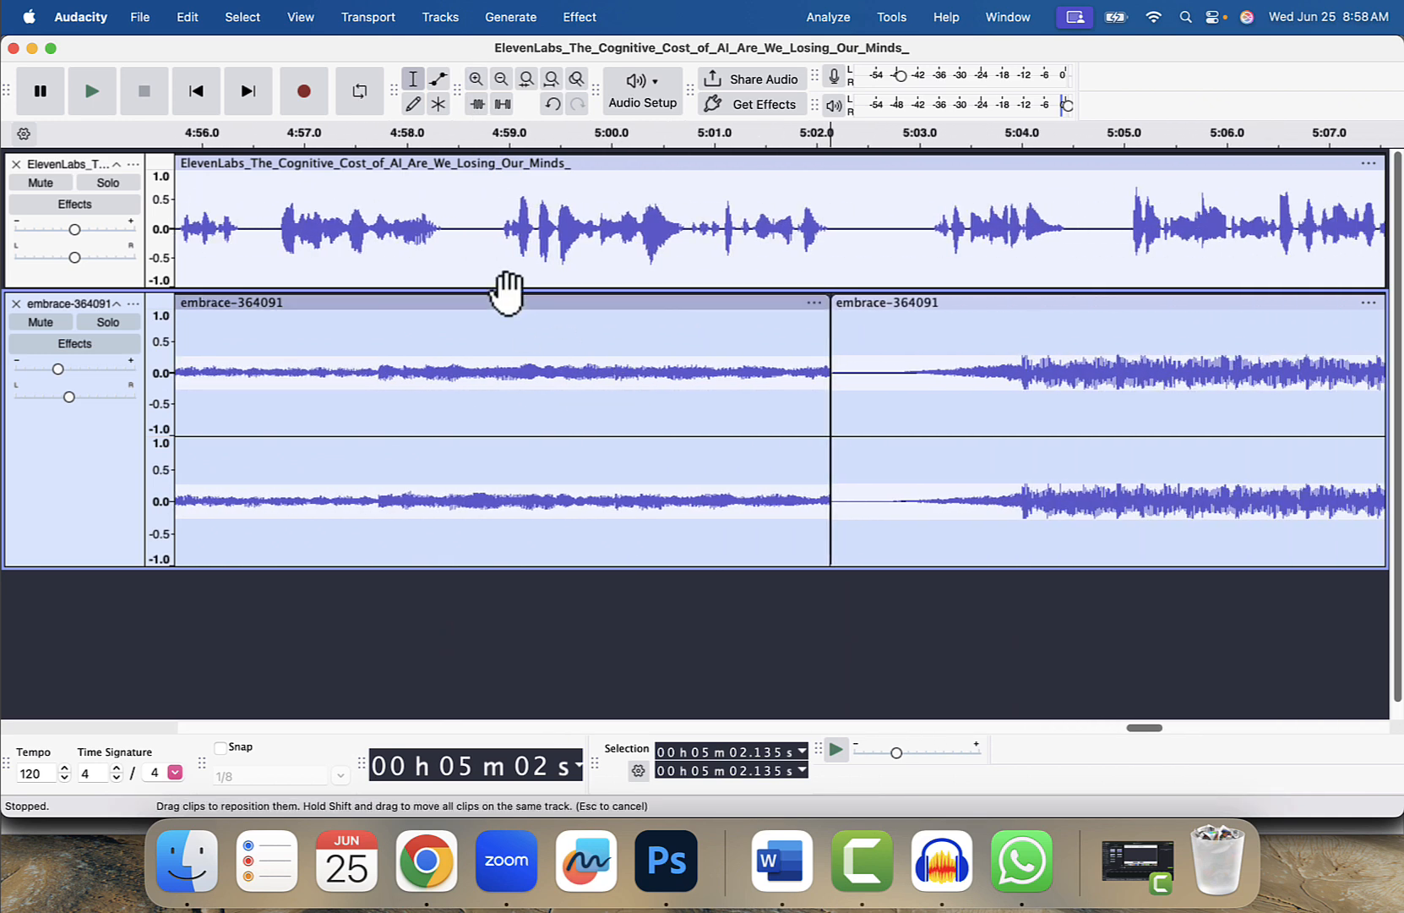
left_click(412, 80)
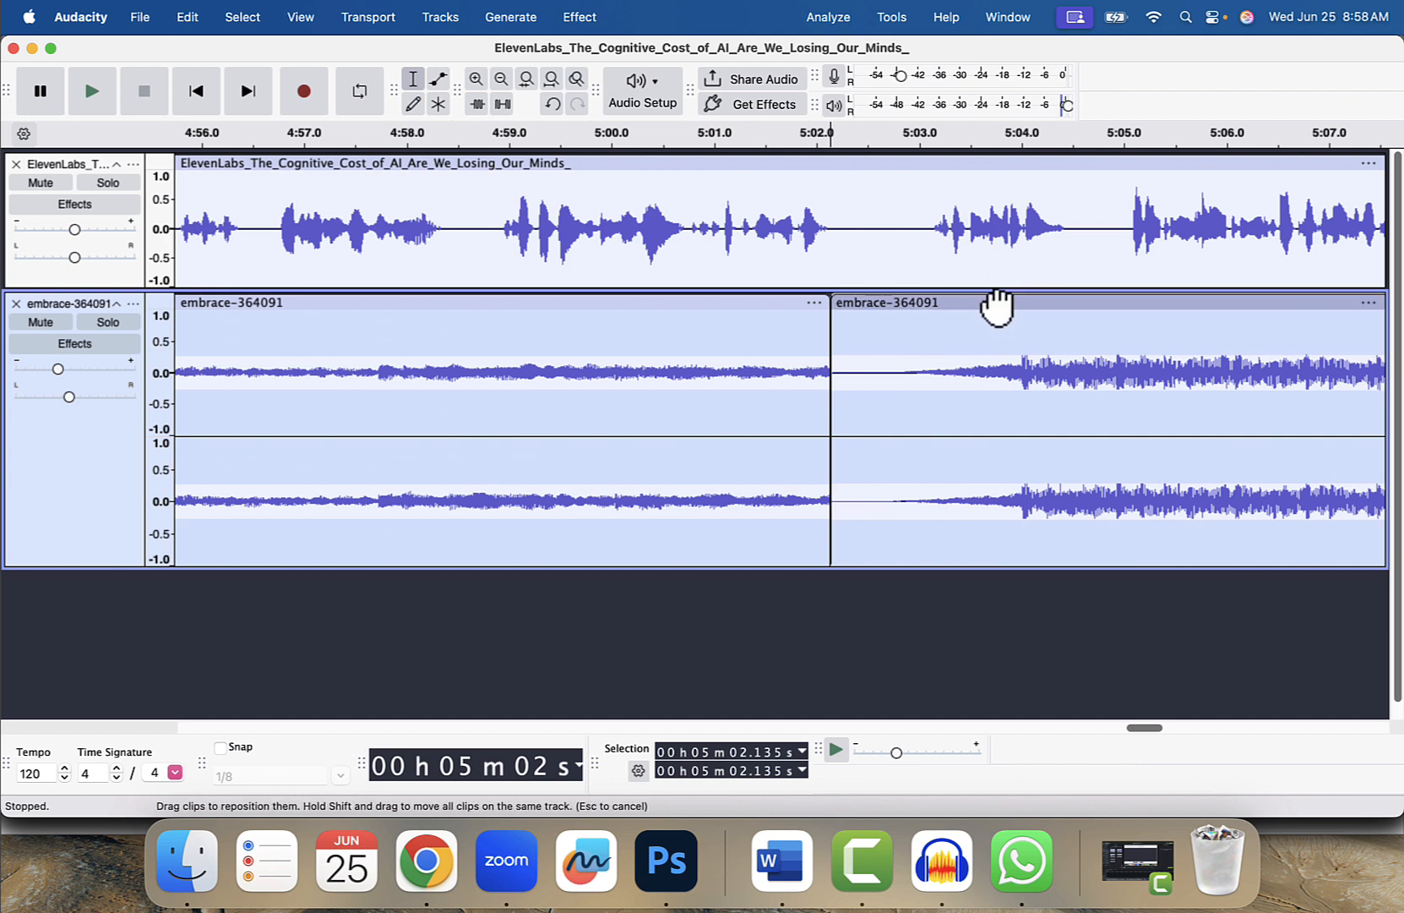
left_click_drag(1012, 308, 578, 334)
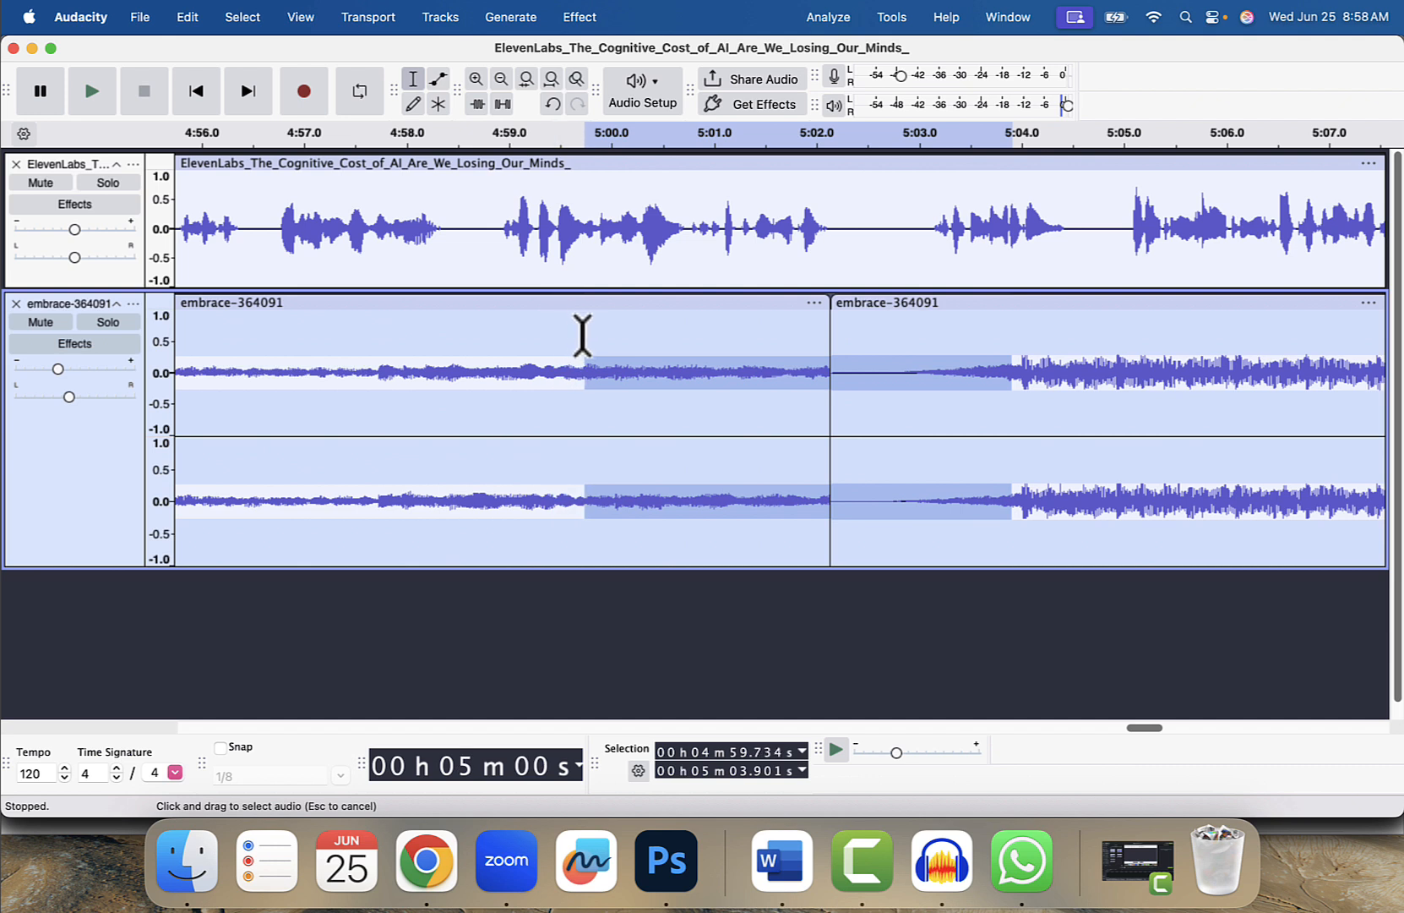
right_click(648, 333)
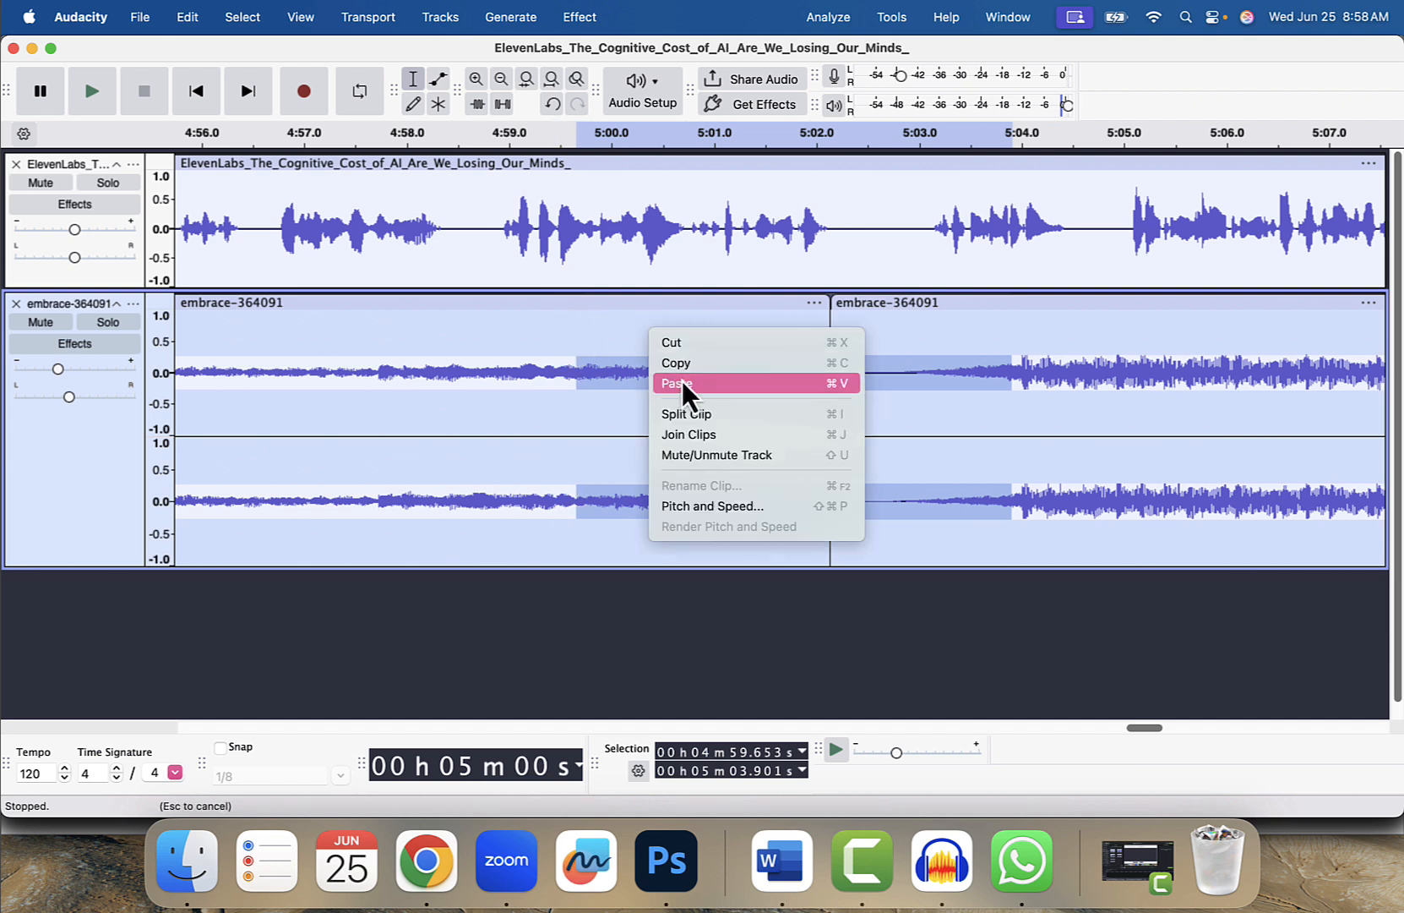
left_click(687, 347)
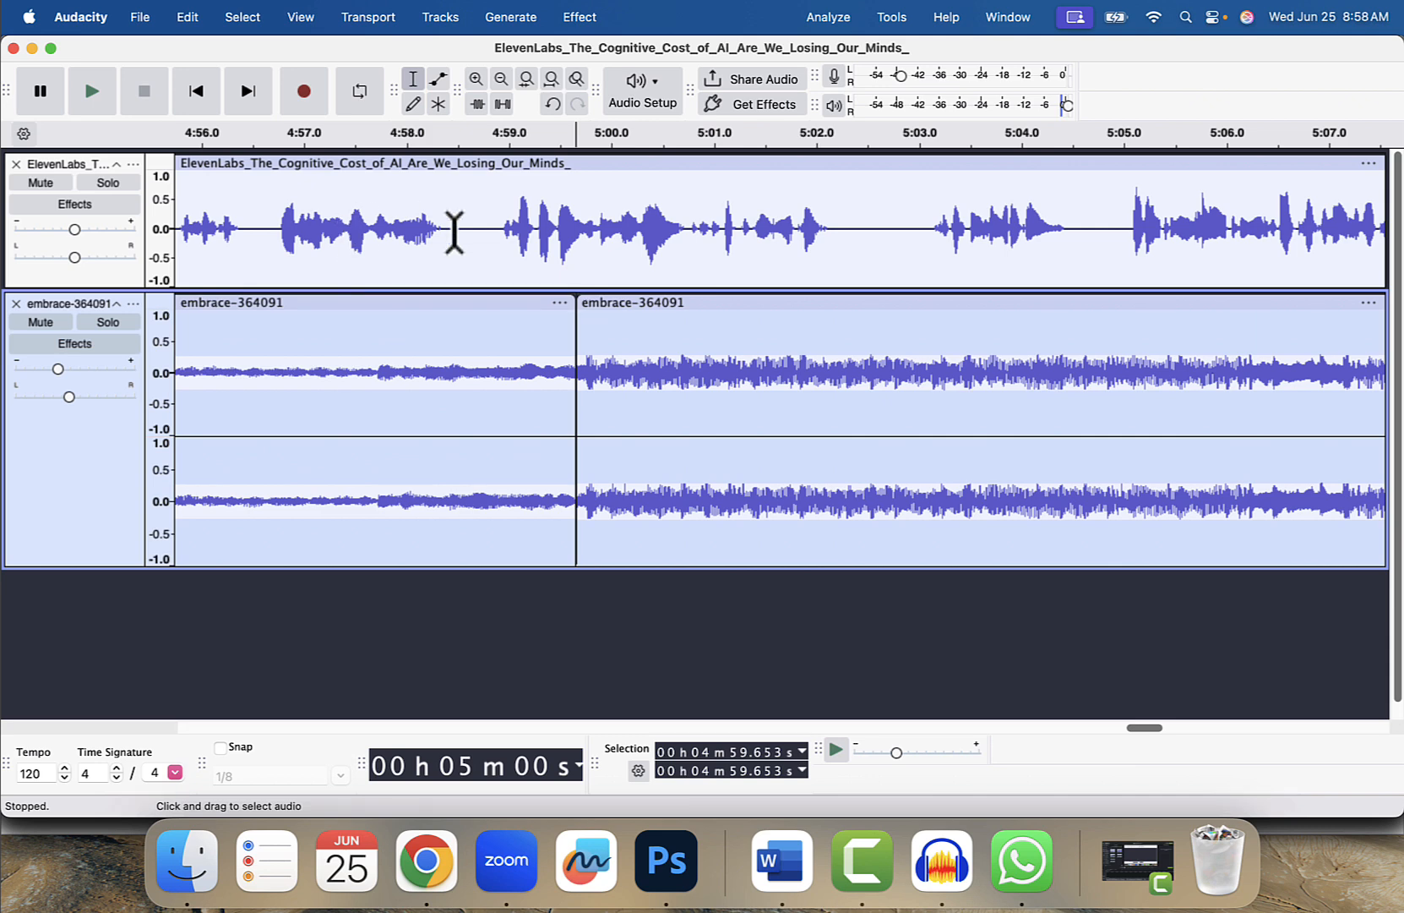
Zoom out to compare the end of the music track with the end of the narration
left_click(500, 80)
left_click(500, 79)
left_click(500, 79)
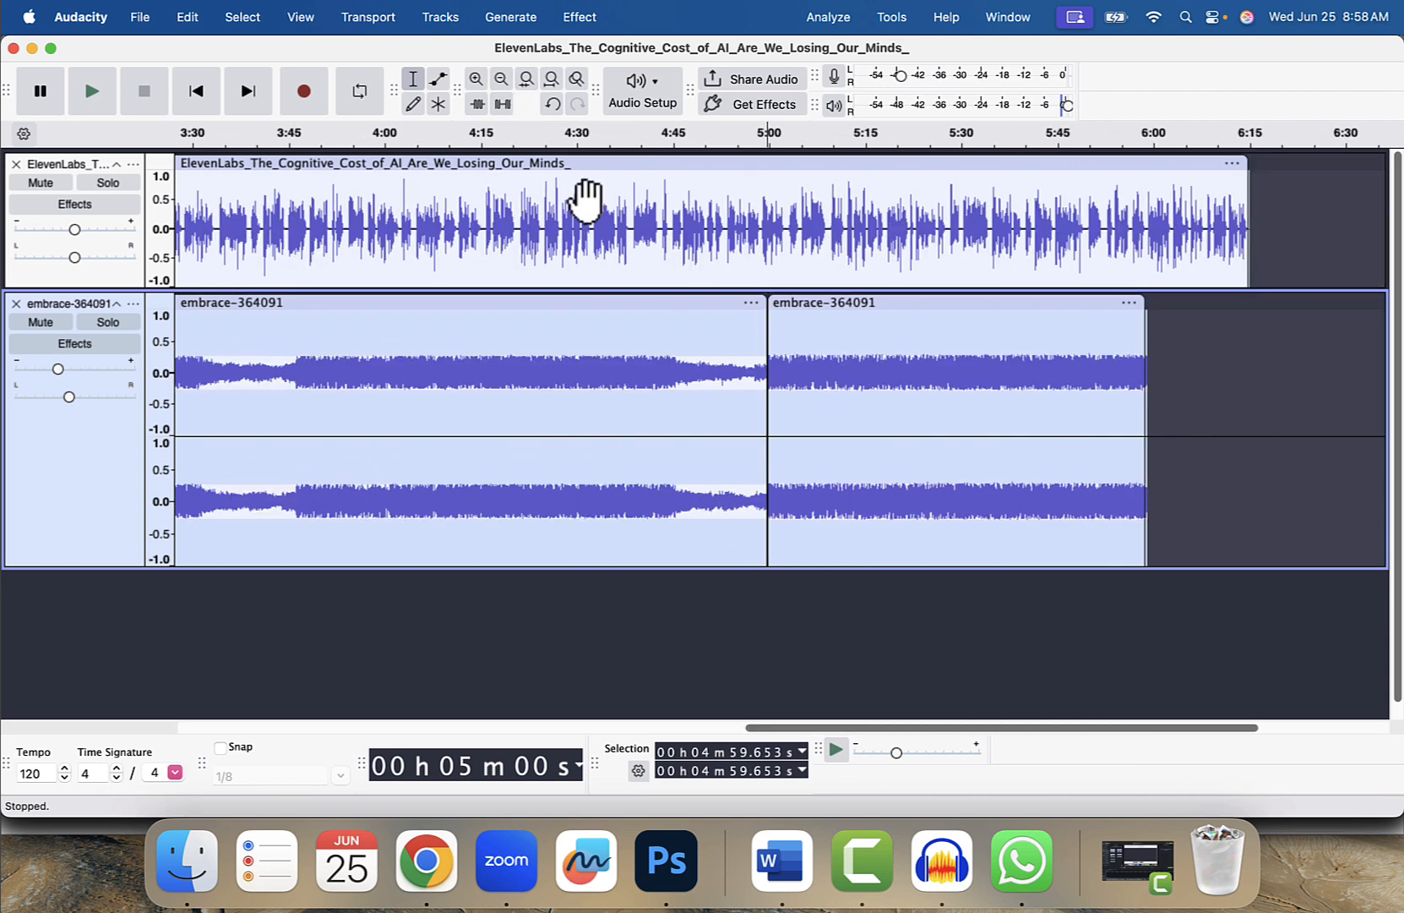
scroll(828, 370, "right", 3)
scroll(828, 370, "right", 2)
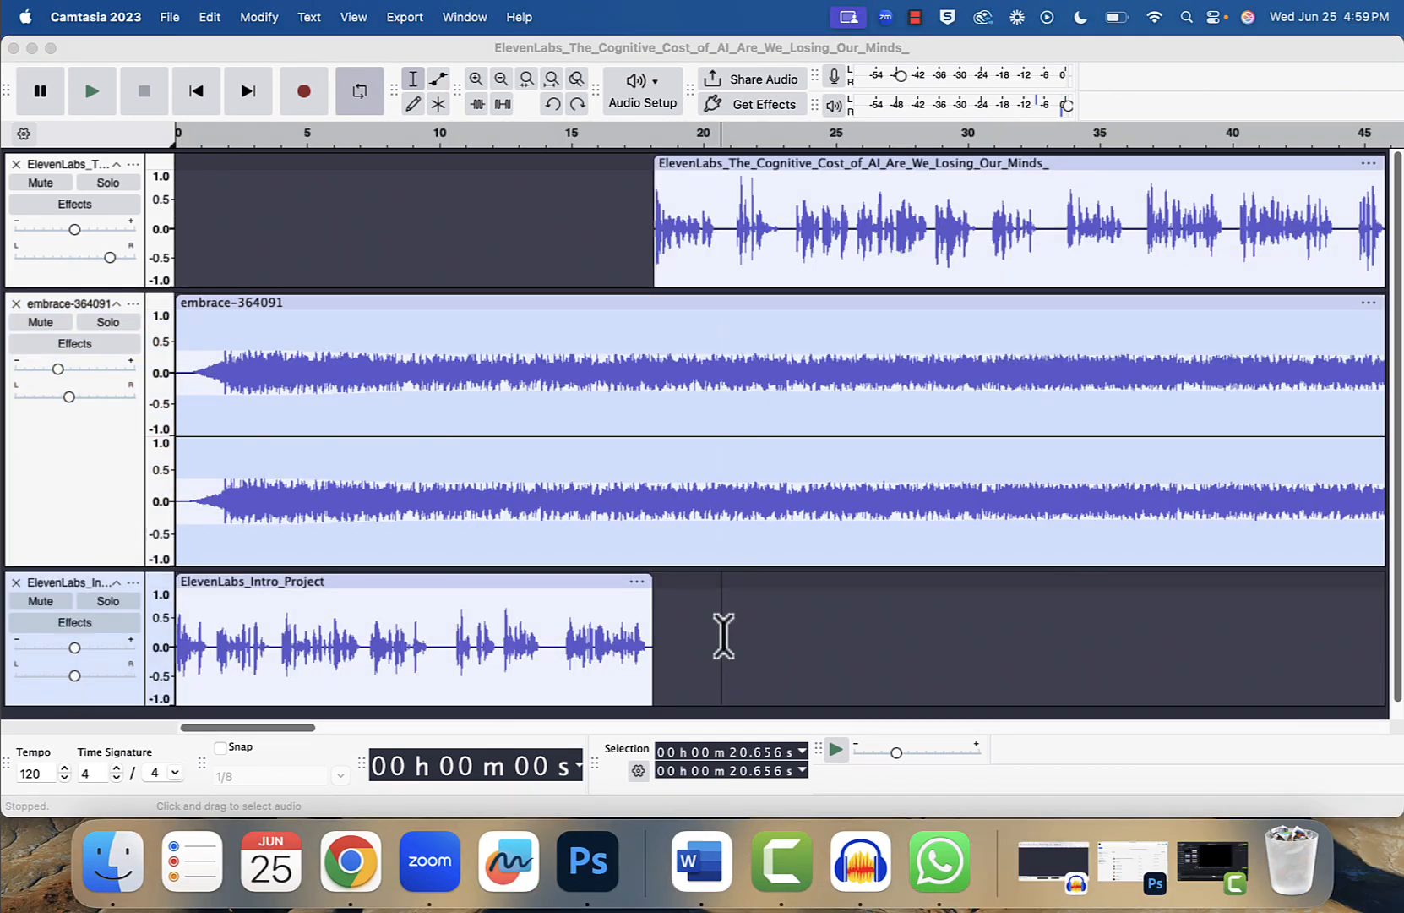
left_click(721, 636)
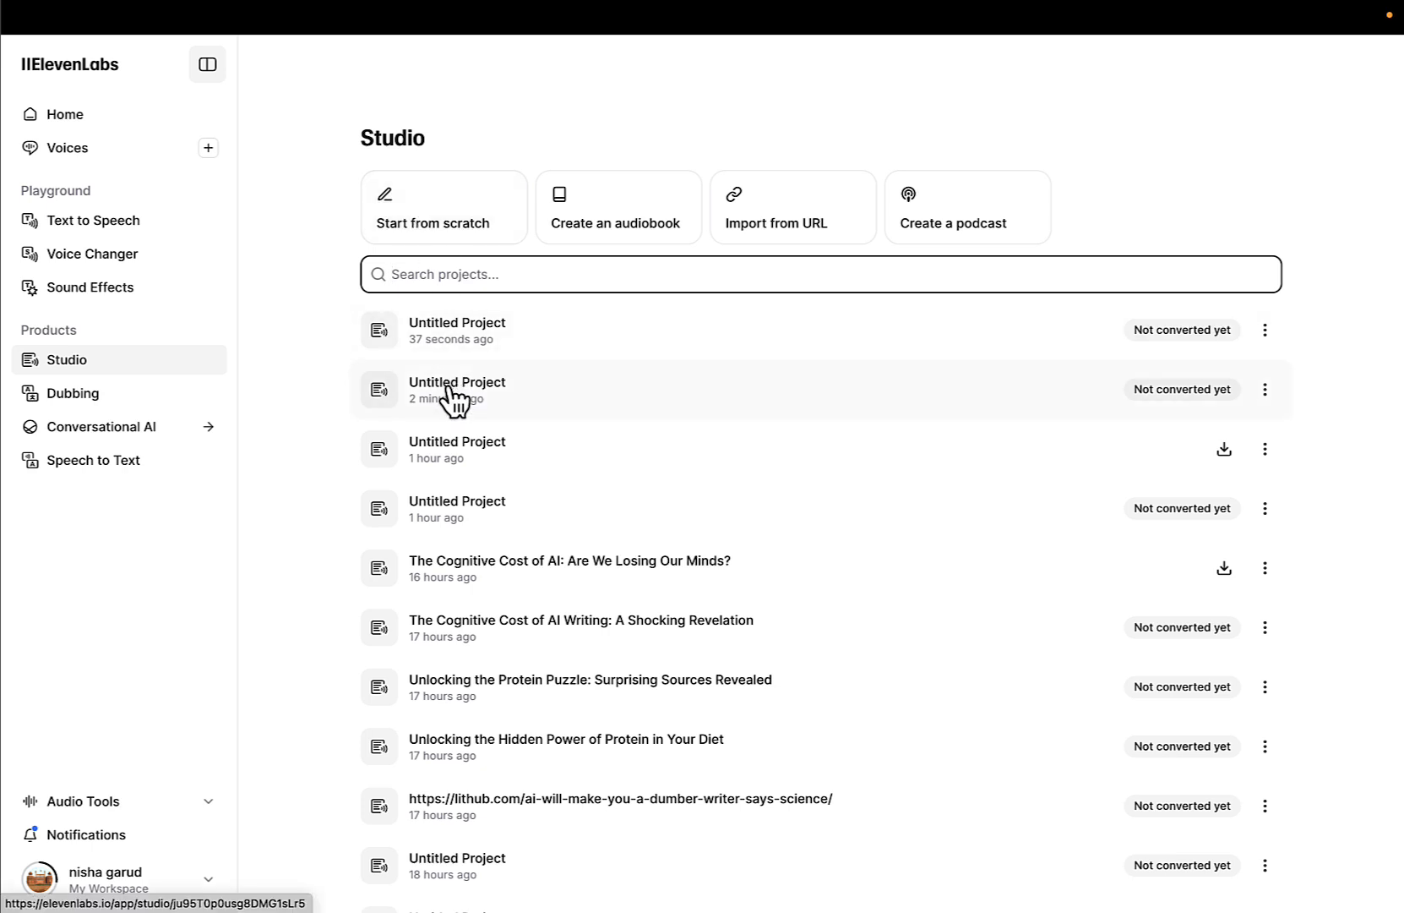
Open the third untitled project in ElevenLabs Studio to review its two-voice intro script, and switch to Audacity
left_click(447, 446)
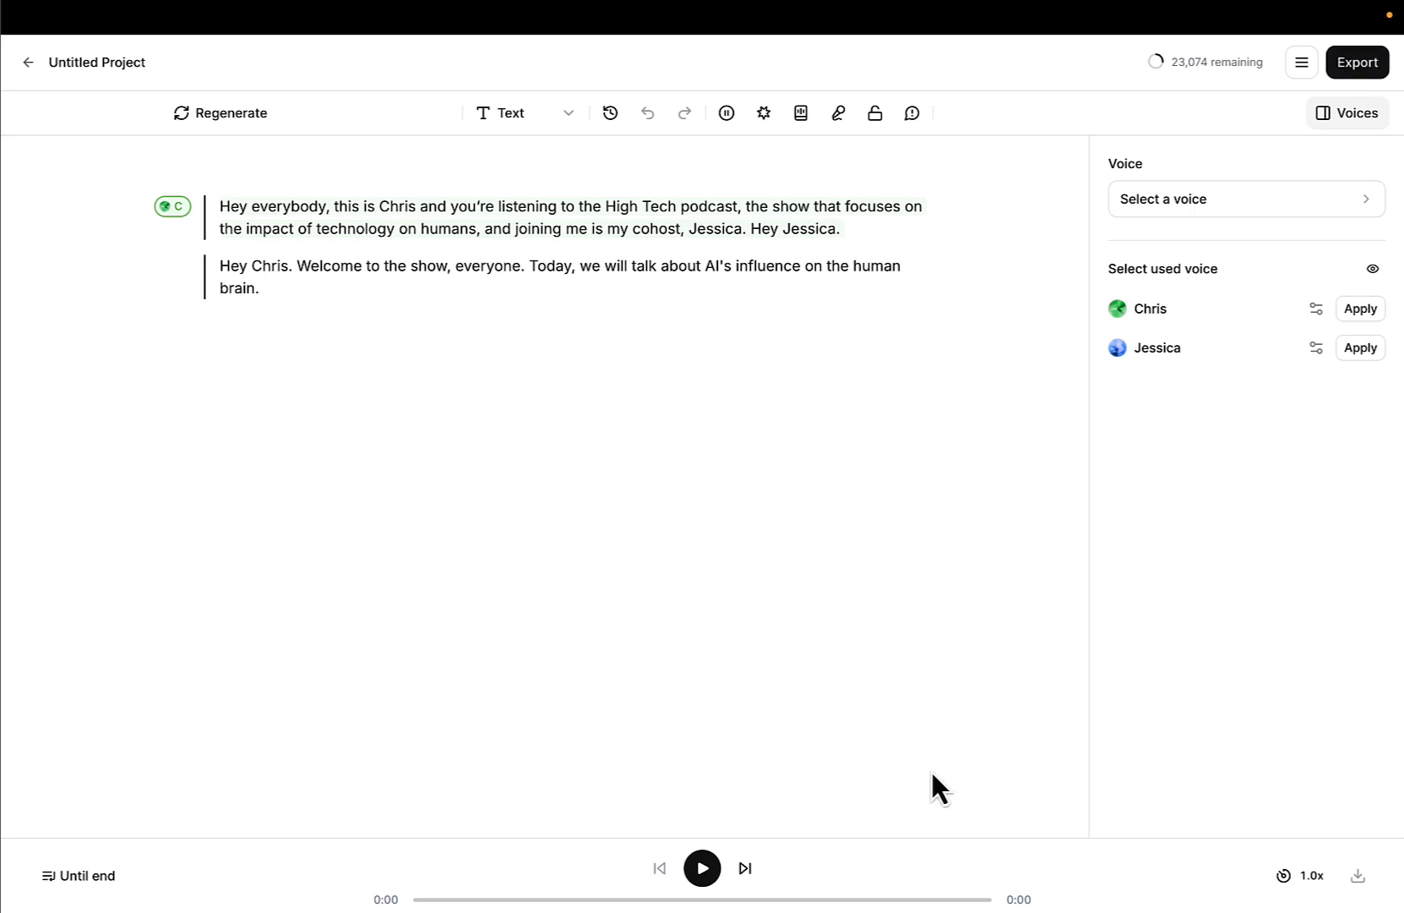
left_click(875, 886)
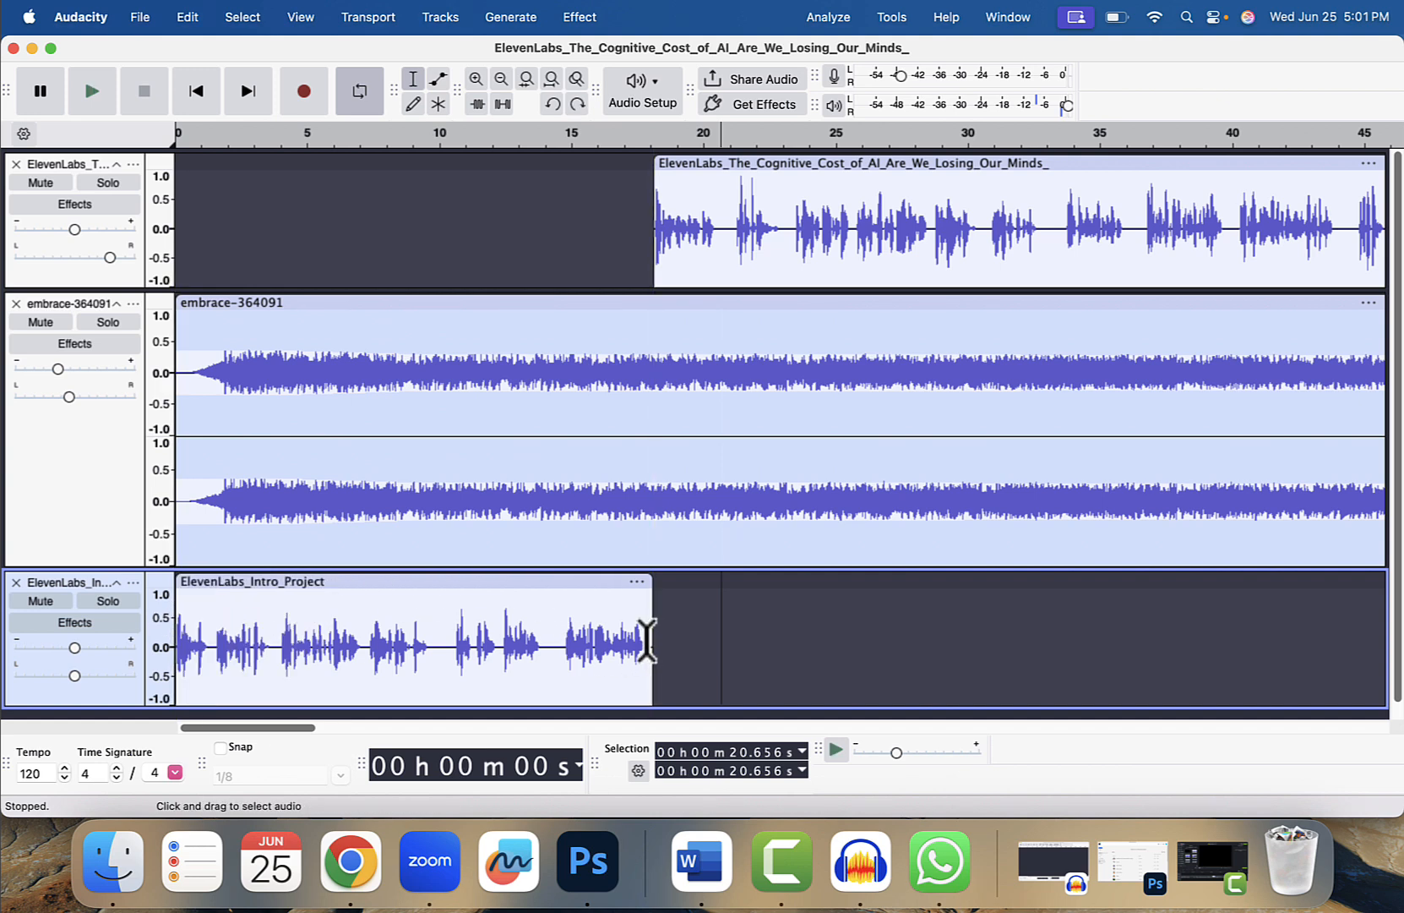
Cut the whole ElevenLabs_Intro_Project clip, from 0 to about 18.08 s, out of its separate track
left_click_drag(647, 642, 173, 593)
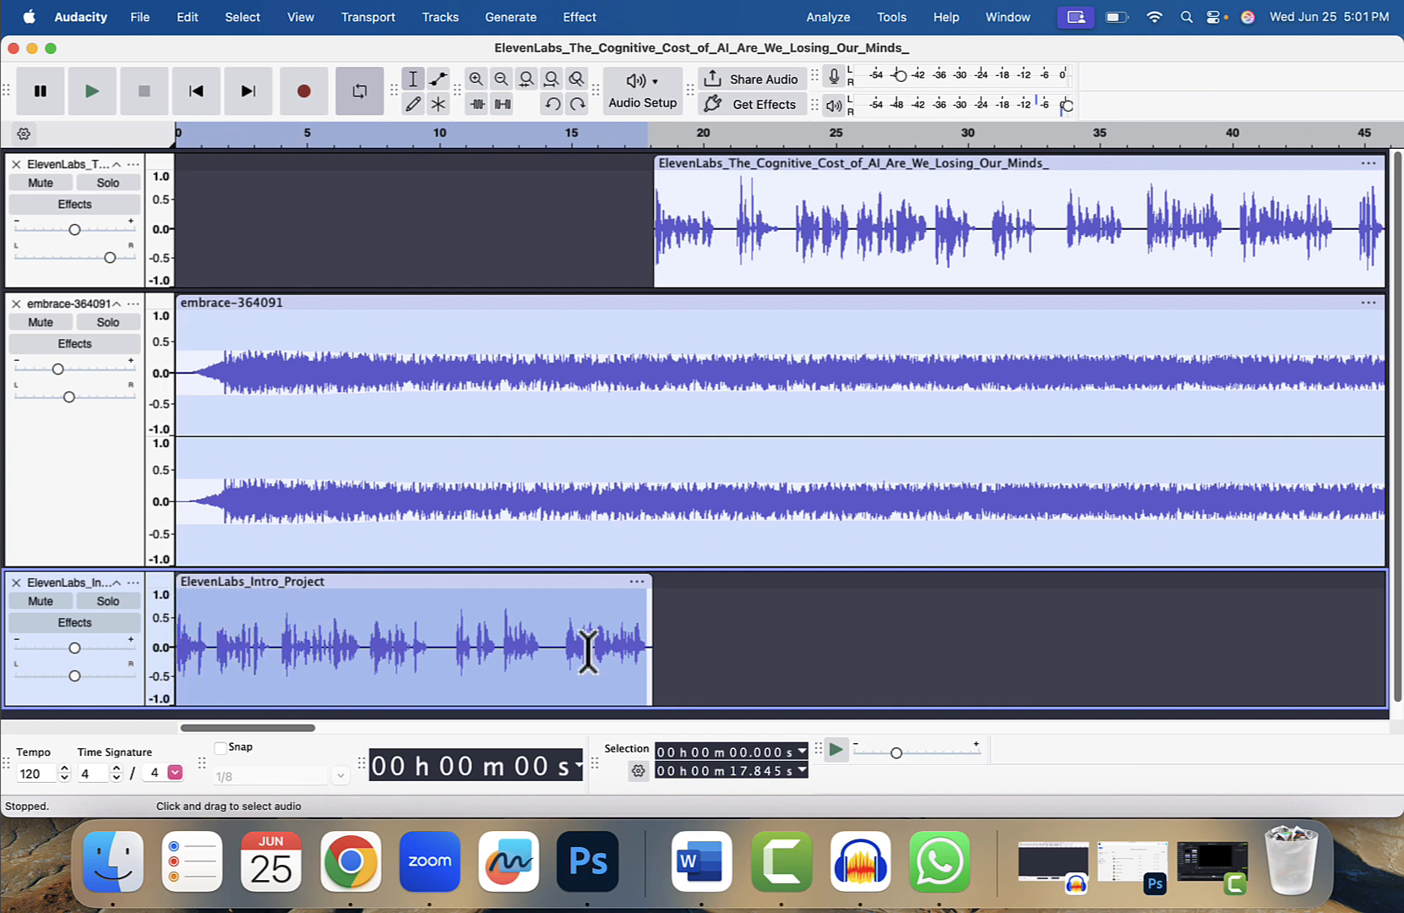
left_click_drag(652, 640, 172, 596)
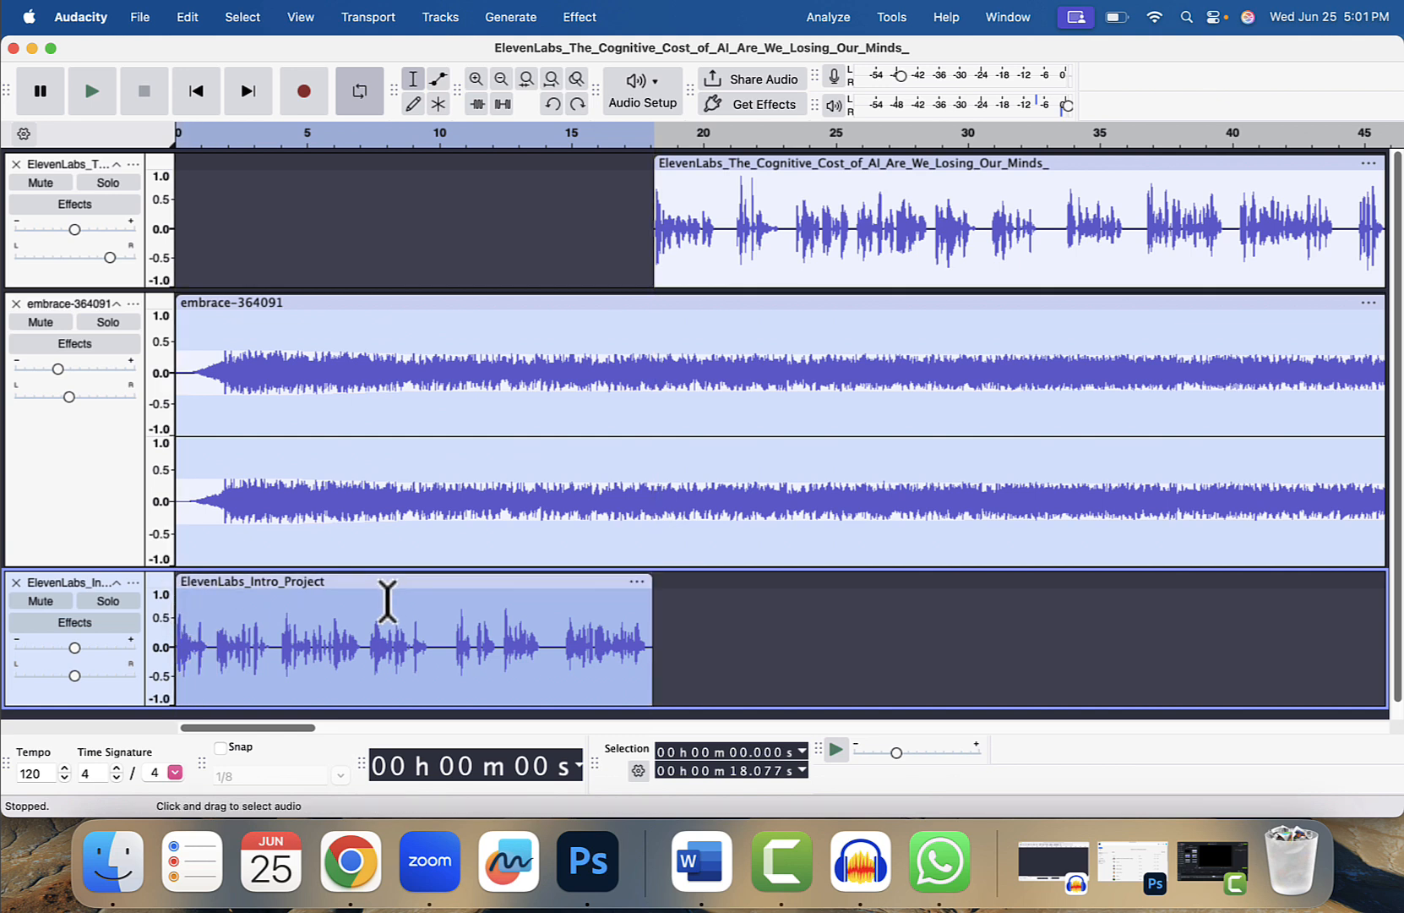
right_click(389, 602)
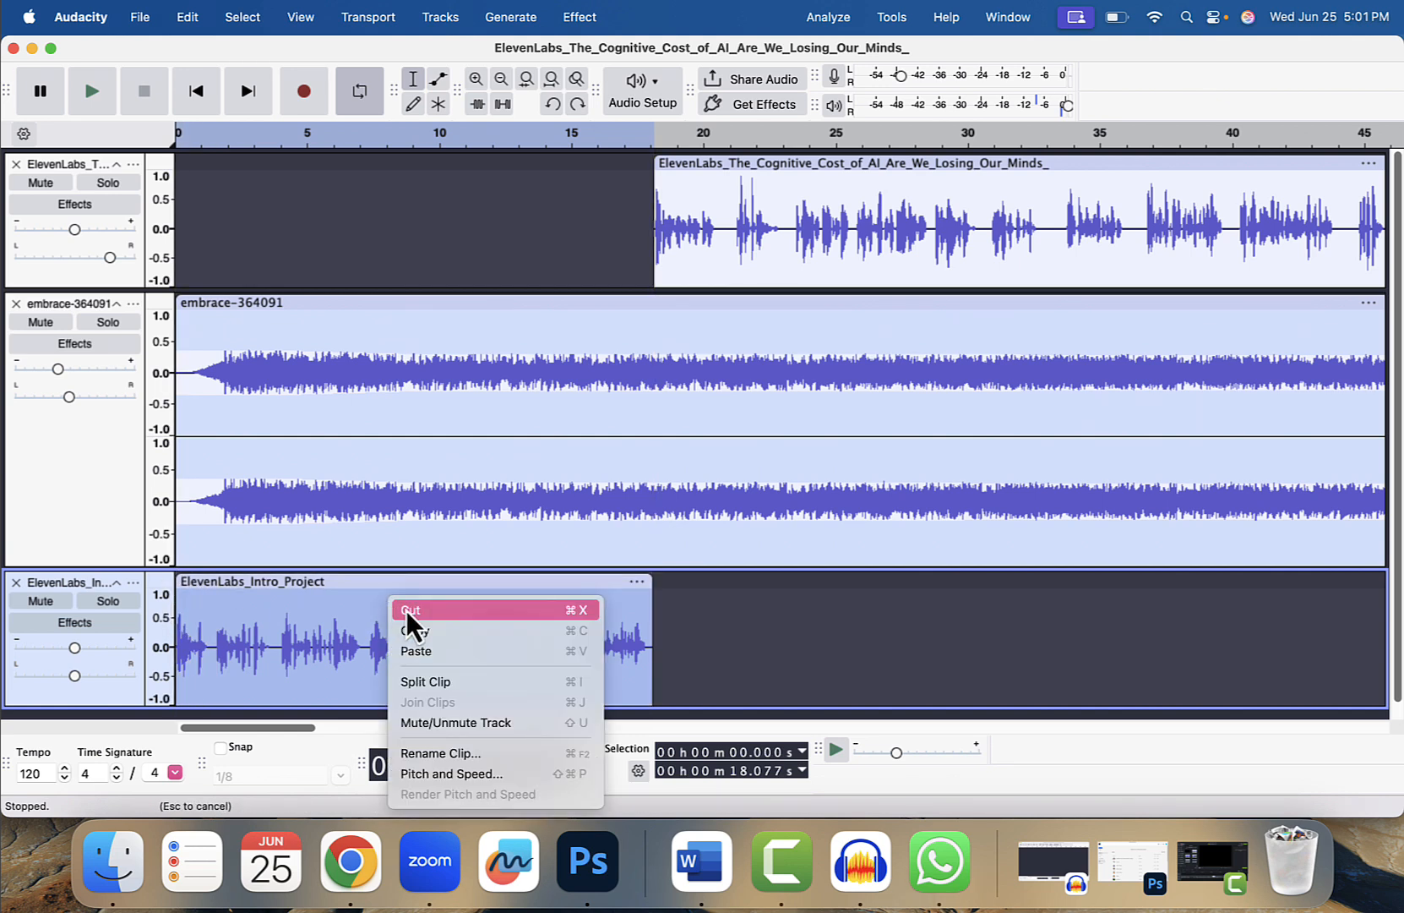
left_click(406, 611)
Paste the intro clip into the empty space before the narration on the narration track, starting at about 0.28 s
left_click(481, 196)
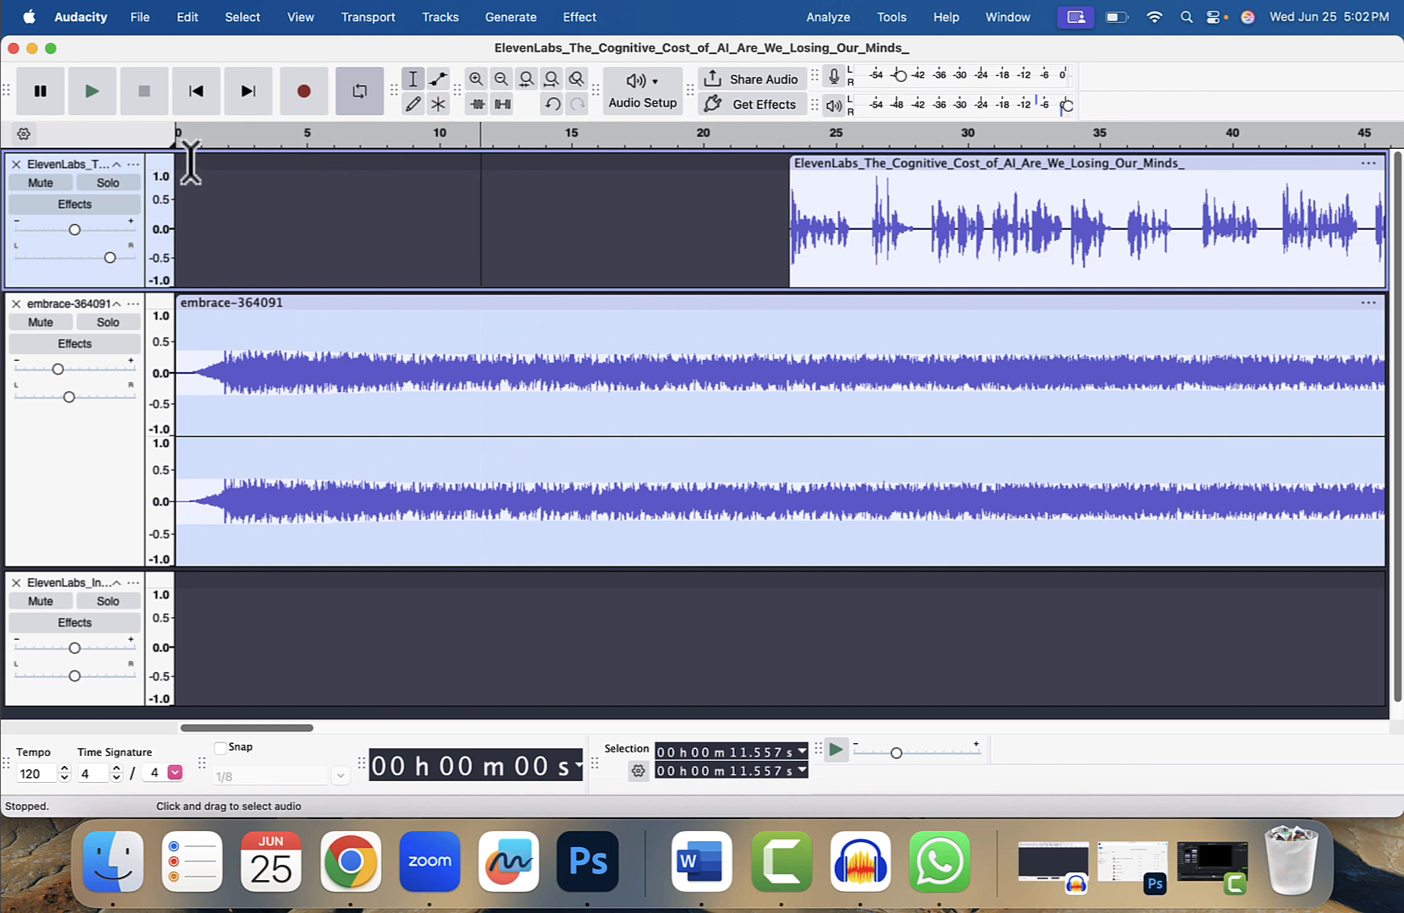
left_click_drag(186, 165, 733, 178)
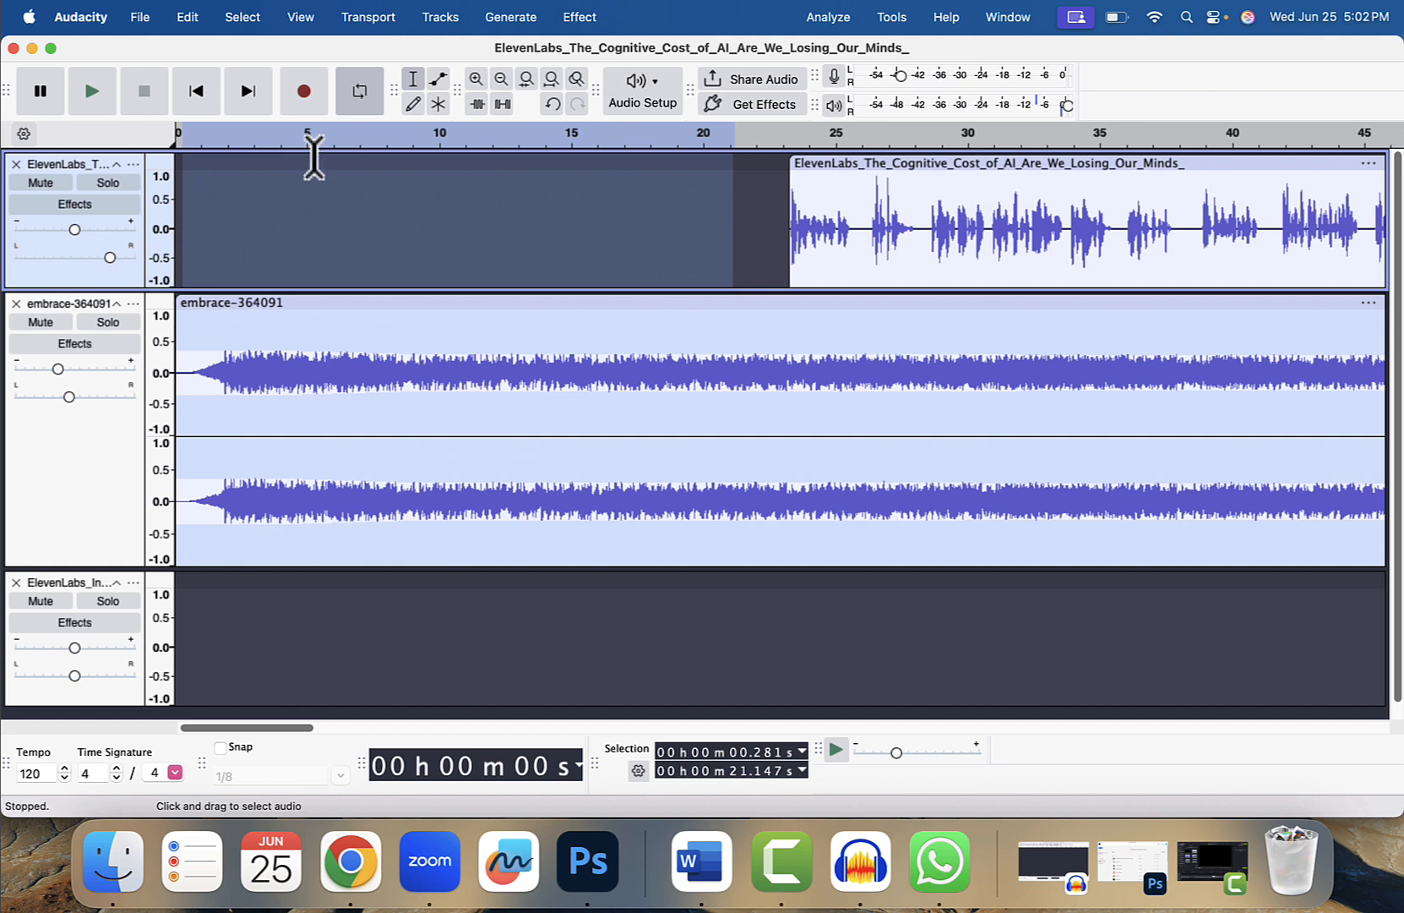
right_click(476, 195)
left_click(501, 207)
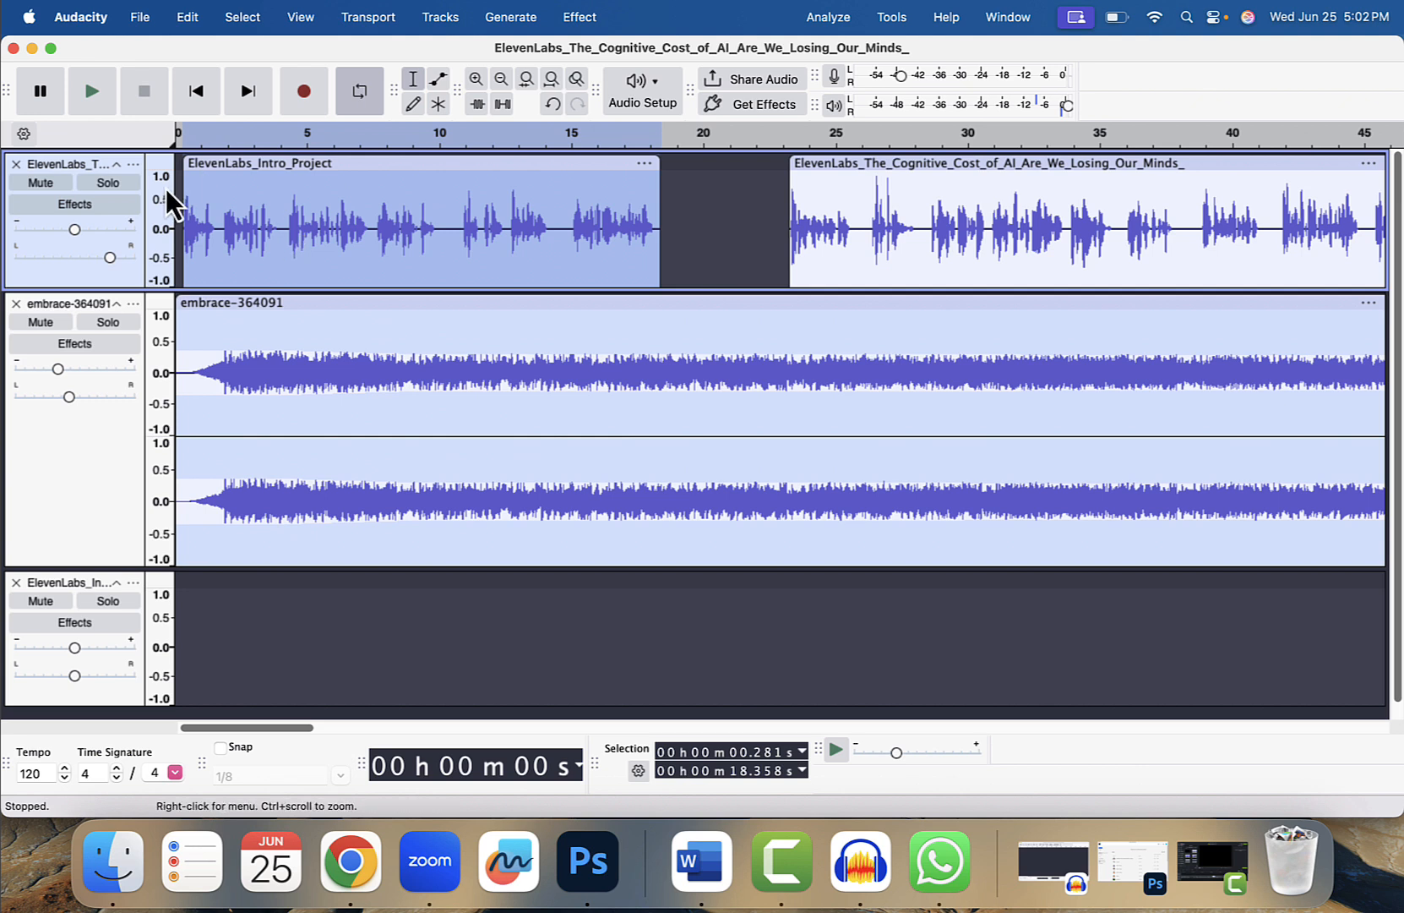
Move the intro clip to the very start of its track and the narration clip directly against the intro's end
left_click(702, 198)
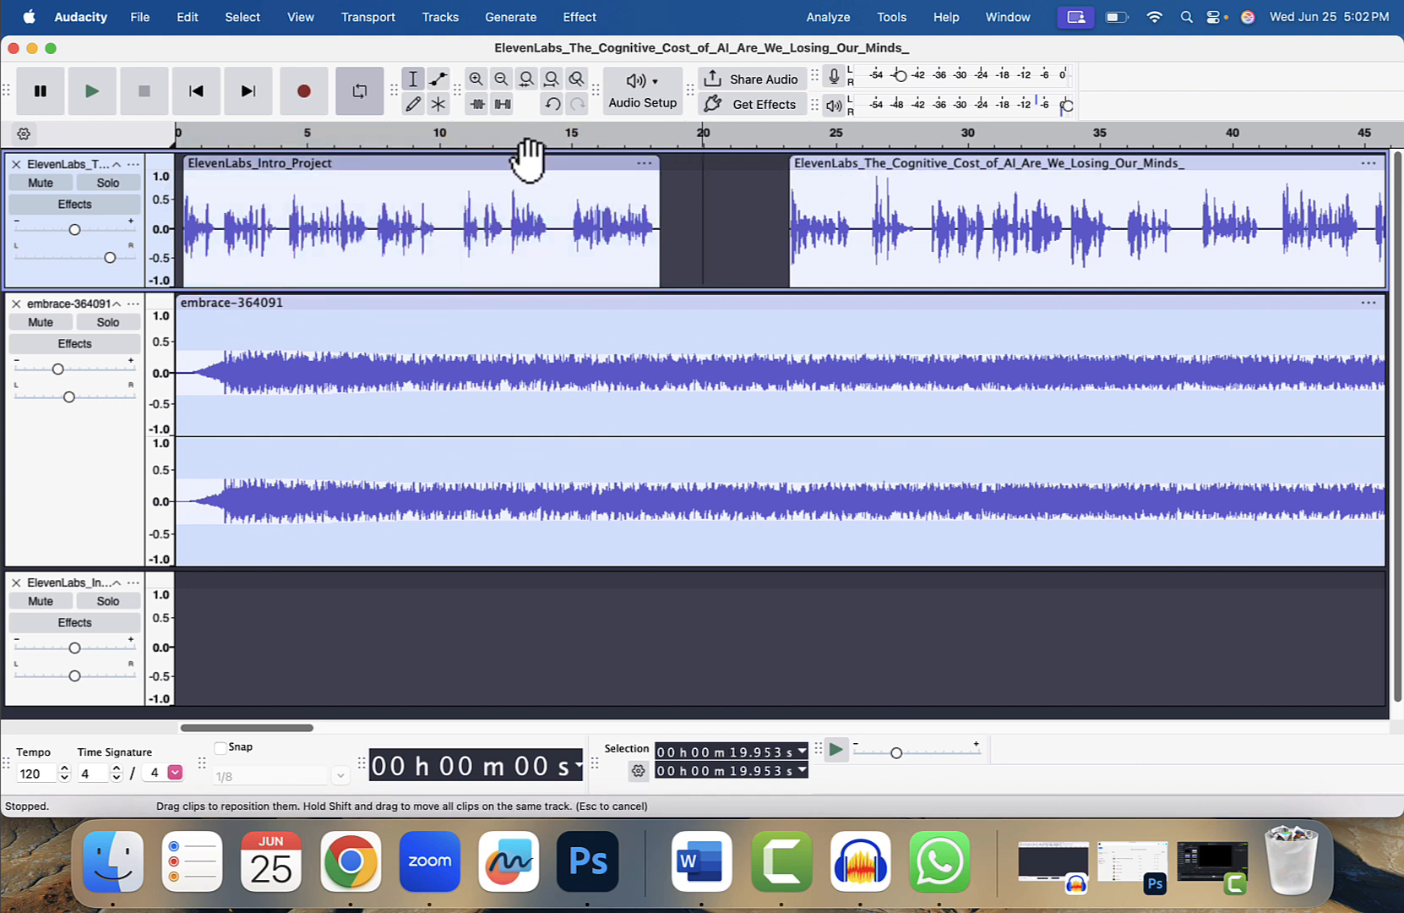
mouse_move(528, 159)
left_mouse_down()
mouse_move(505, 156)
mouse_move(518, 163)
left_mouse_up()
left_click_drag(912, 163, 777, 173)
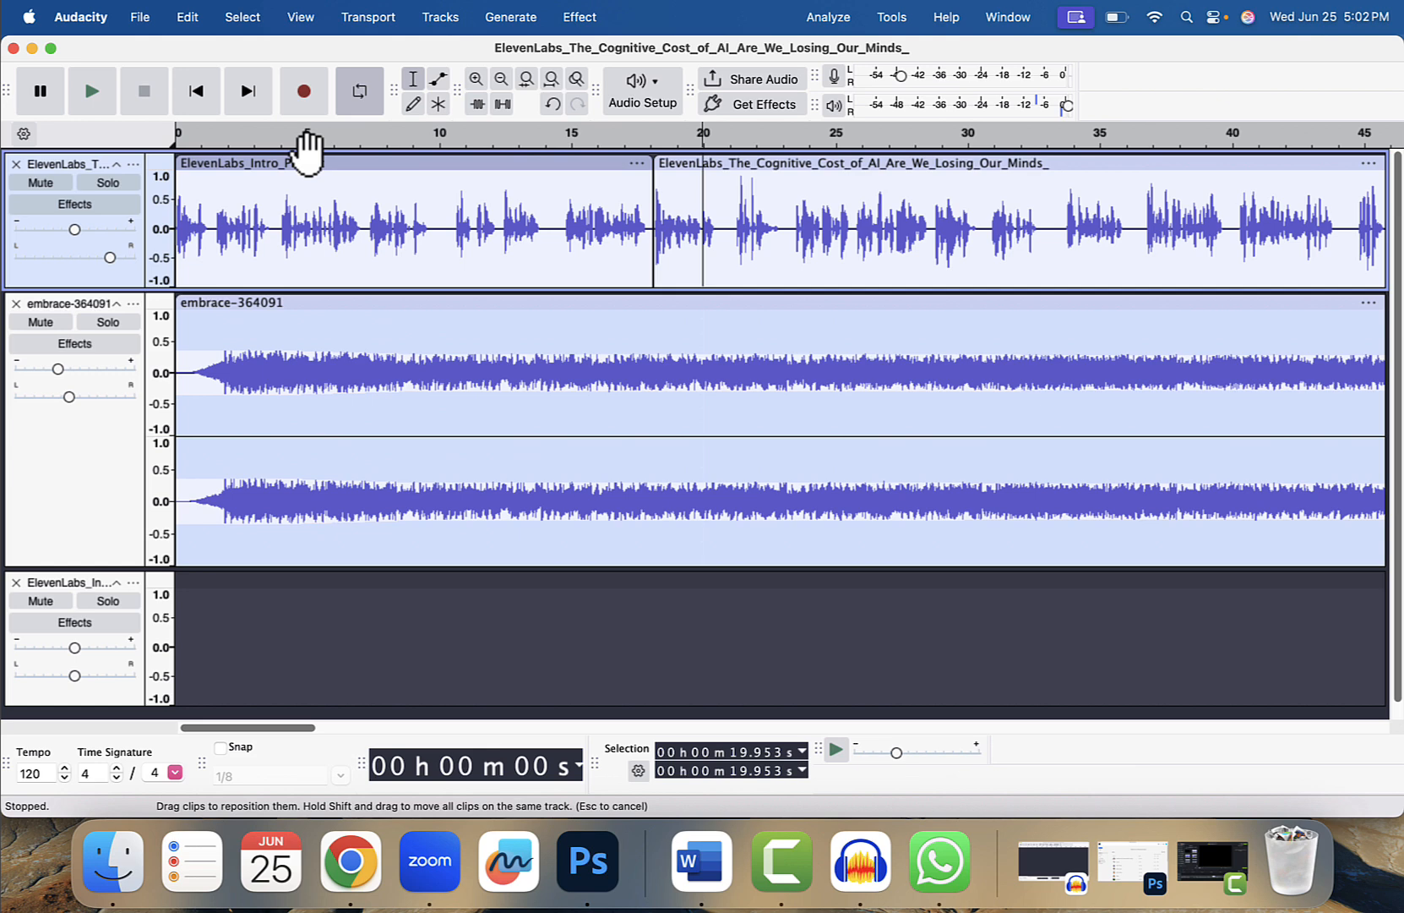
Play the mix from about 0.2 s to about 31 s to check the intro, narration and background music together
left_click(93, 96)
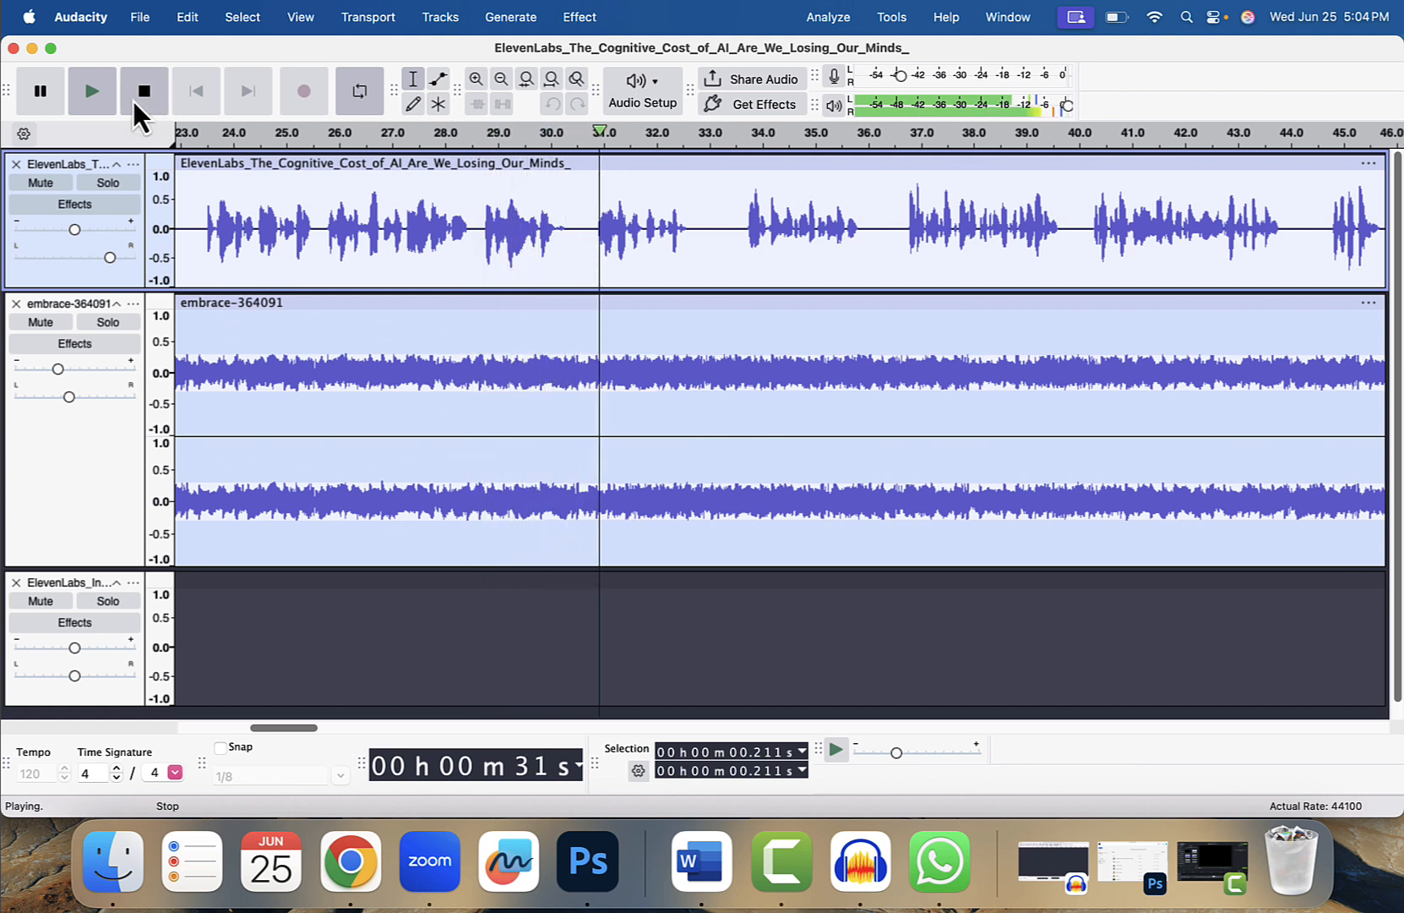
left_click(134, 98)
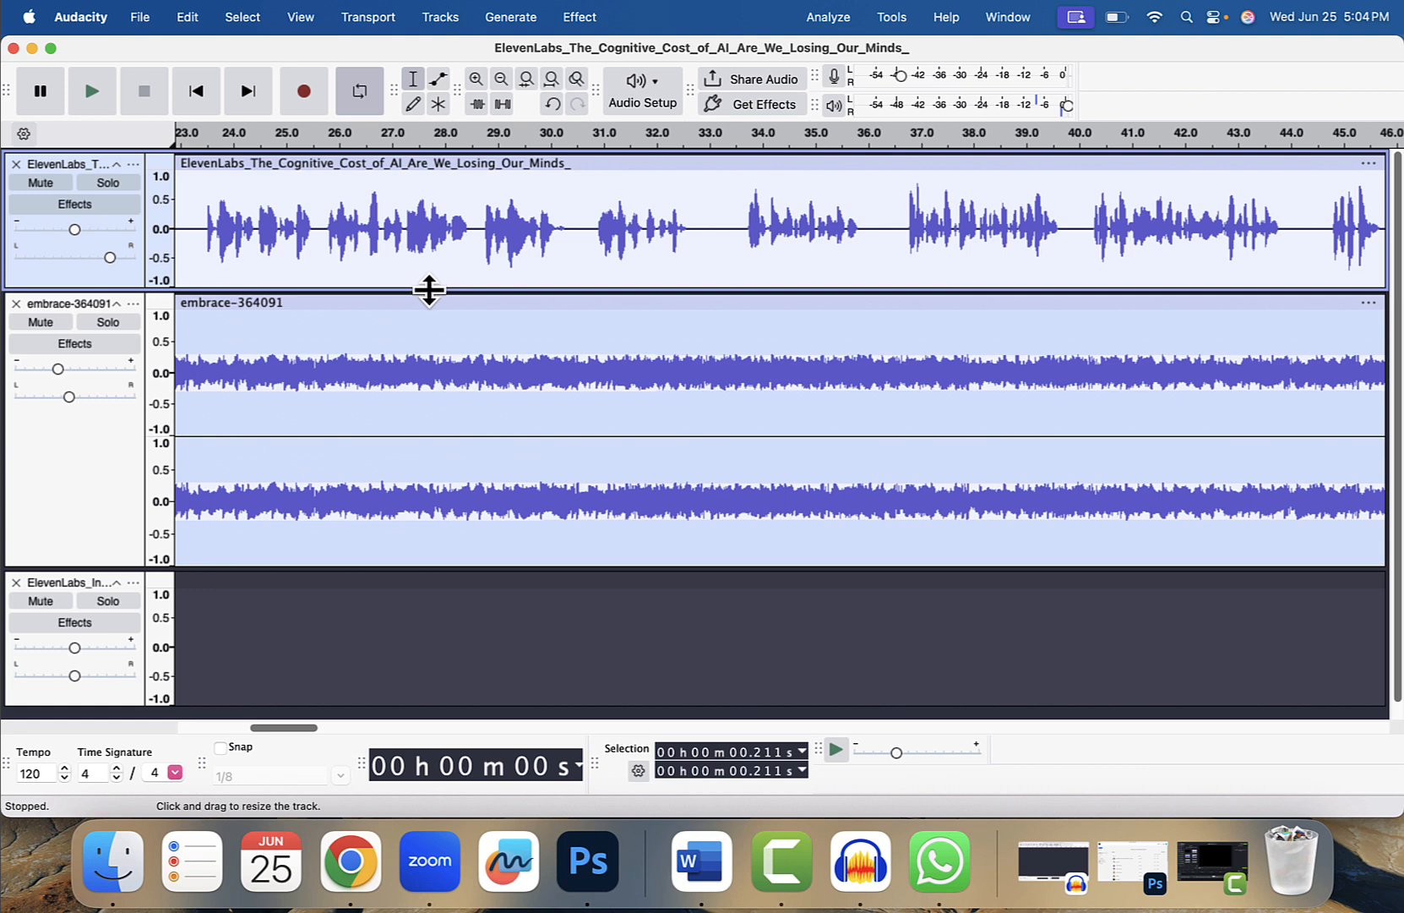
Open the file commands for saving or exporting the project
left_click(140, 18)
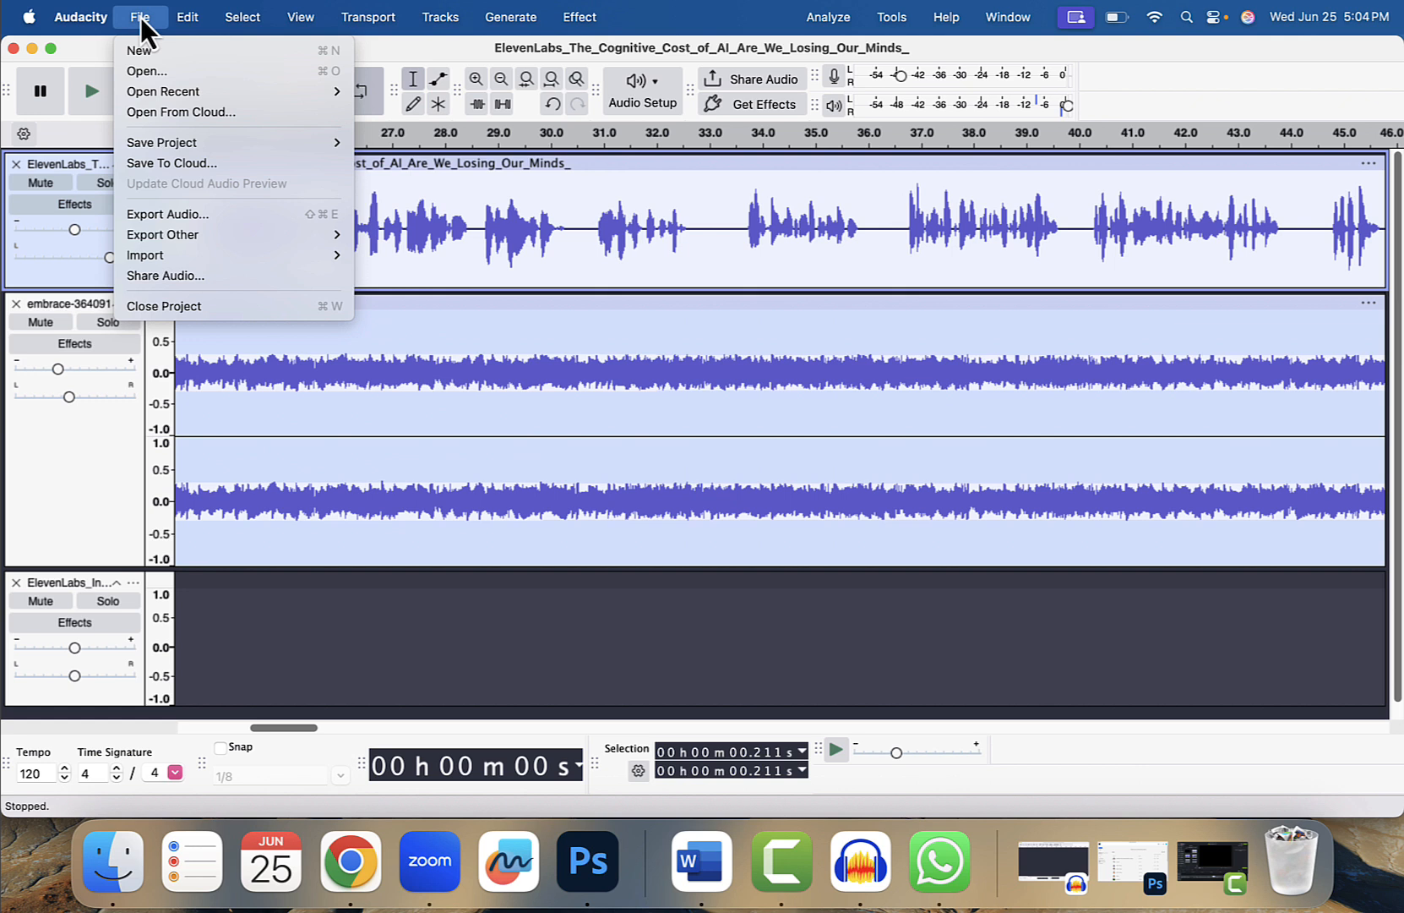